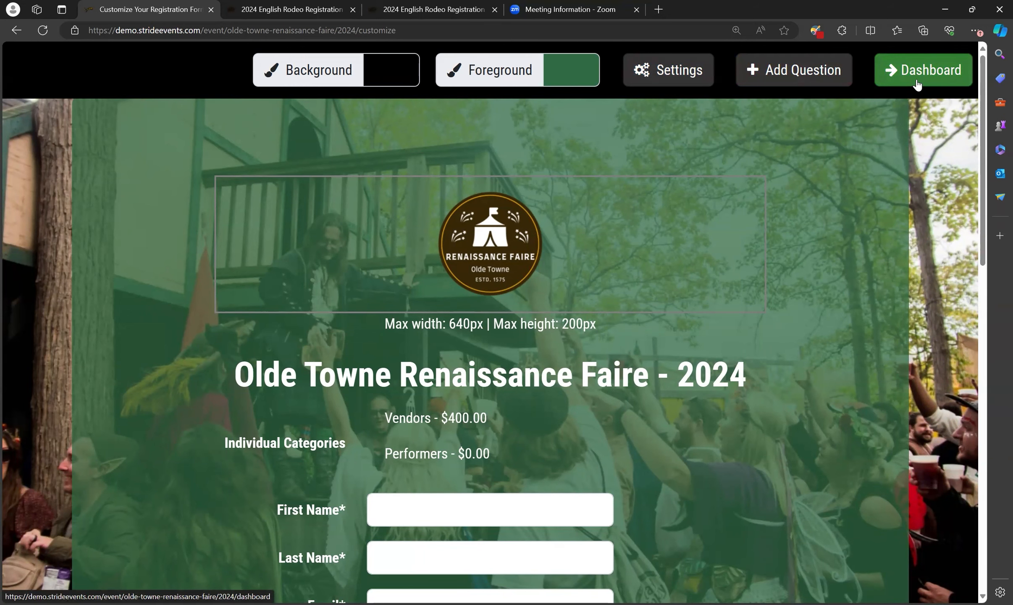
Go to the Olde Towne Renaissance Faire event dashboard and open its registration form for editing.
click(941, 75)
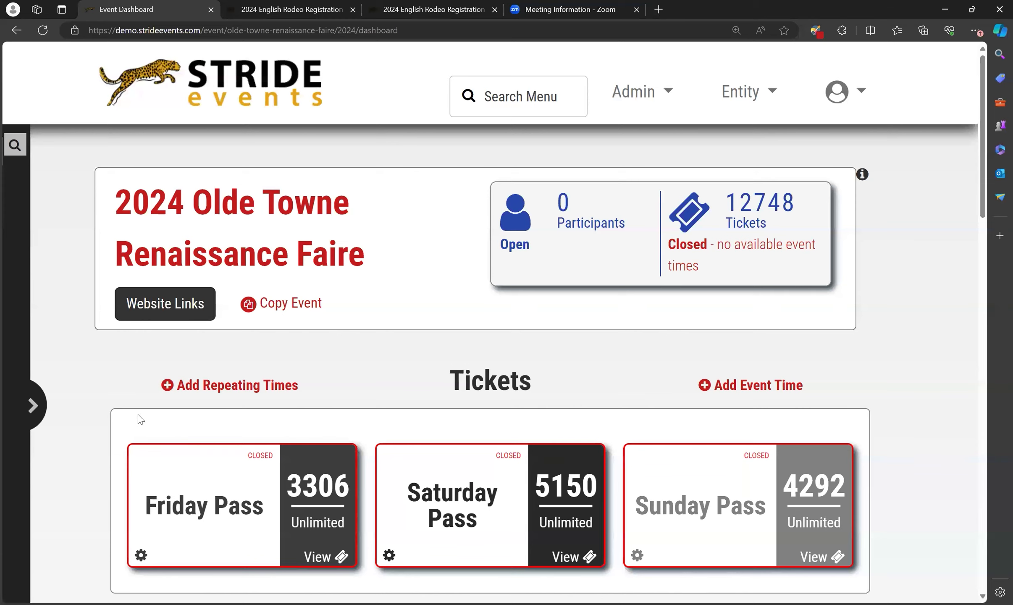
click(39, 402)
click(79, 564)
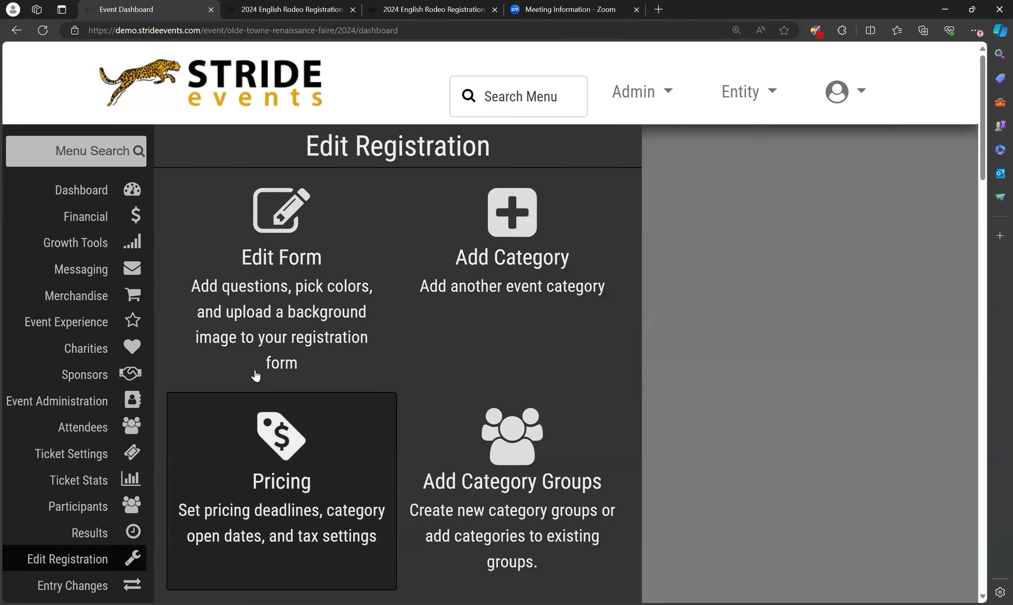
click(284, 296)
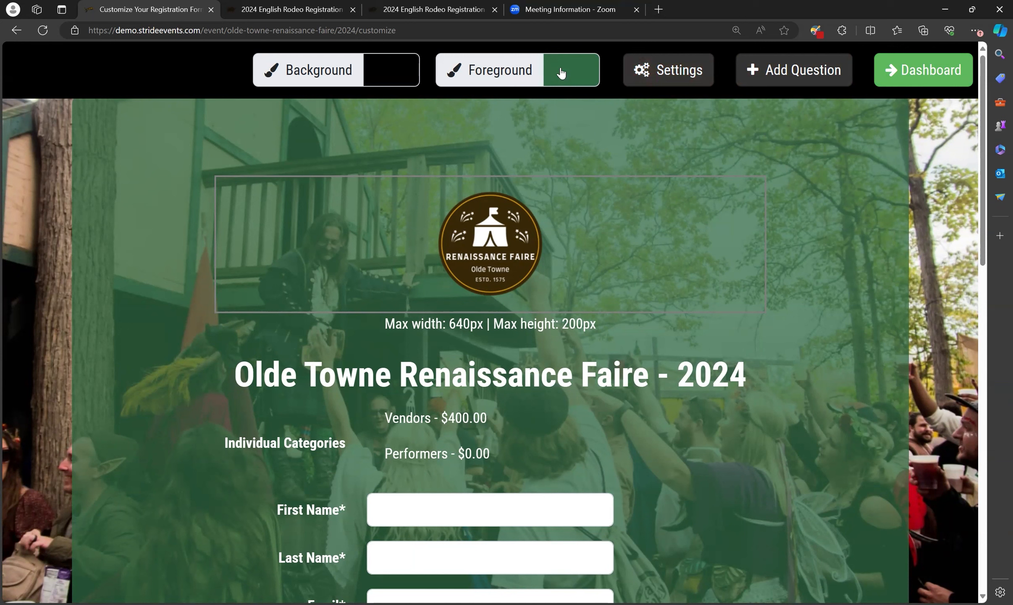
Try several light and dark greens as the form's foreground colour and settle on the medium green 2d7547.
click(579, 70)
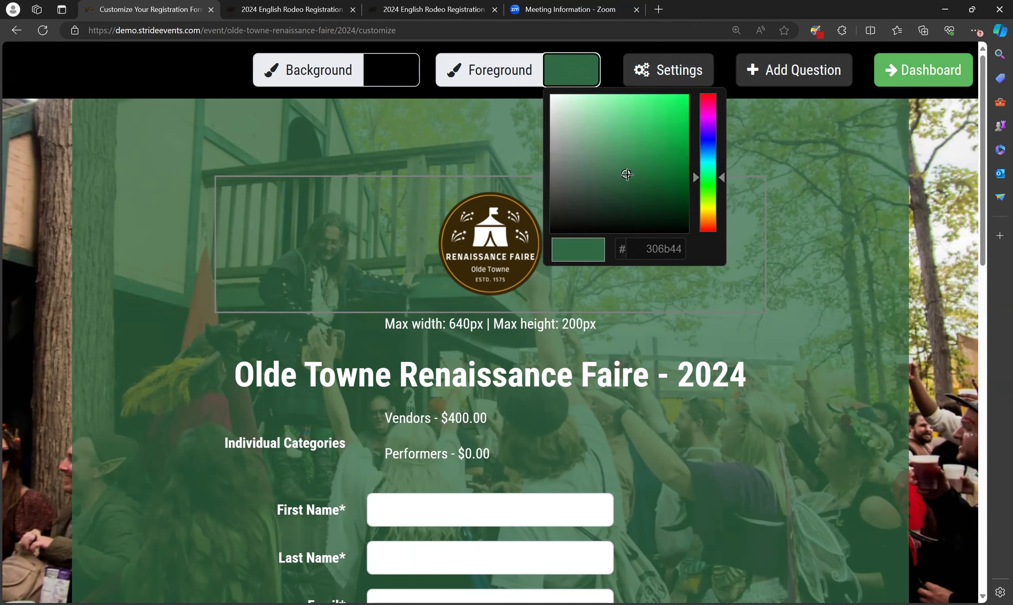
click(628, 159)
click(589, 122)
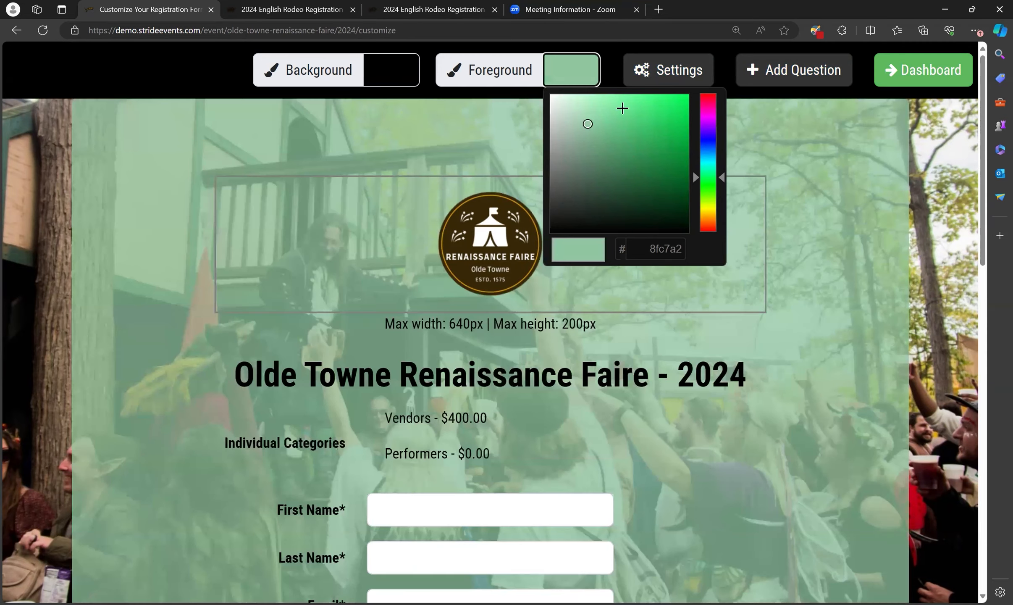
click(634, 178)
click(682, 203)
click(620, 193)
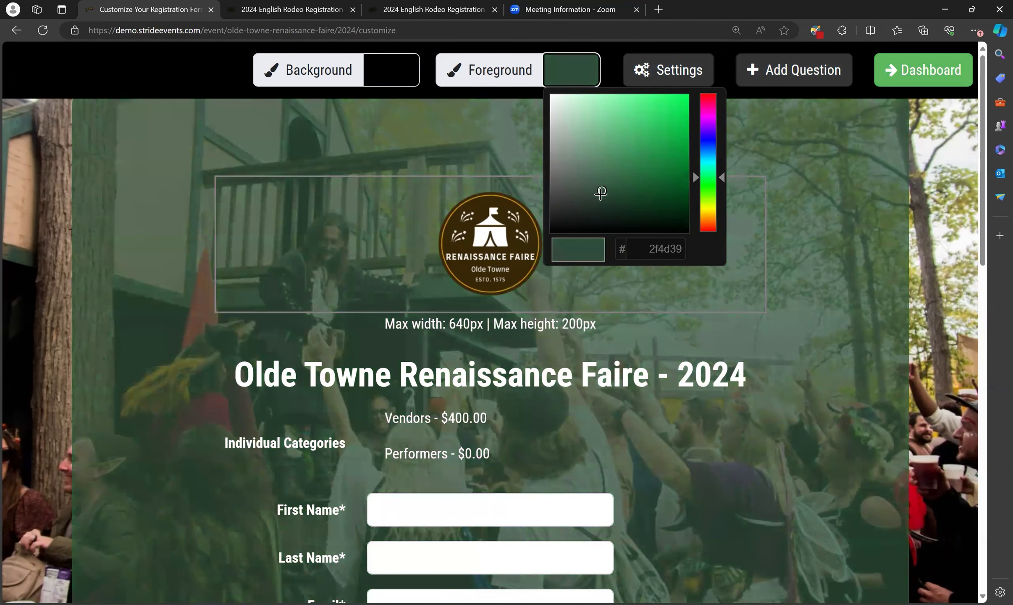
click(581, 229)
click(585, 94)
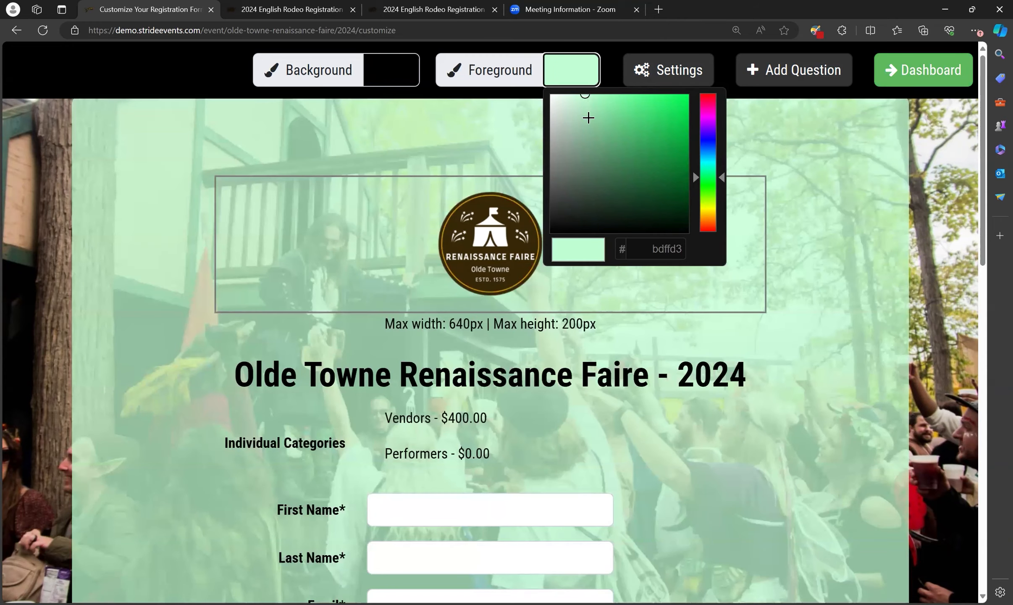
click(586, 184)
click(609, 161)
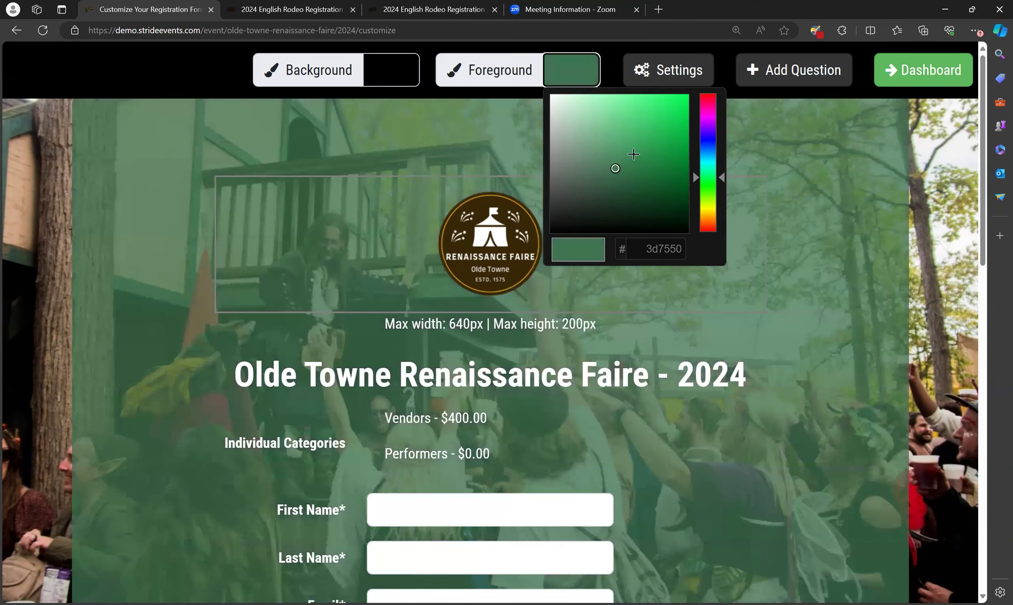
click(632, 152)
drag(633, 151, 635, 168)
mouse_move(721, 177)
mouse_down()
mouse_move(719, 99)
mouse_move(716, 229)
mouse_move(718, 168)
mouse_move(715, 177)
mouse_up()
click(851, 155)
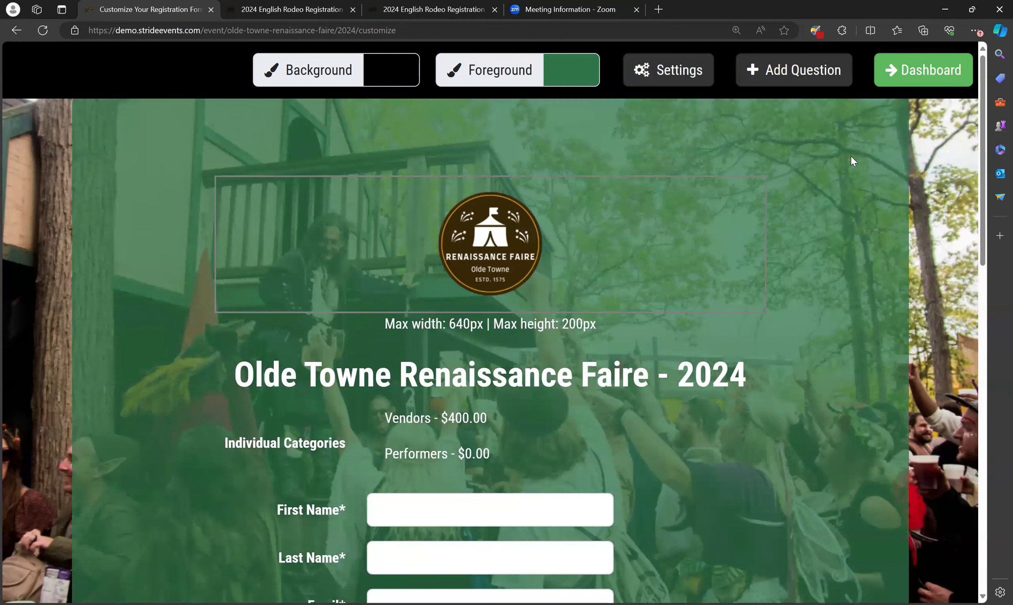
Check the hex code of the form's foreground colour without changing it.
click(576, 66)
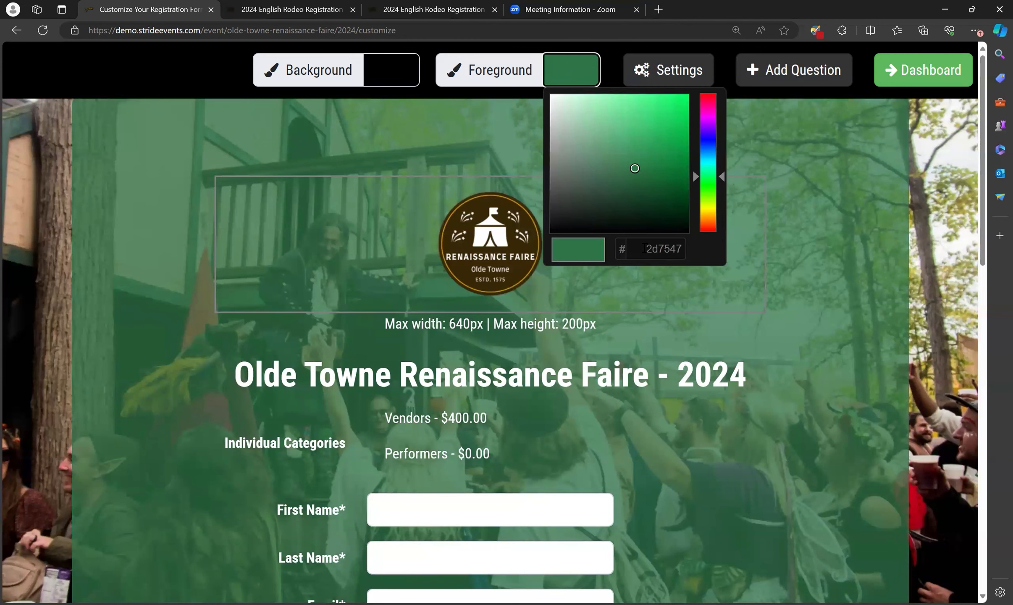
drag(644, 249, 685, 247)
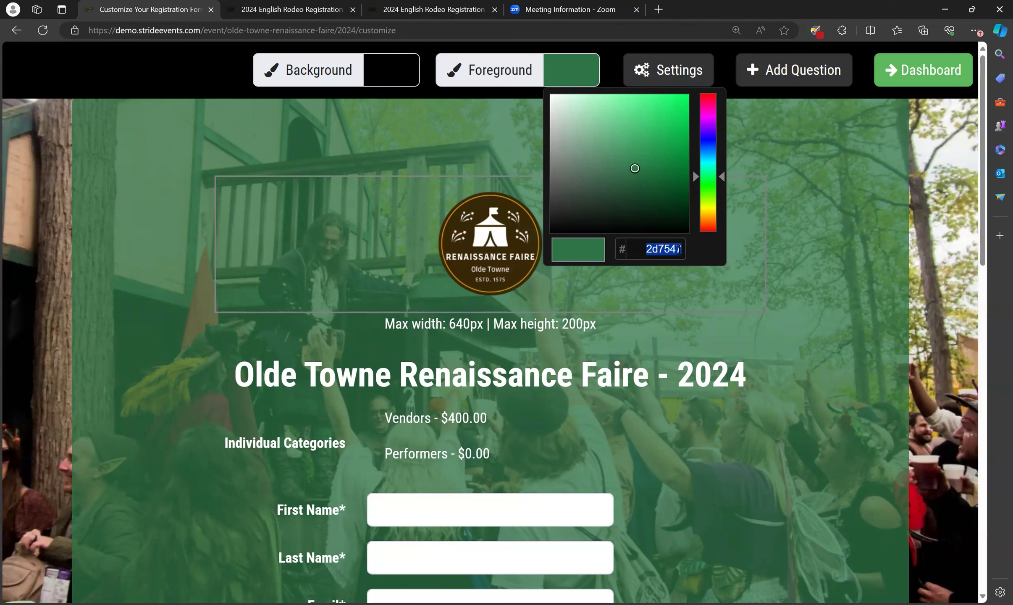
click(808, 140)
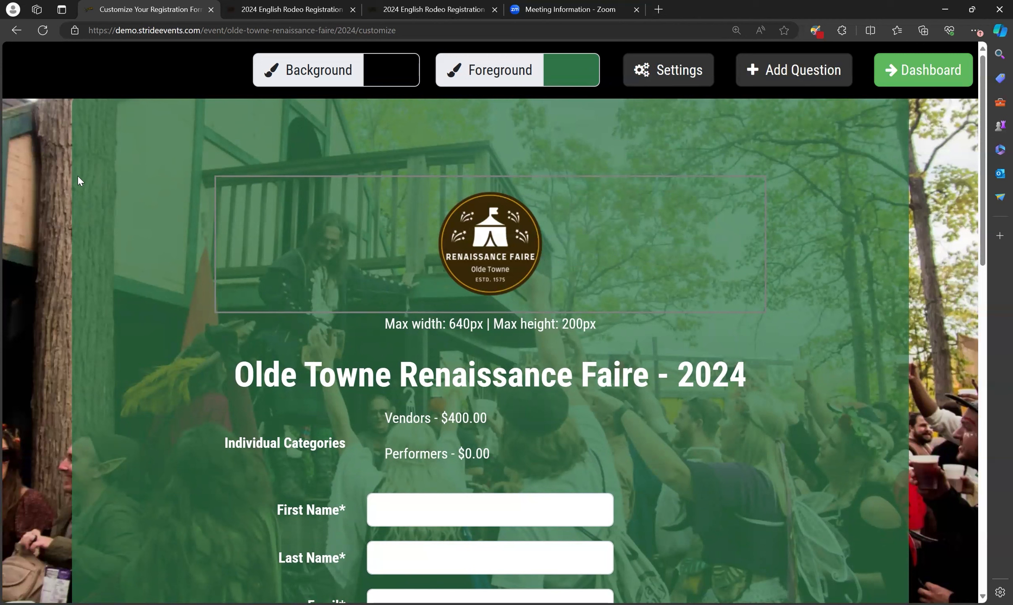
Look at the background colour picker, then disable the registration form's background image in the form settings.
click(392, 72)
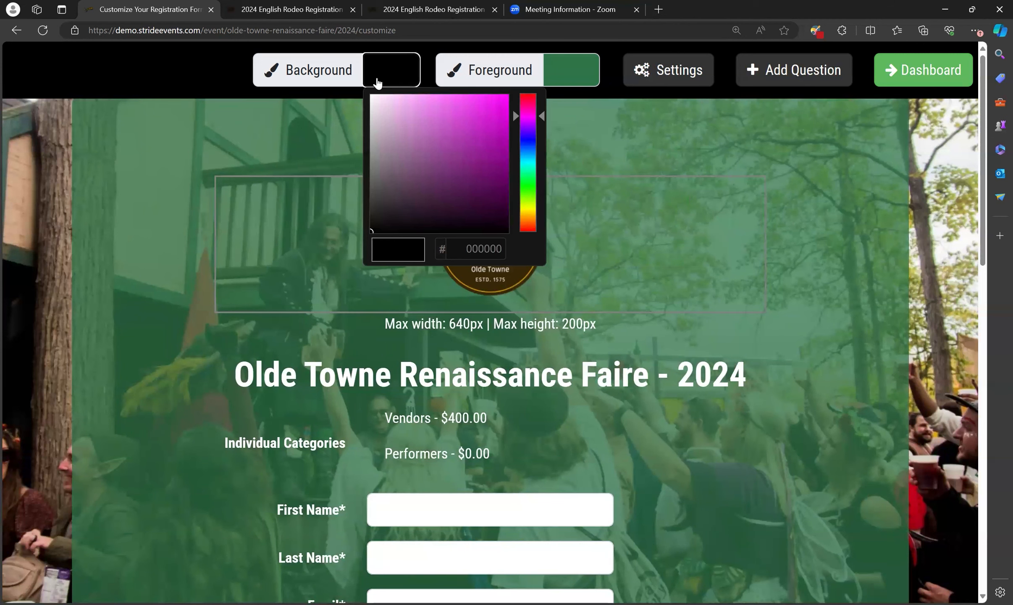
click(38, 139)
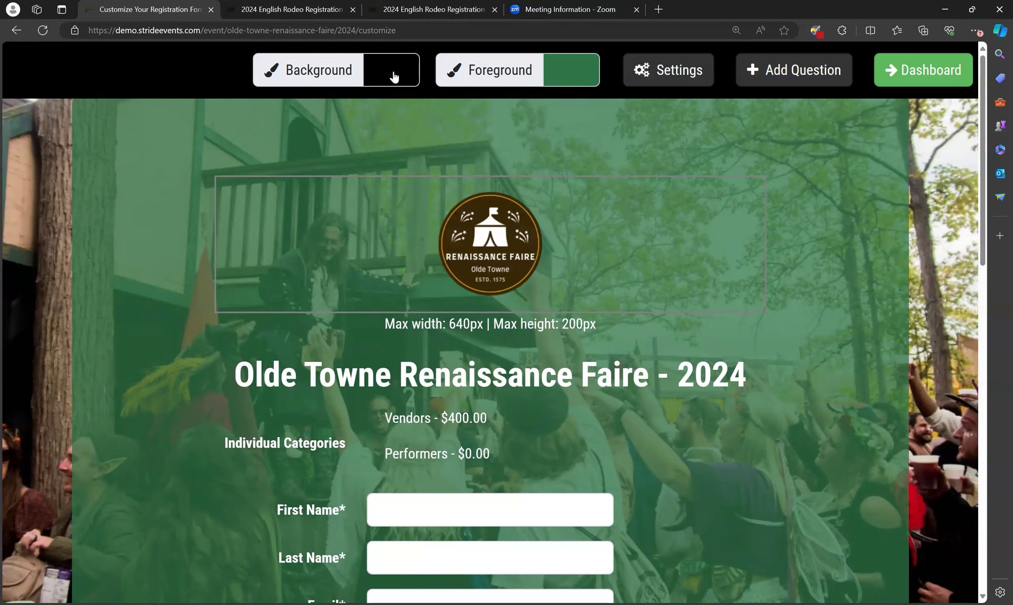
click(667, 70)
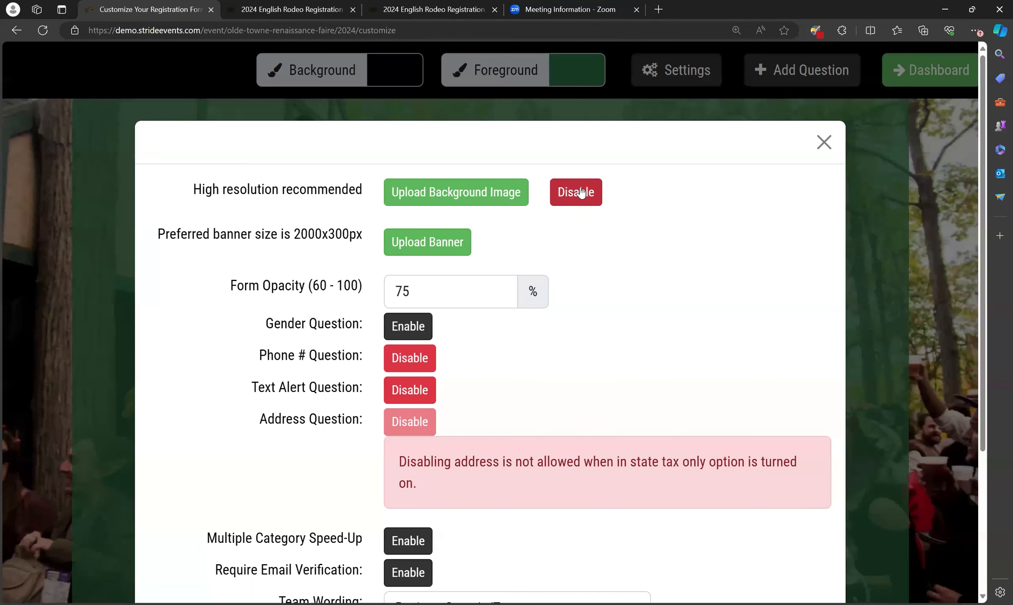
click(577, 192)
click(822, 137)
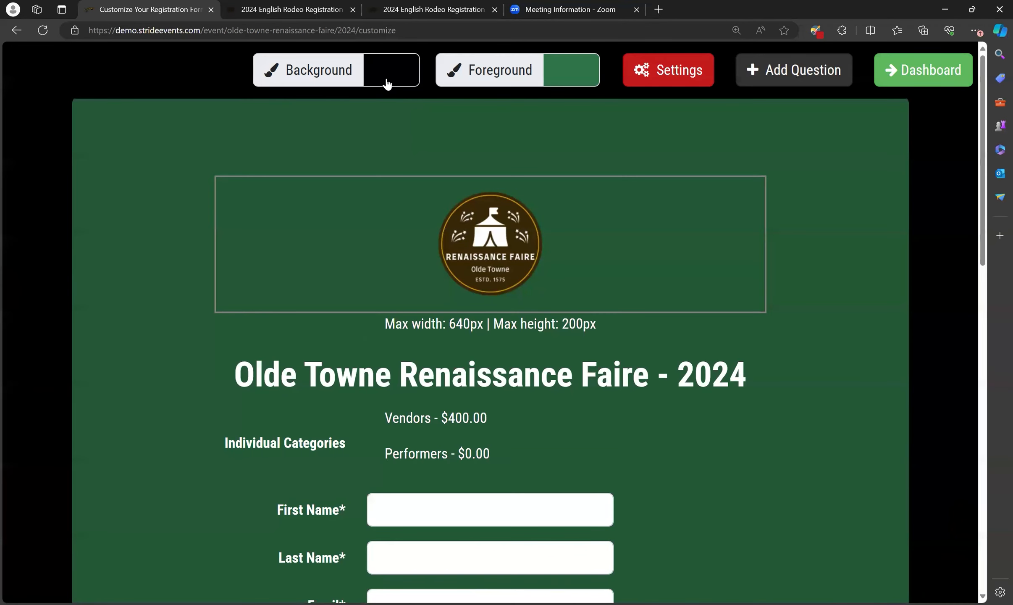
Set the form's background colour to the dark blue 2d2f63.
click(385, 69)
mouse_move(369, 229)
mouse_down()
mouse_move(393, 177)
mouse_move(454, 171)
mouse_move(469, 190)
mouse_move(506, 98)
mouse_move(375, 106)
mouse_move(391, 149)
mouse_move(385, 221)
mouse_move(369, 232)
mouse_up()
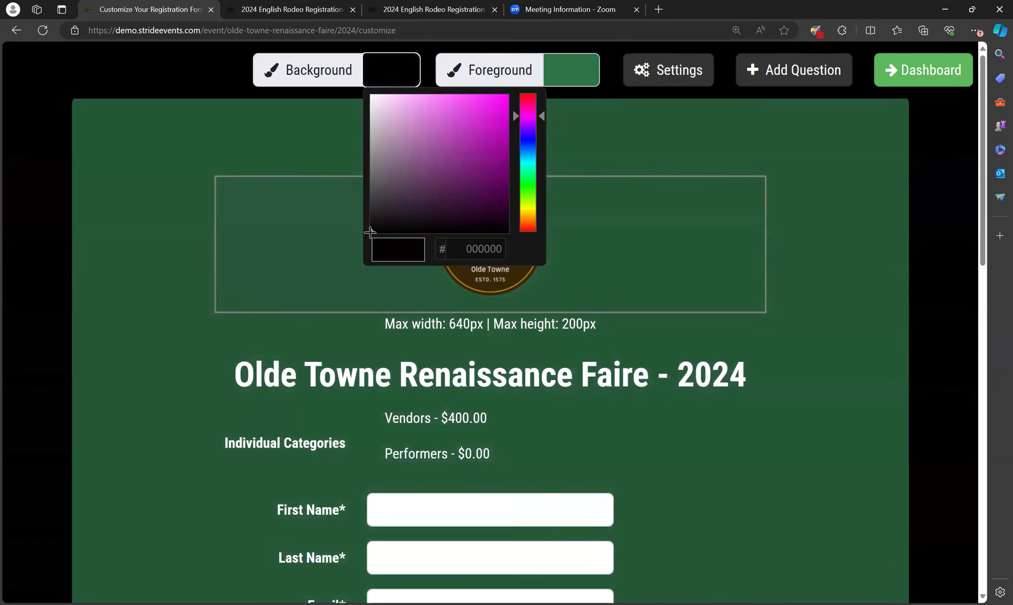
drag(542, 114, 542, 139)
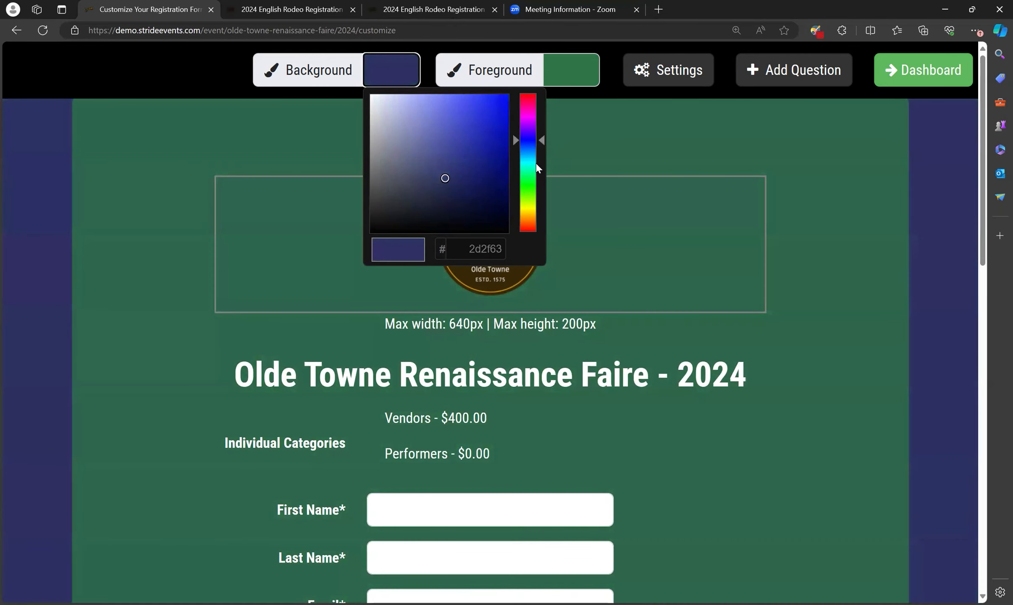
click(516, 252)
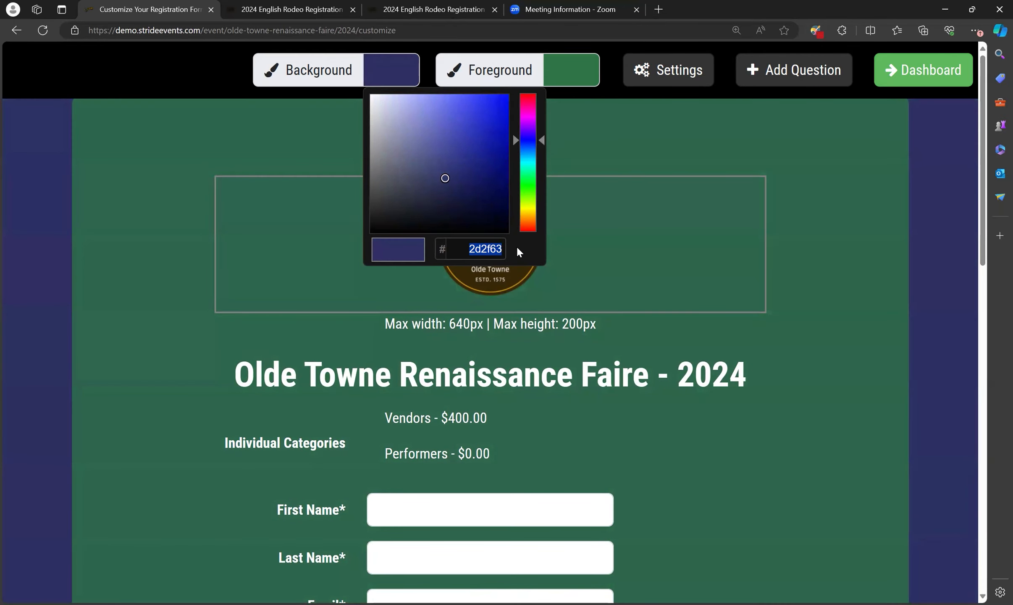
click(517, 248)
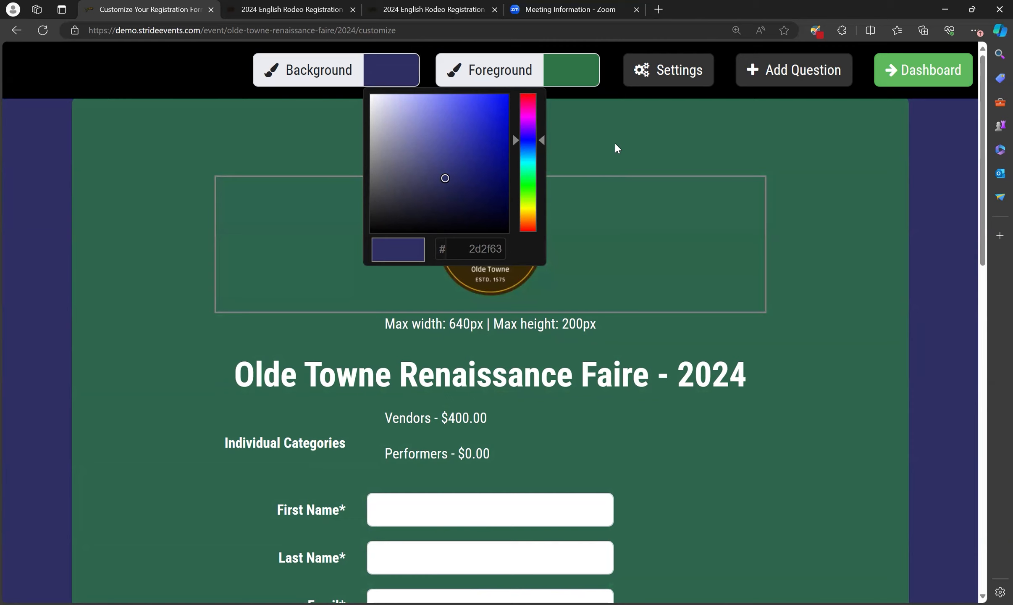
click(615, 143)
Enable the registration form's background image again and look through the whole form.
click(660, 71)
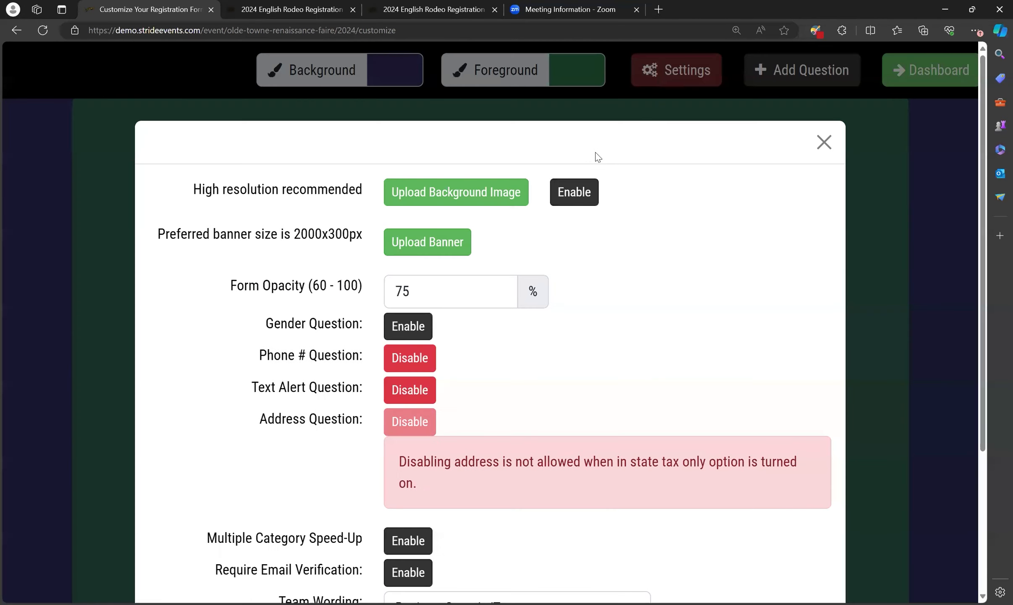
click(573, 192)
click(824, 143)
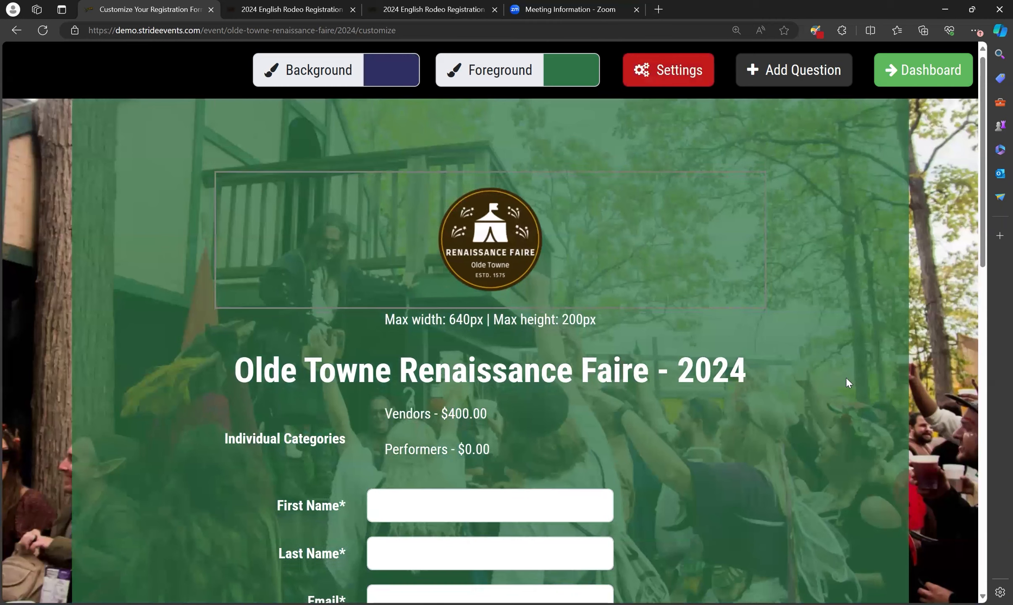
scroll(846, 384, down, 12)
scroll(847, 389, up, 5)
scroll(848, 393, down, 4)
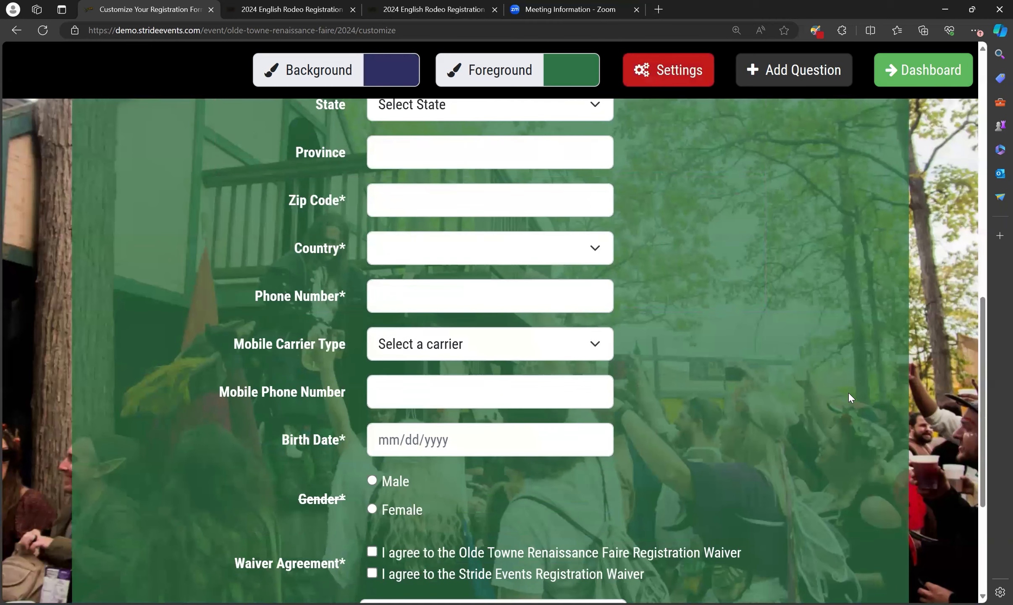
scroll(849, 393, down, 5)
scroll(848, 393, up, 15)
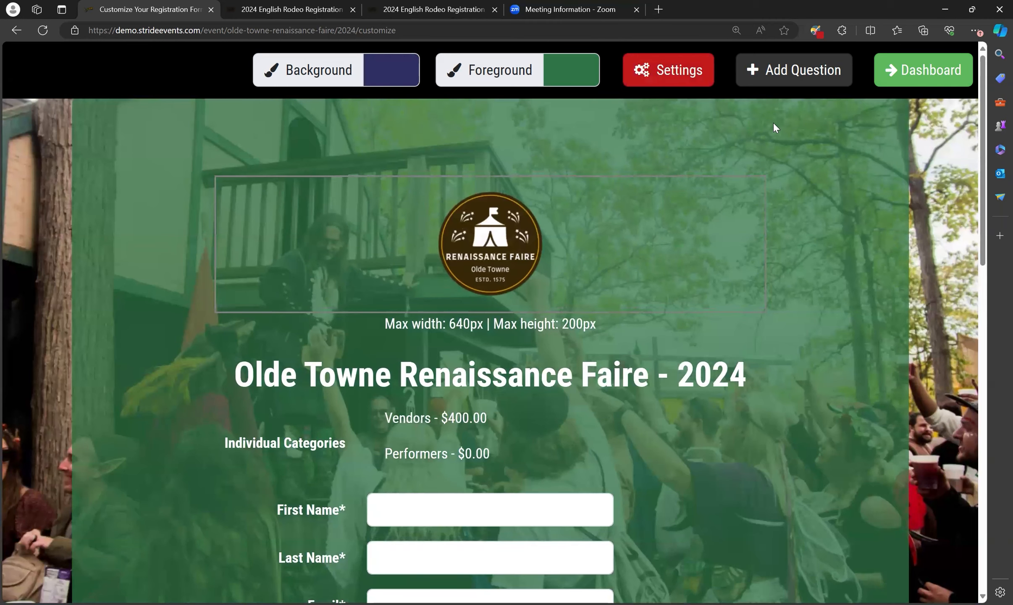
Review the banner size and opacity settings, set the form opacity to 100%, and check the form over its full length.
click(696, 71)
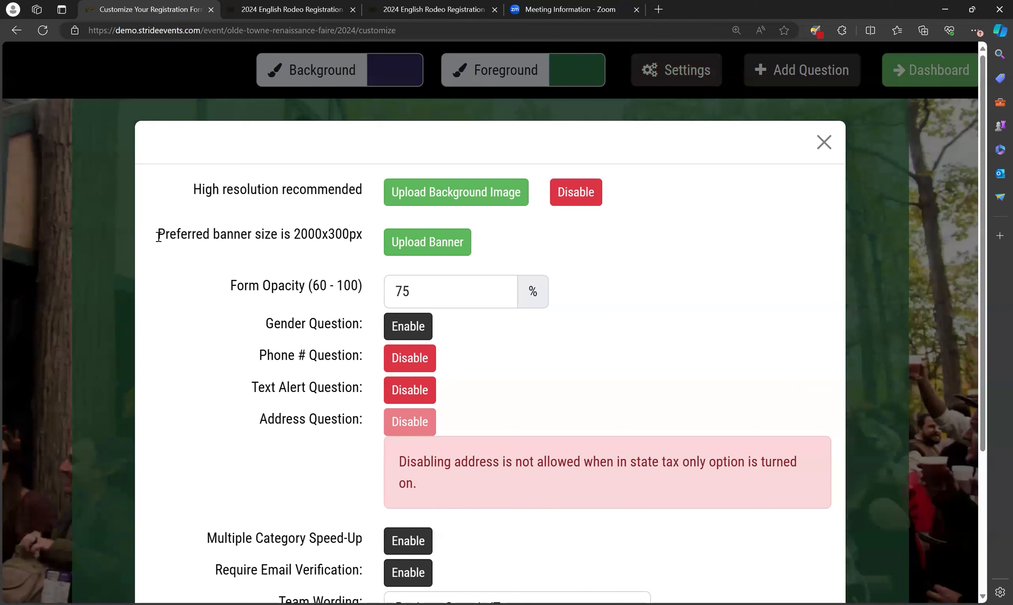
drag(159, 236, 364, 238)
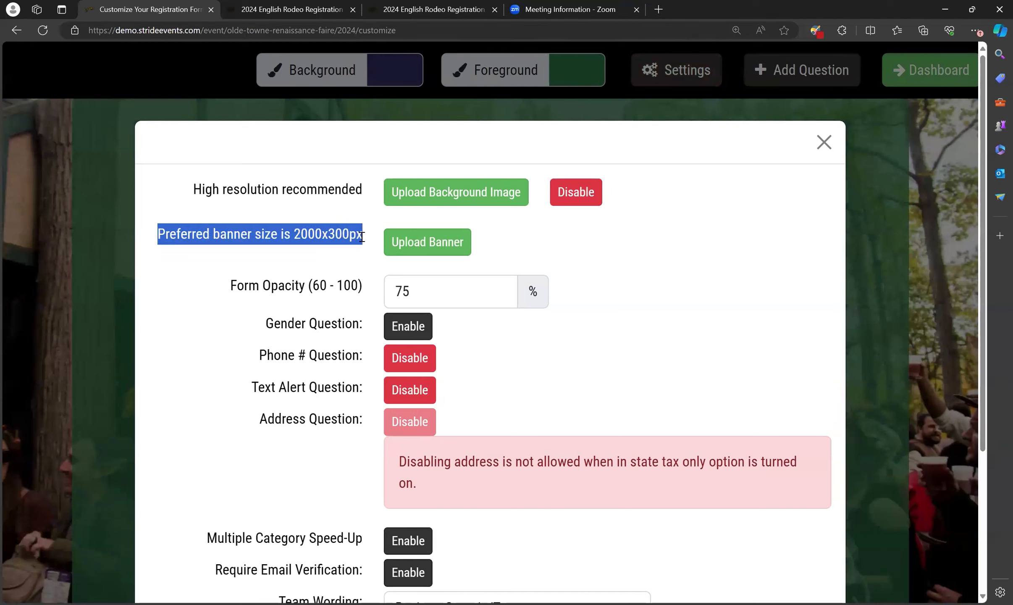
click(326, 240)
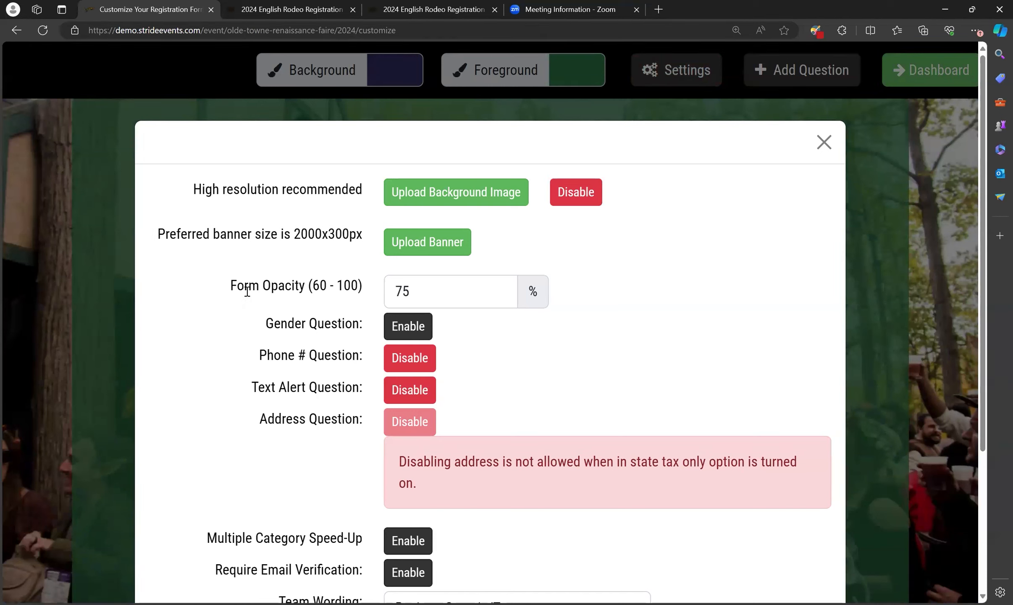
drag(231, 287, 360, 288)
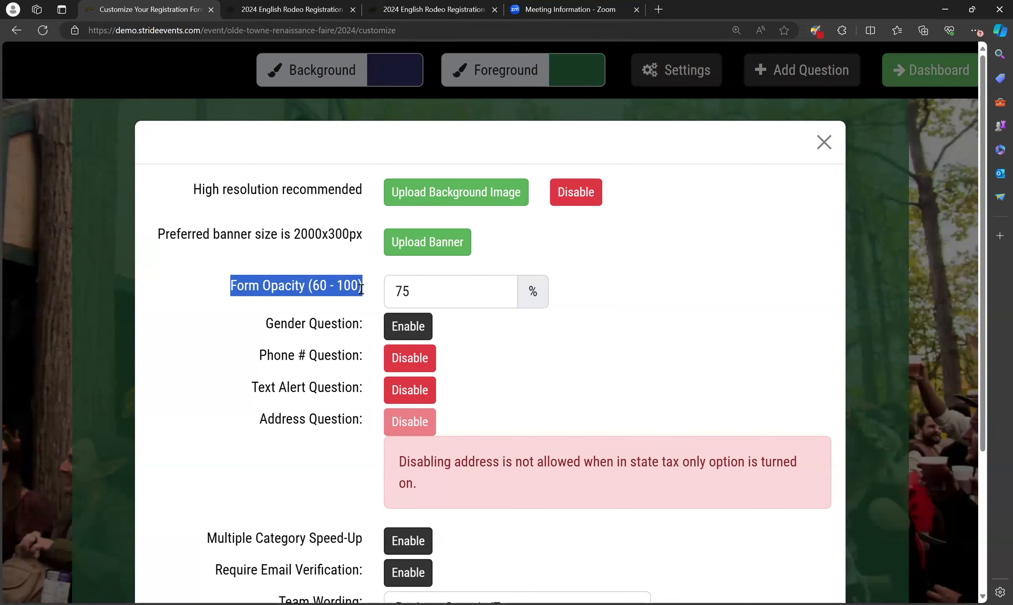
click(417, 290)
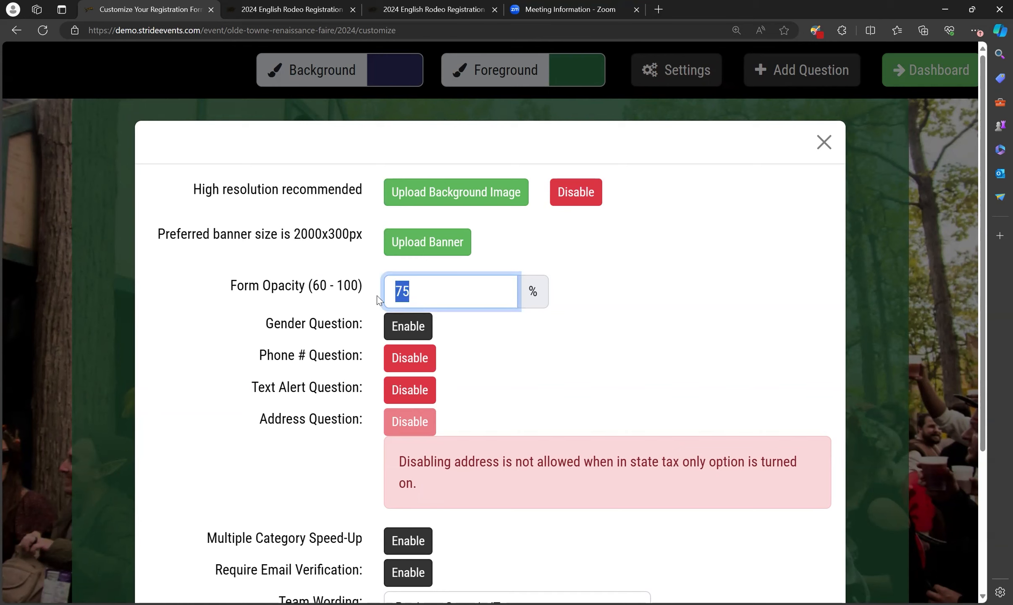
text(100)
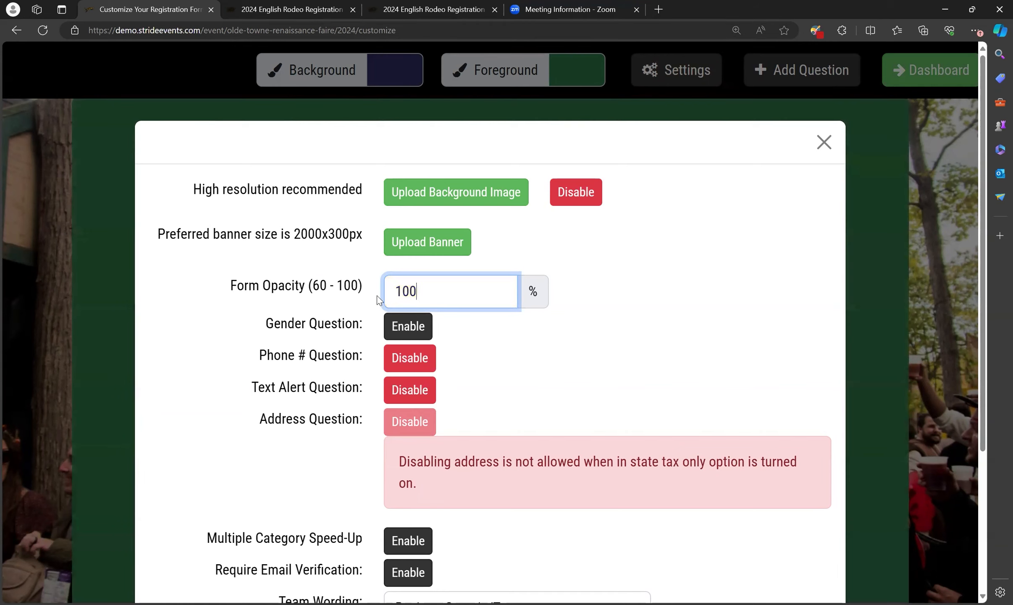
click(636, 265)
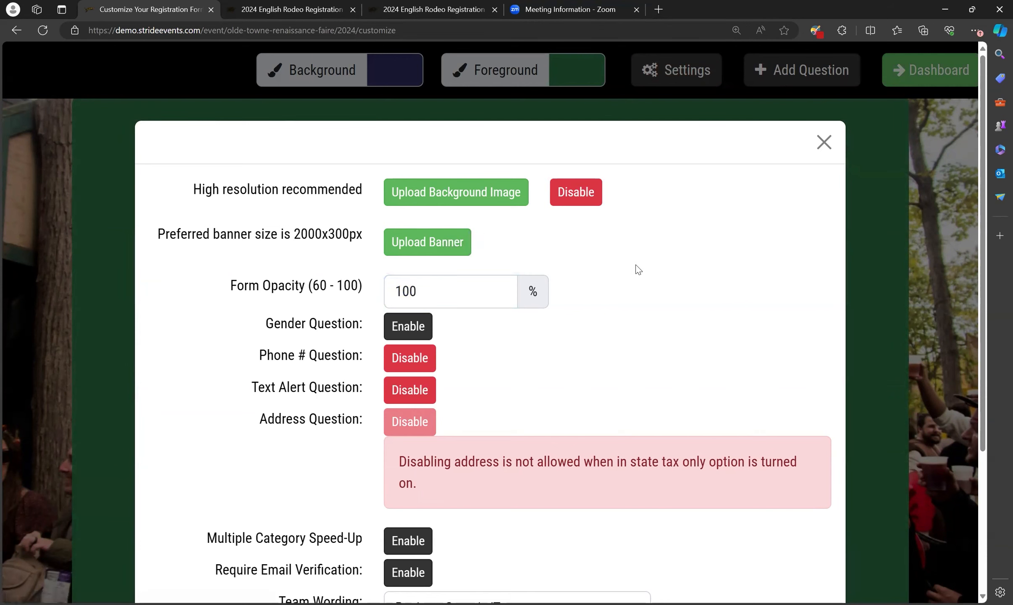
scroll(631, 269, down, 5)
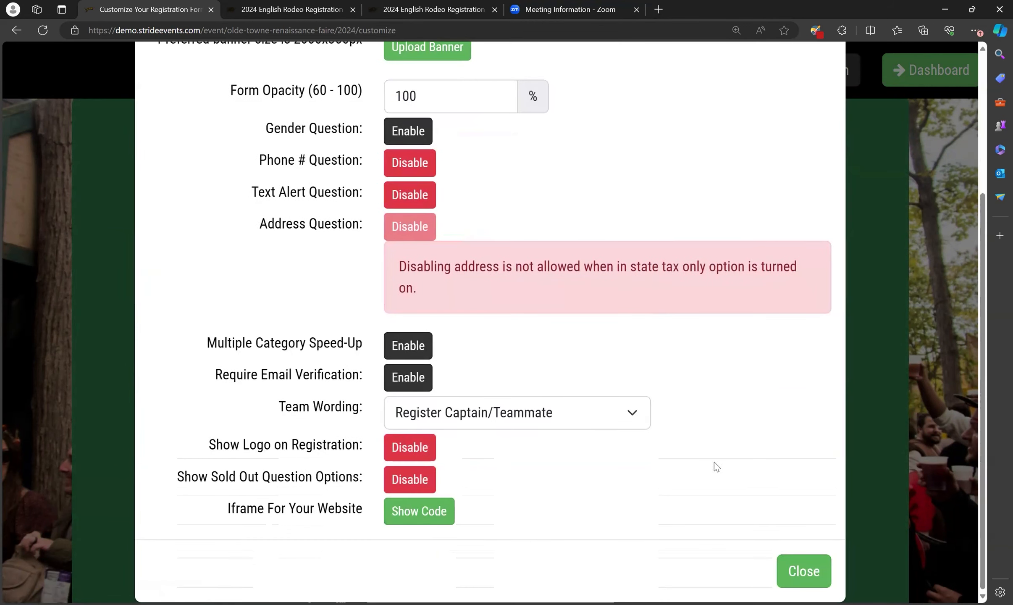
click(804, 570)
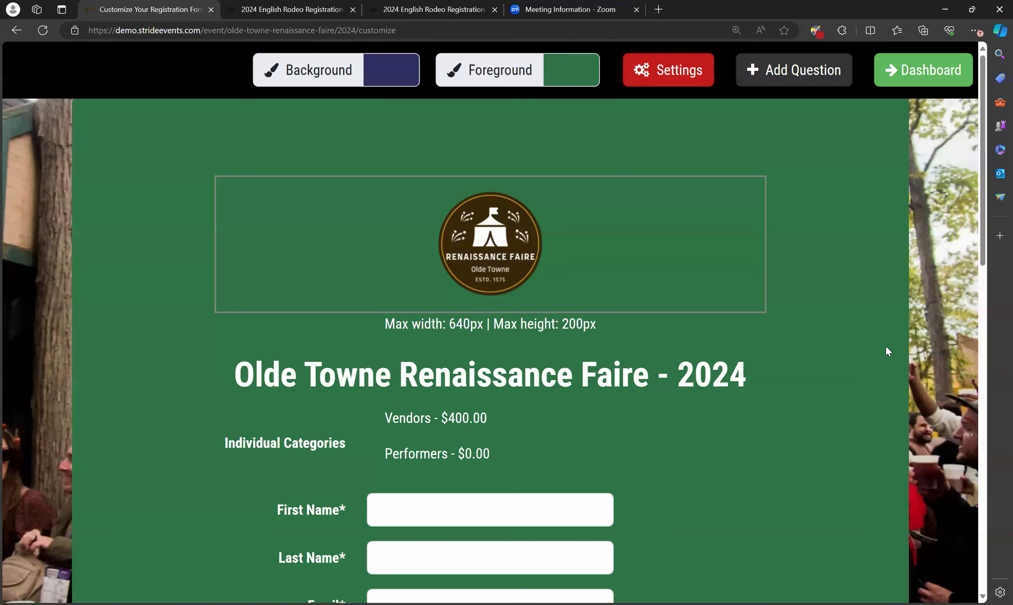
scroll(887, 359, down, 10)
scroll(888, 365, down, 3)
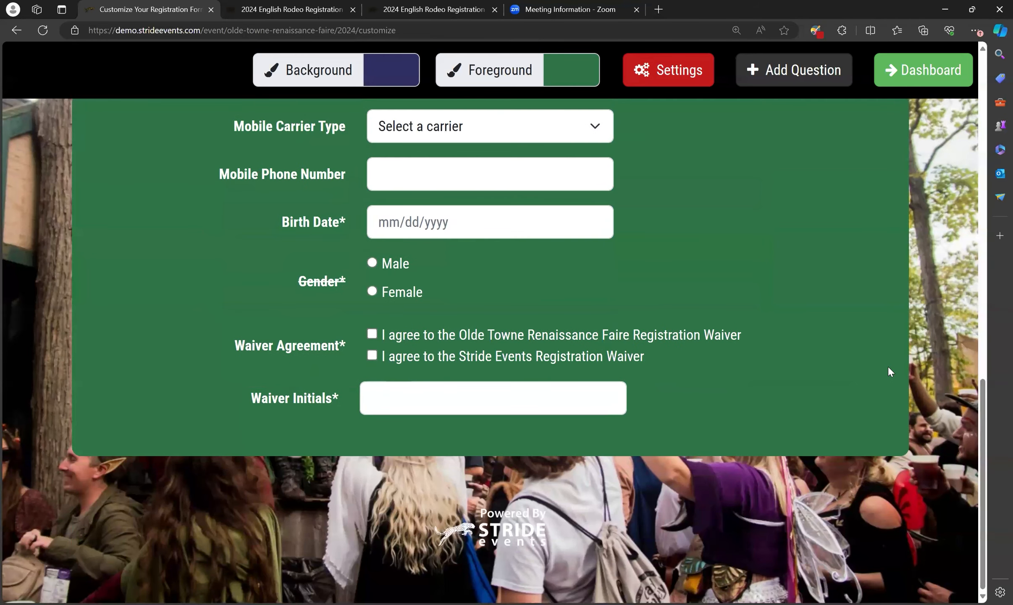
scroll(888, 366, up, 20)
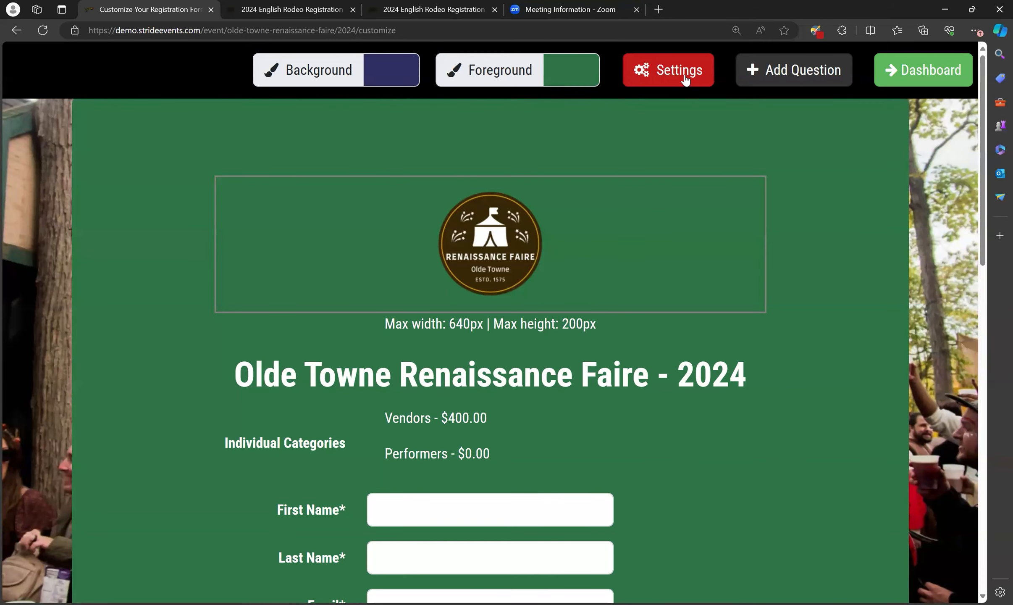
Set the registration form's opacity to 75% in the form settings.
click(685, 80)
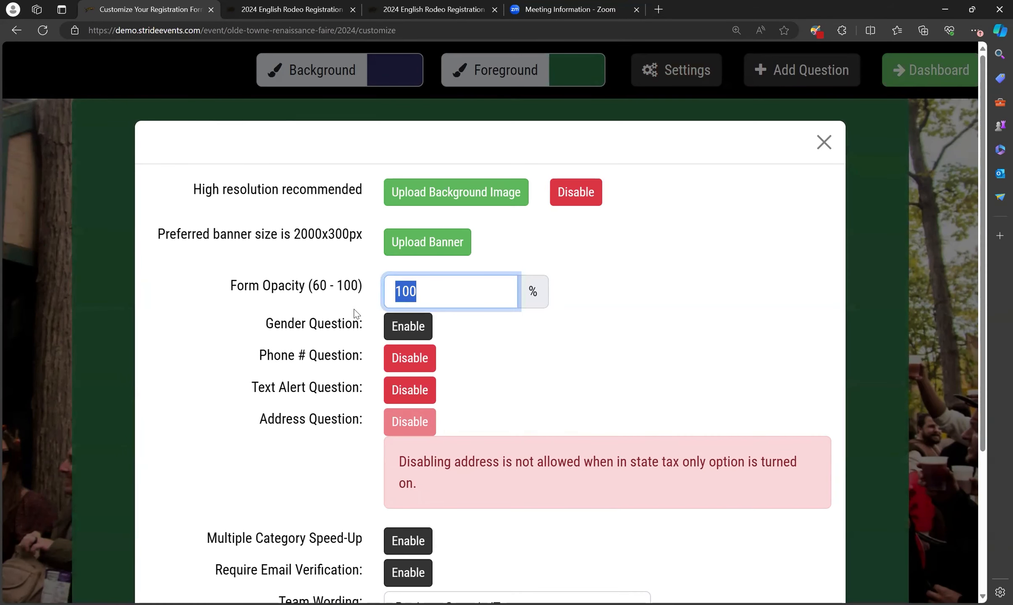
text(75)
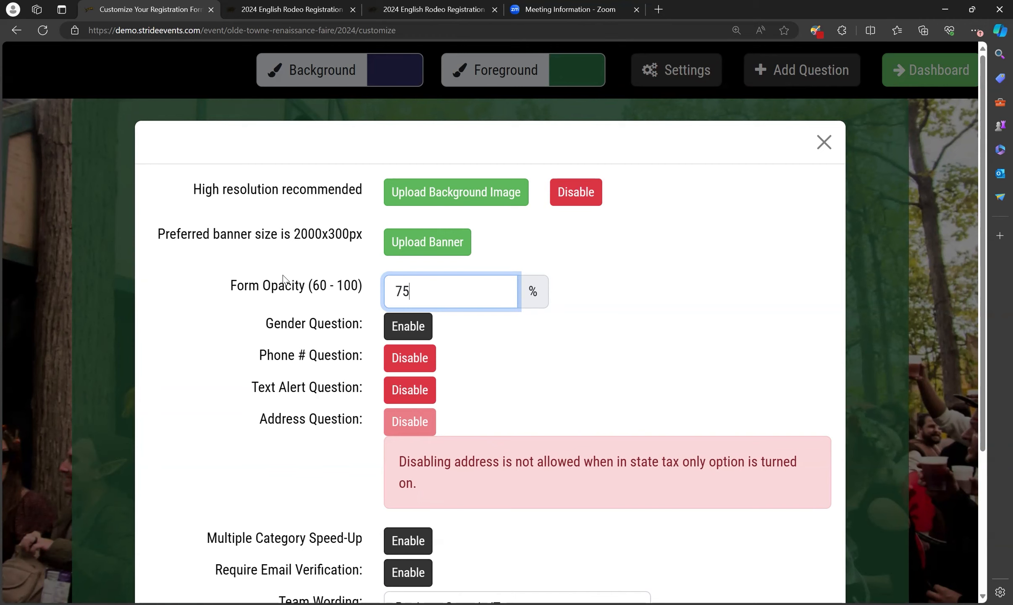
click(281, 290)
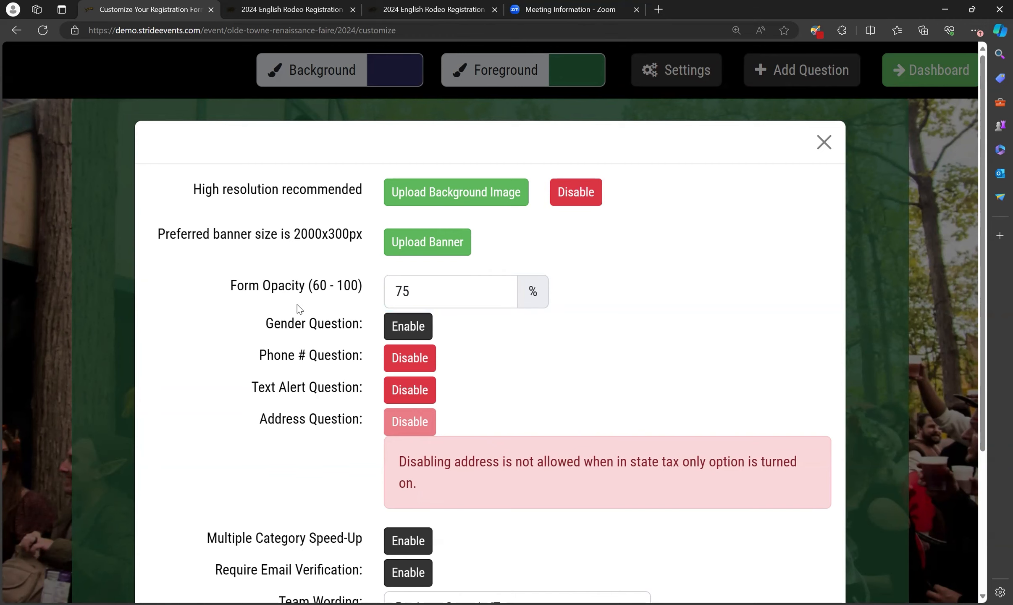
Review the form settings for the gender, phone number, text alert and address questions.
scroll(300, 309, down, 5)
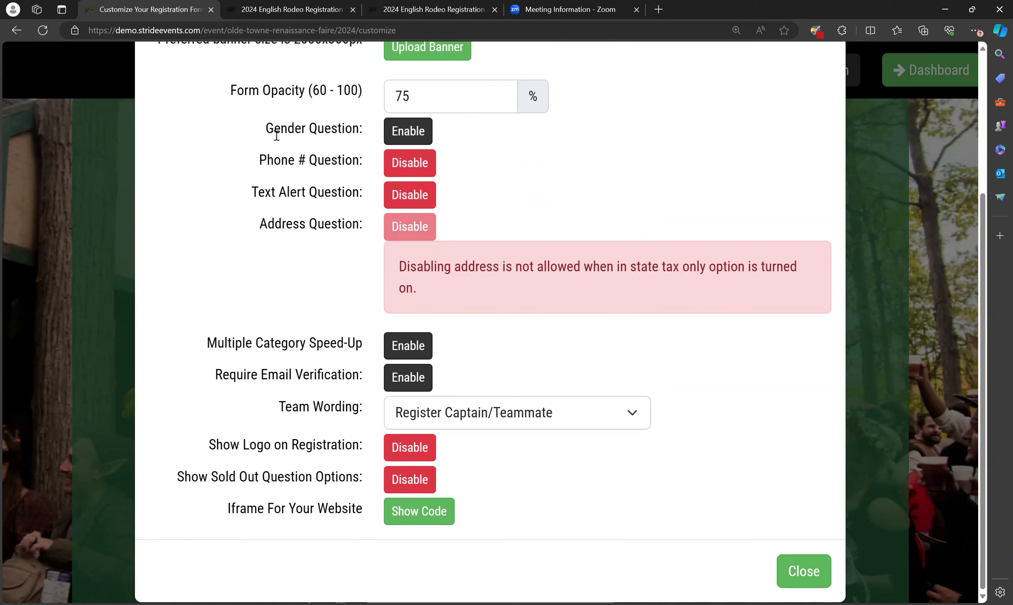
drag(267, 128, 364, 138)
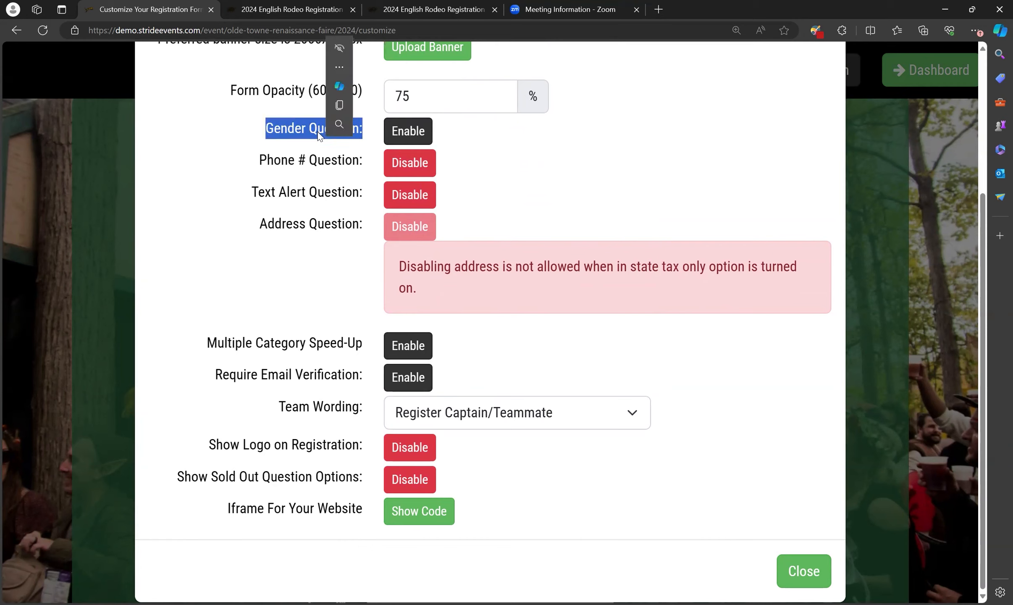
click(308, 153)
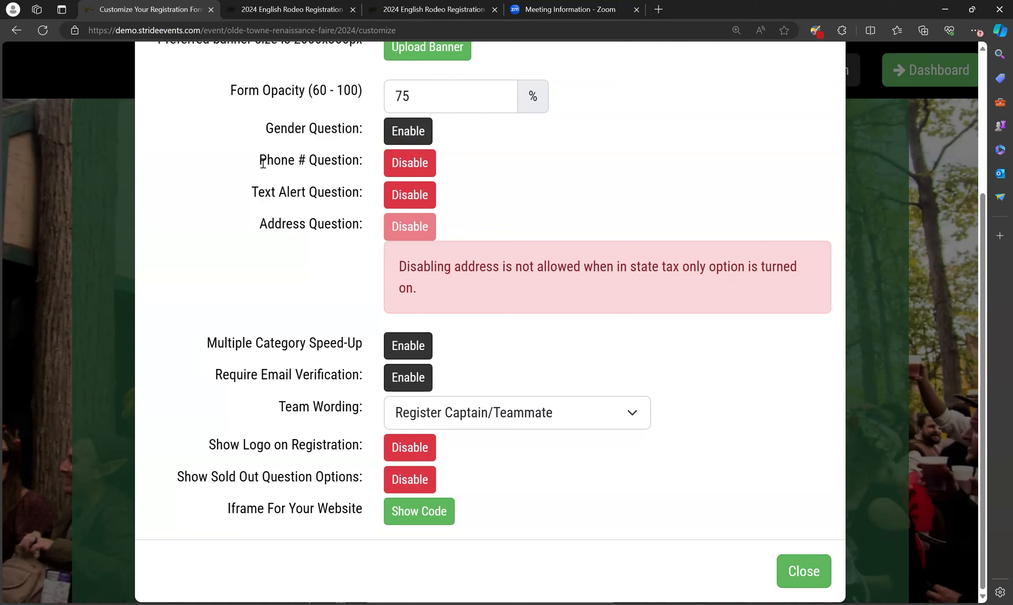
drag(260, 163, 356, 162)
drag(248, 197, 358, 192)
click(295, 220)
Enable Multiple Category Speed-Up for the registration form.
drag(207, 343, 362, 348)
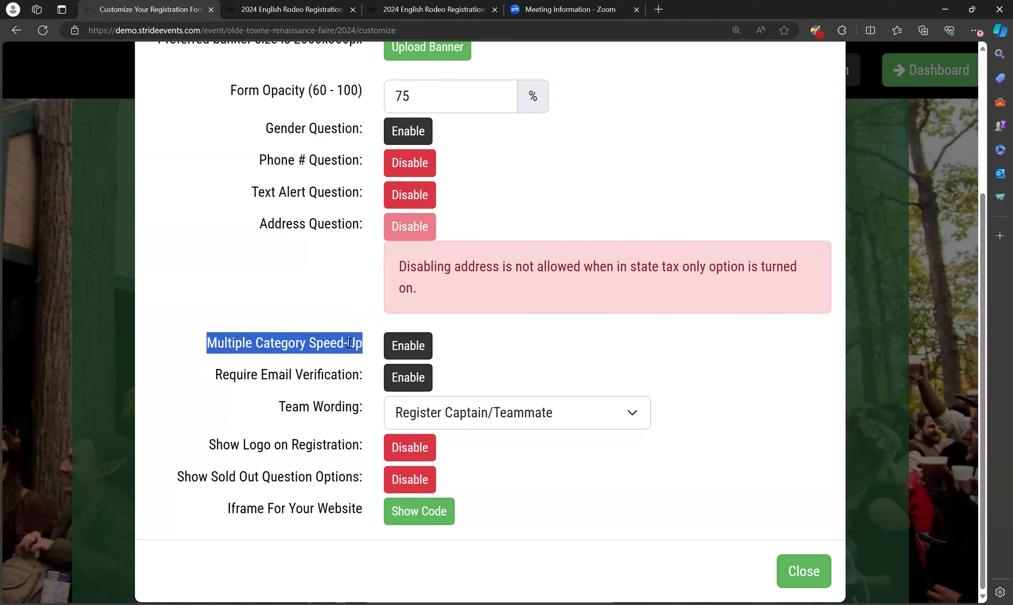
click(352, 343)
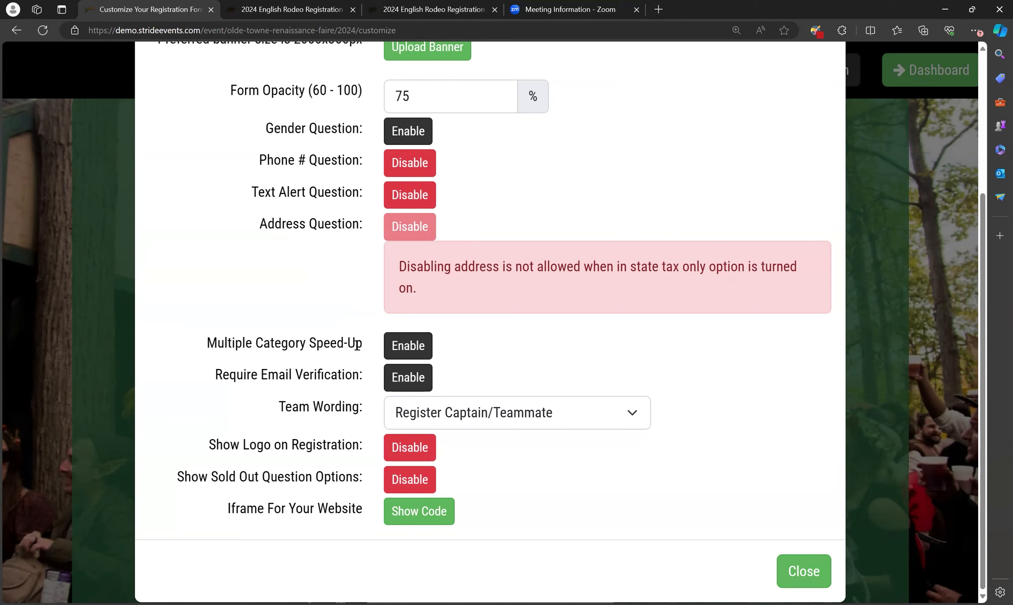
click(407, 344)
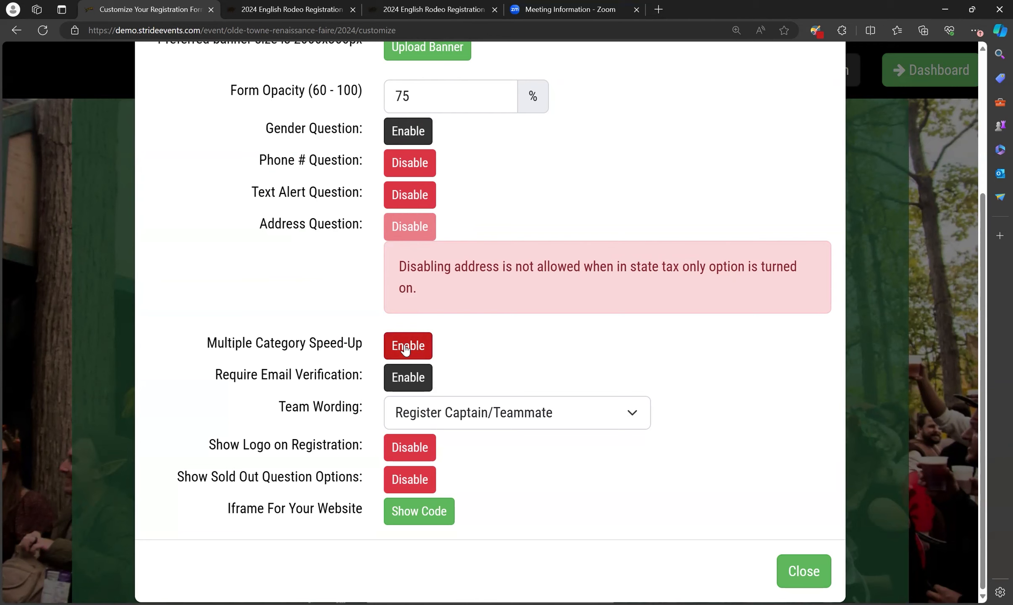
click(405, 349)
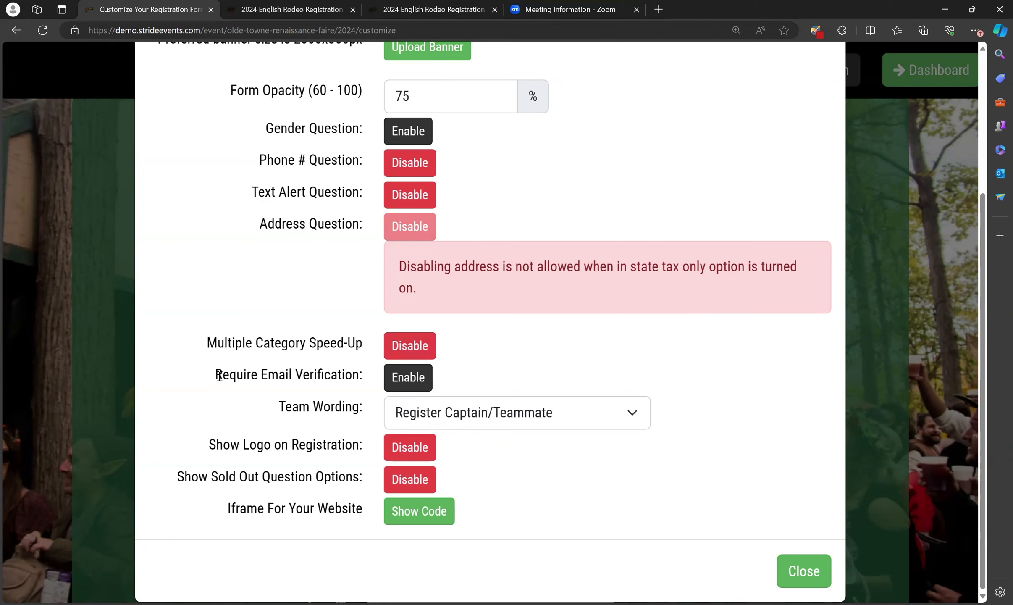
Review the email verification requirement, the available team wording choices and the setting that shows the logo on registration.
drag(215, 376, 370, 377)
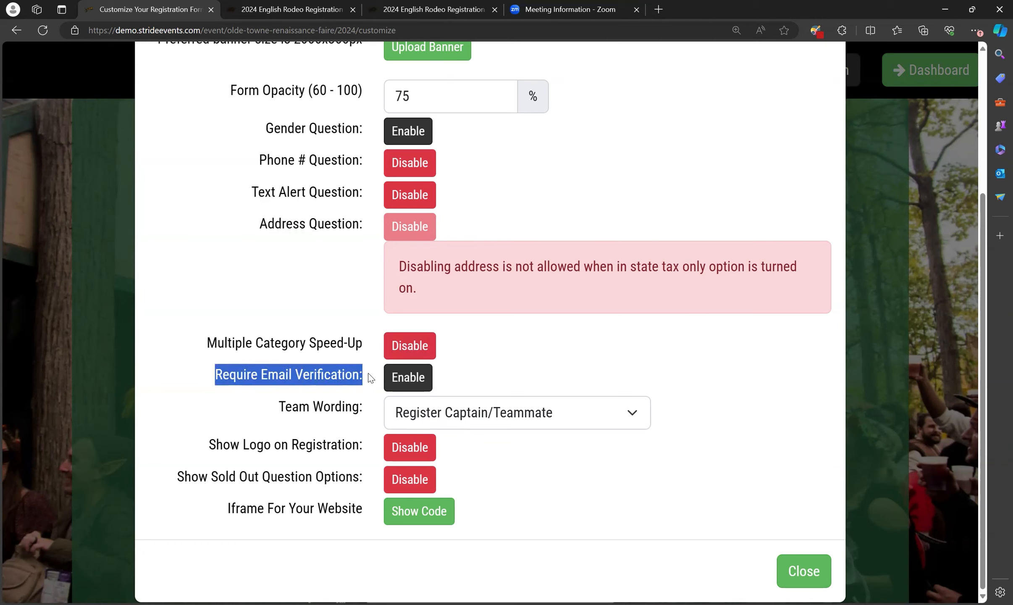
click(352, 414)
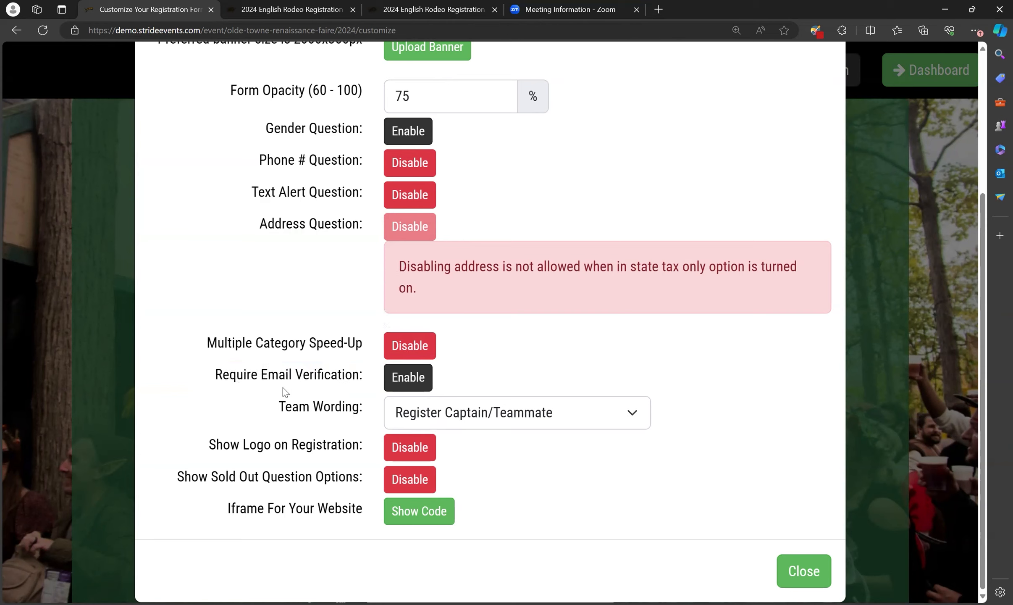
click(639, 420)
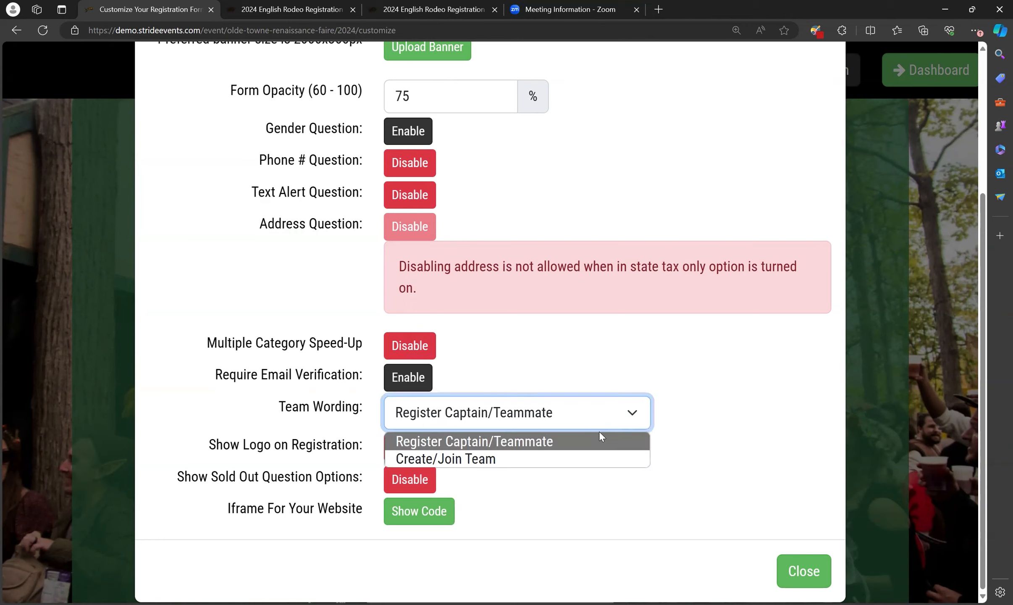
click(690, 415)
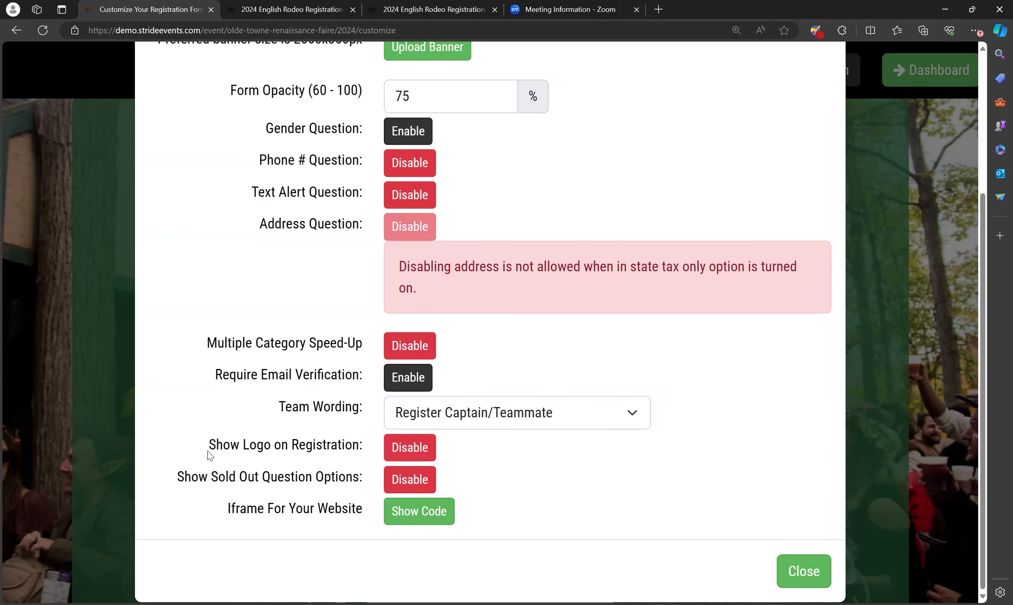
drag(208, 446, 334, 449)
click(338, 464)
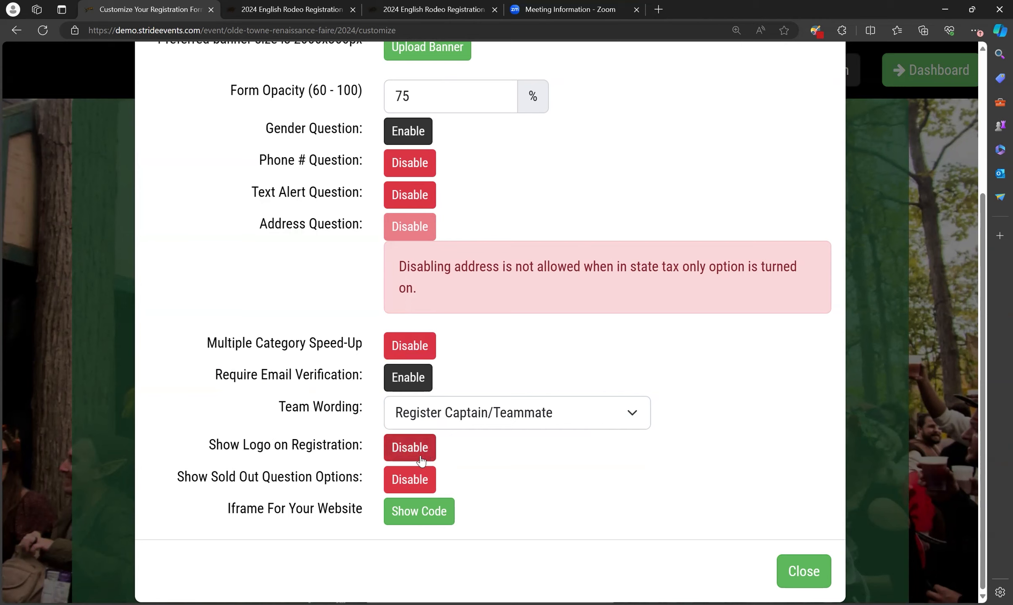
Disable the display of sold-out question options on the form, and enable it again.
drag(180, 476, 360, 478)
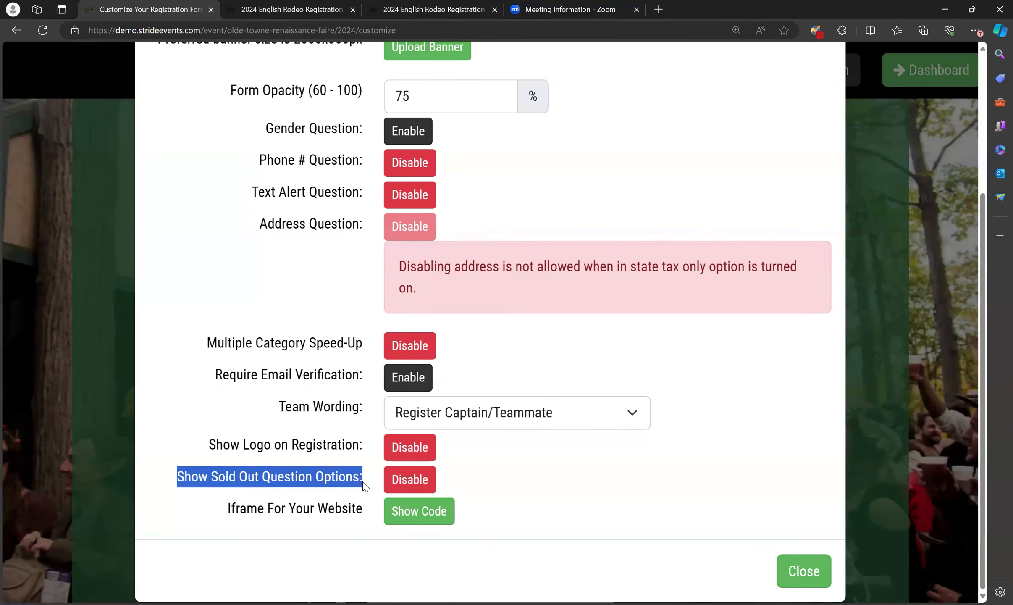
click(332, 477)
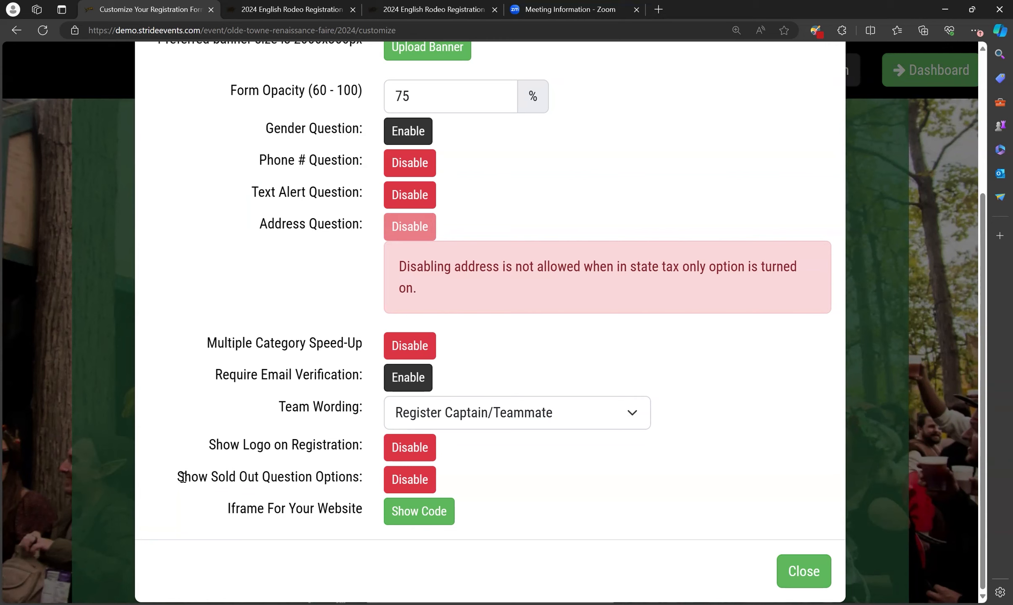
drag(183, 477, 351, 478)
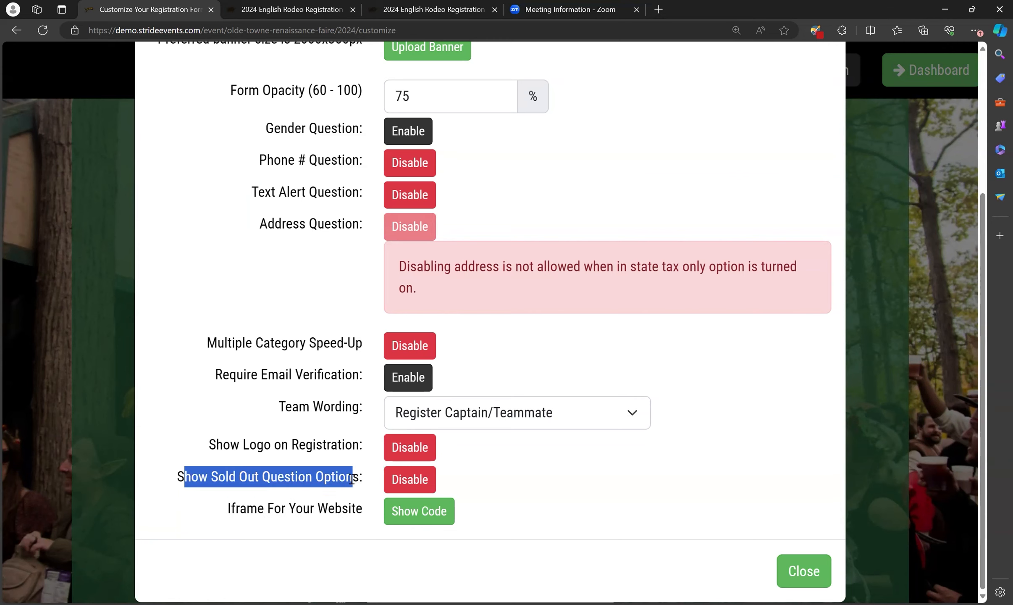
click(348, 477)
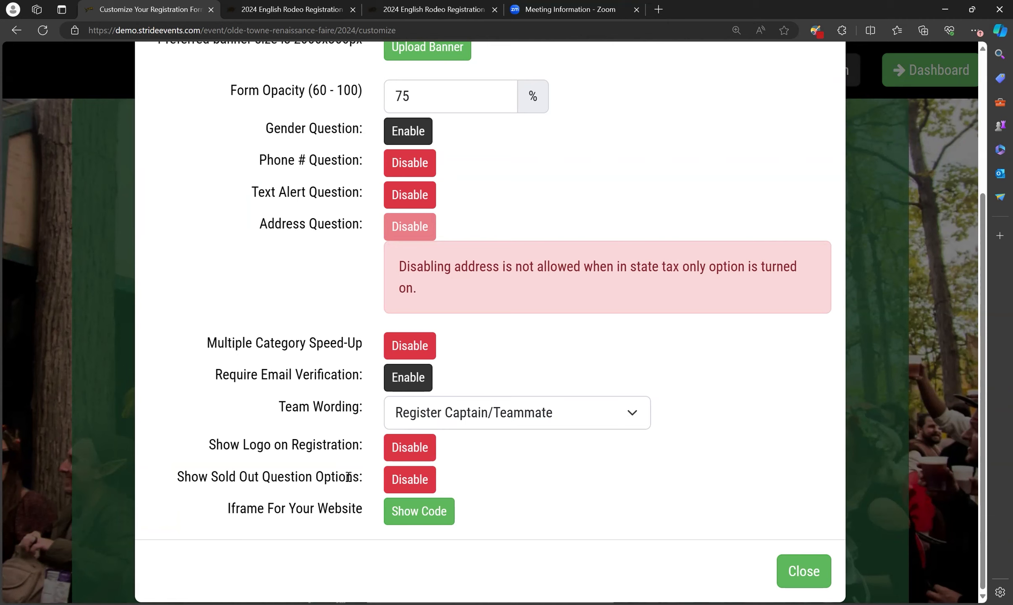
click(417, 479)
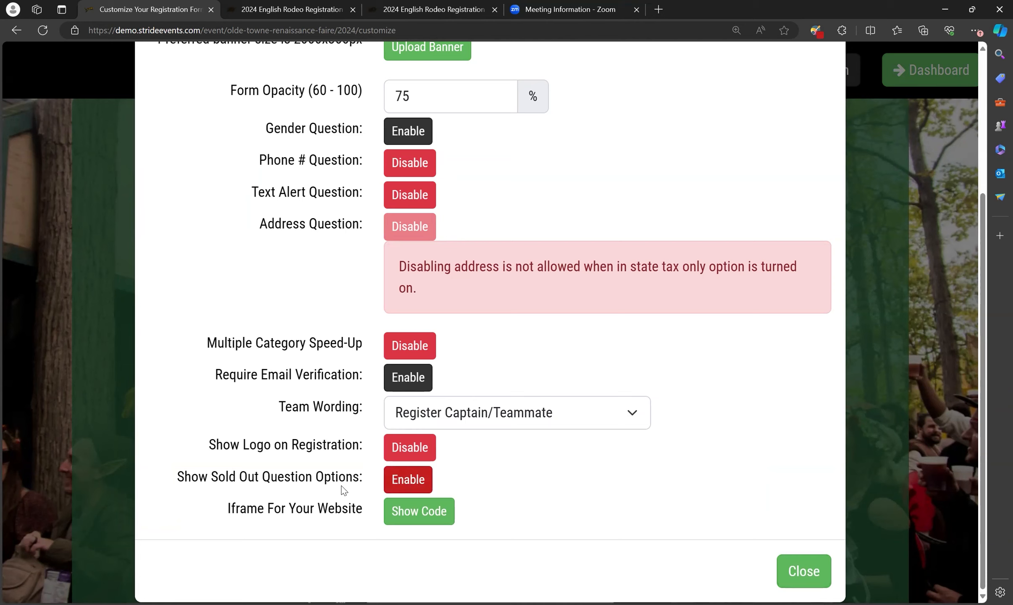
click(416, 486)
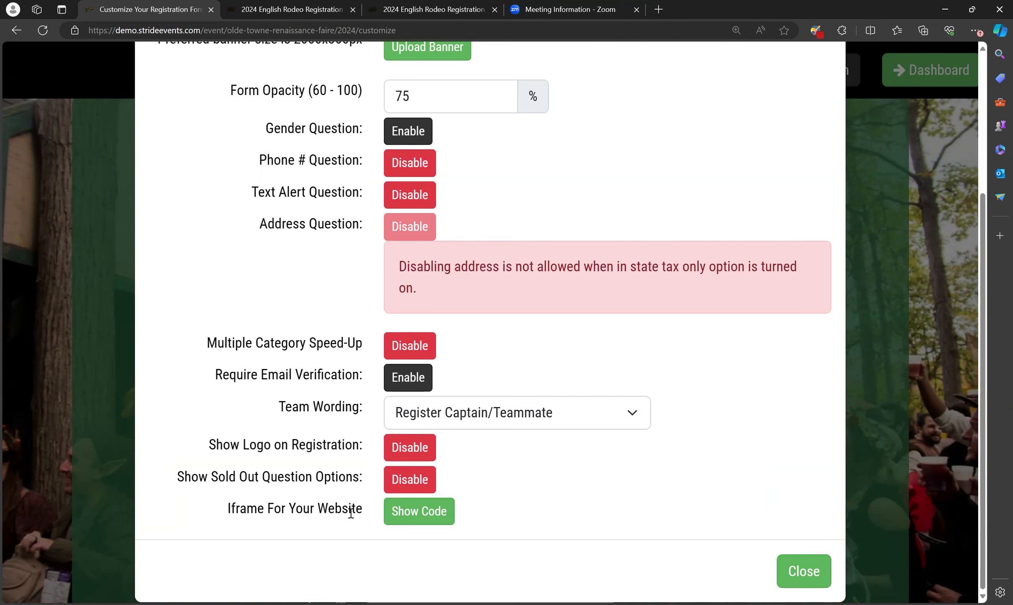
Show the iframe embed code for the website, select the whole snippet to examine it, and close the form settings.
click(418, 511)
scroll(635, 479, down, 2)
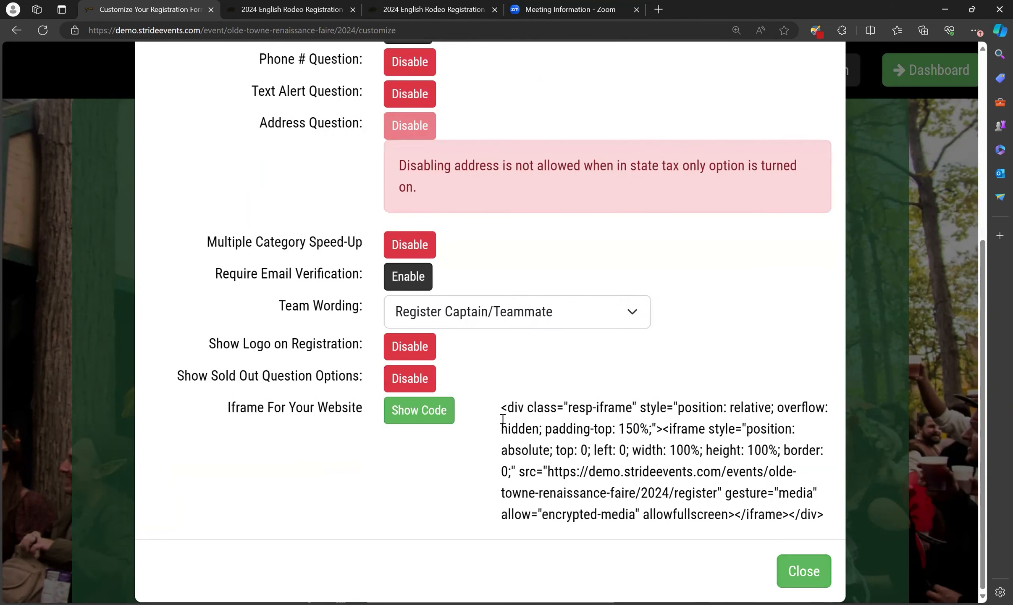
drag(502, 407, 845, 525)
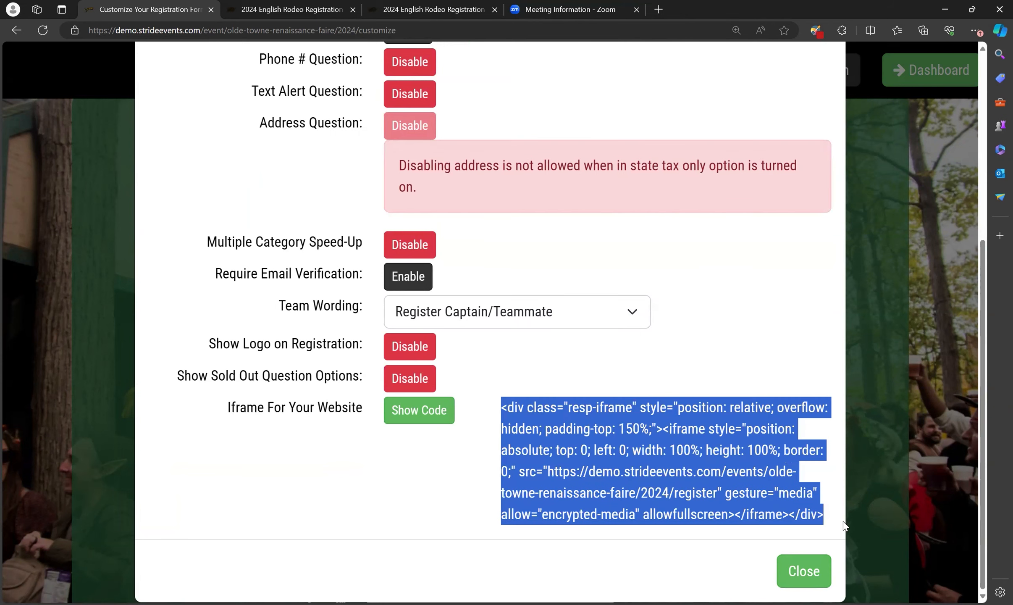
click(663, 480)
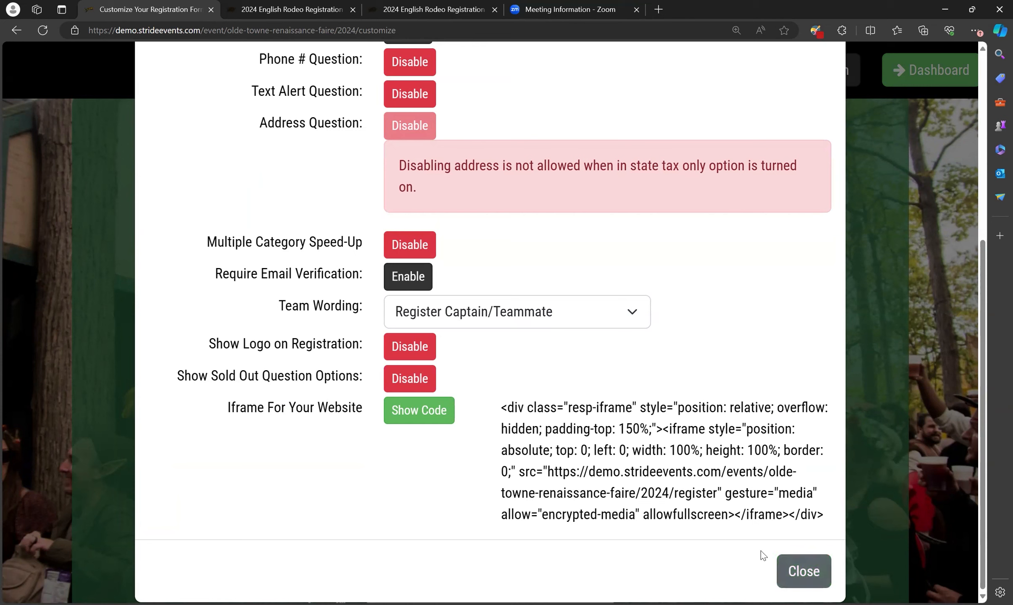
click(783, 563)
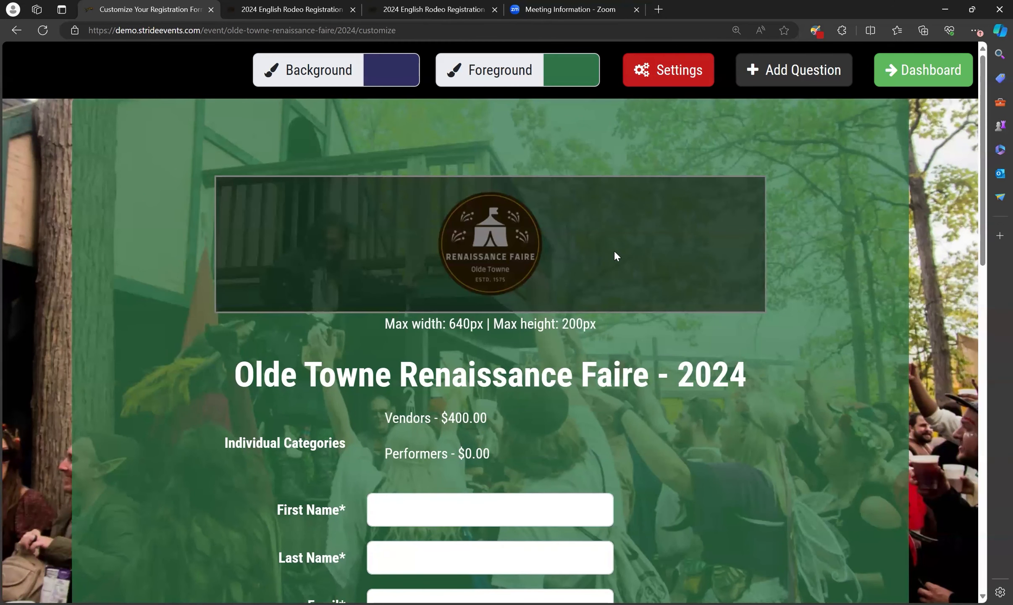
Check the logo upload's file selection without choosing an image, and review the form's fields down to the struck-through Gender question.
click(625, 261)
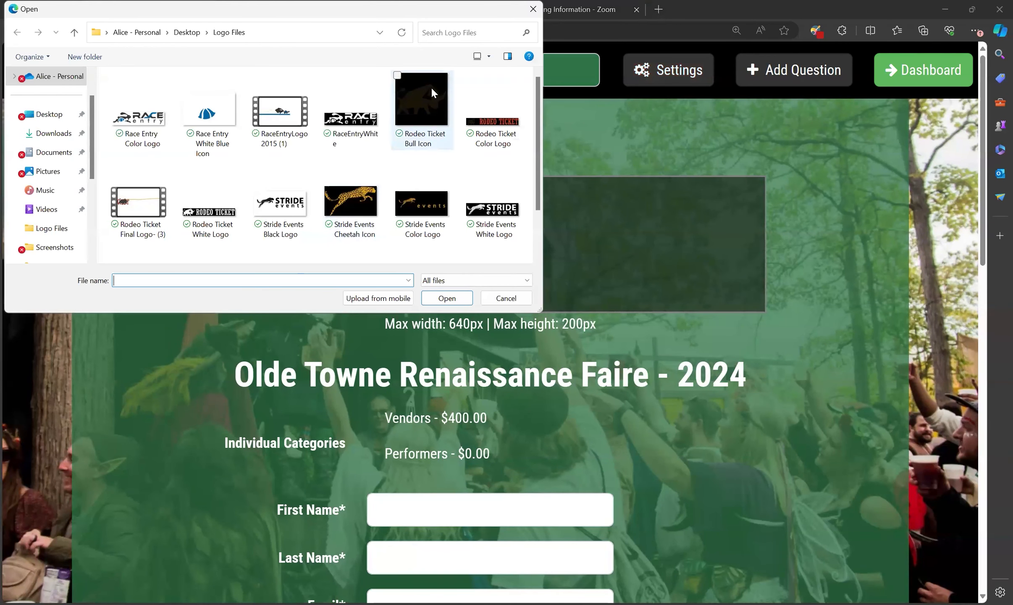
click(533, 9)
scroll(761, 394, down, 4)
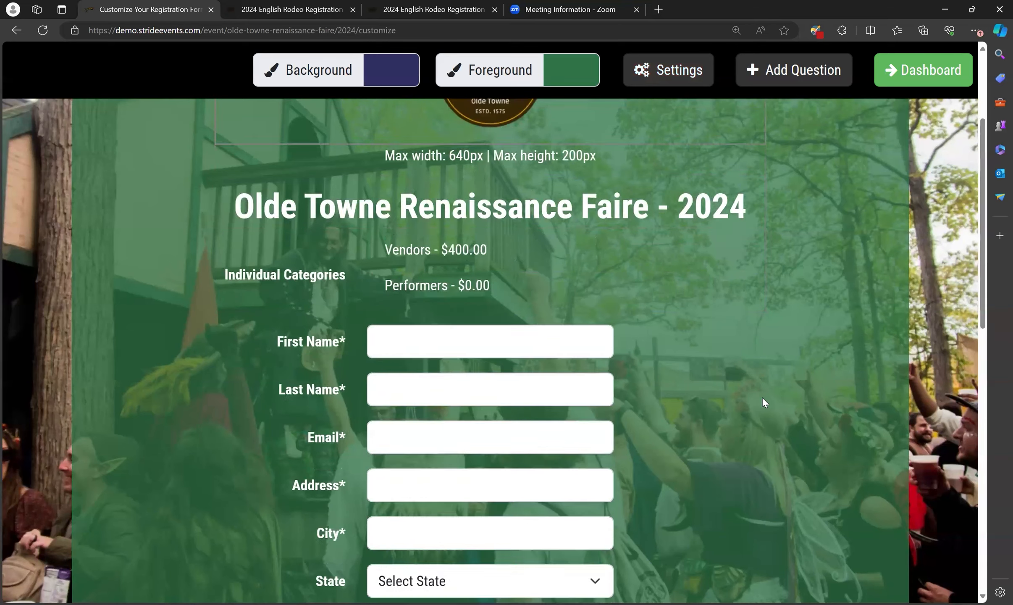
scroll(763, 398, down, 2)
scroll(355, 345, down, 4)
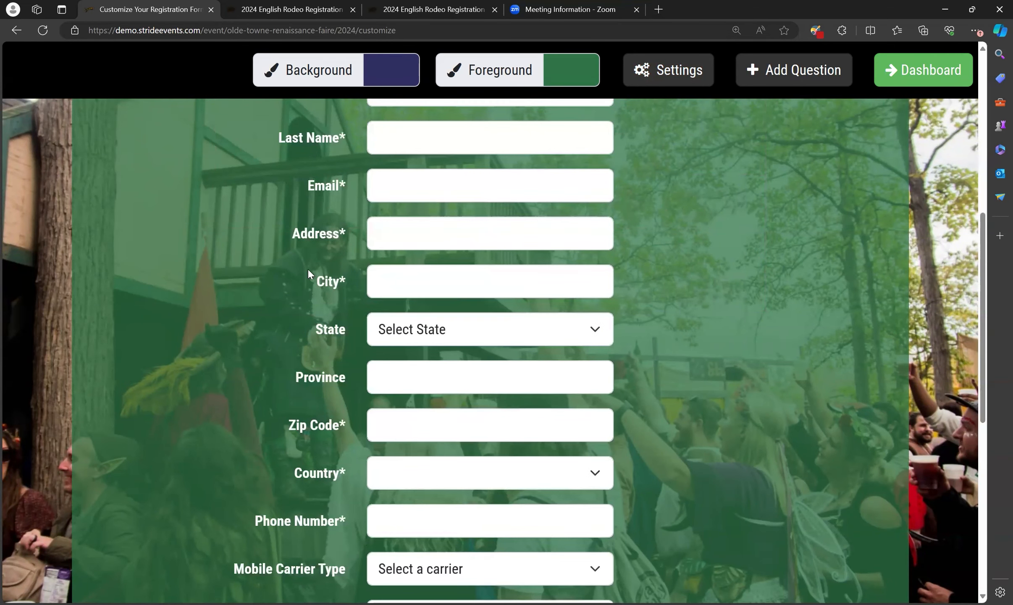
scroll(325, 420, down, 4)
scroll(339, 402, down, 2)
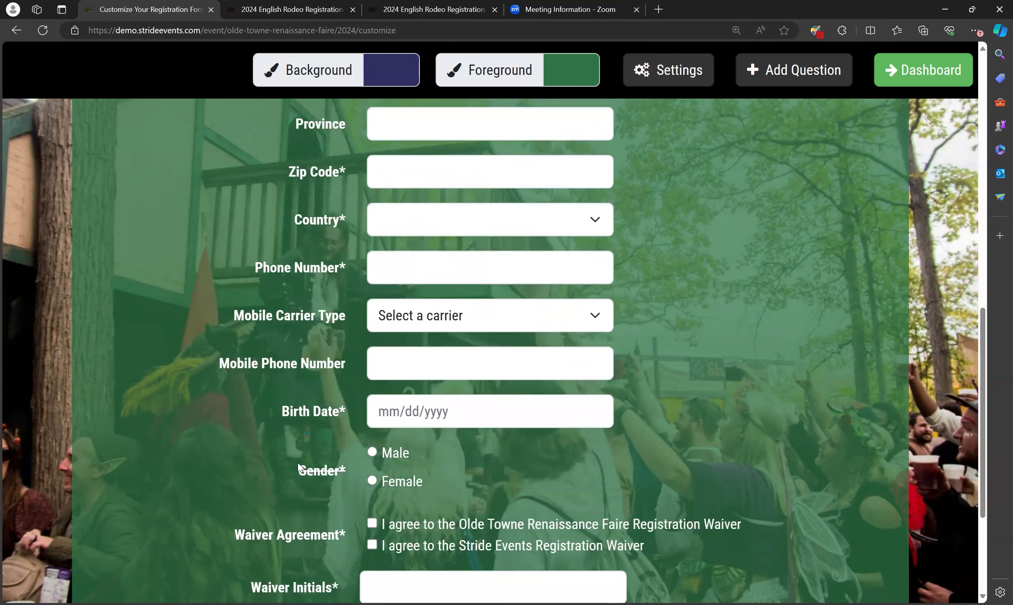
drag(299, 464, 449, 496)
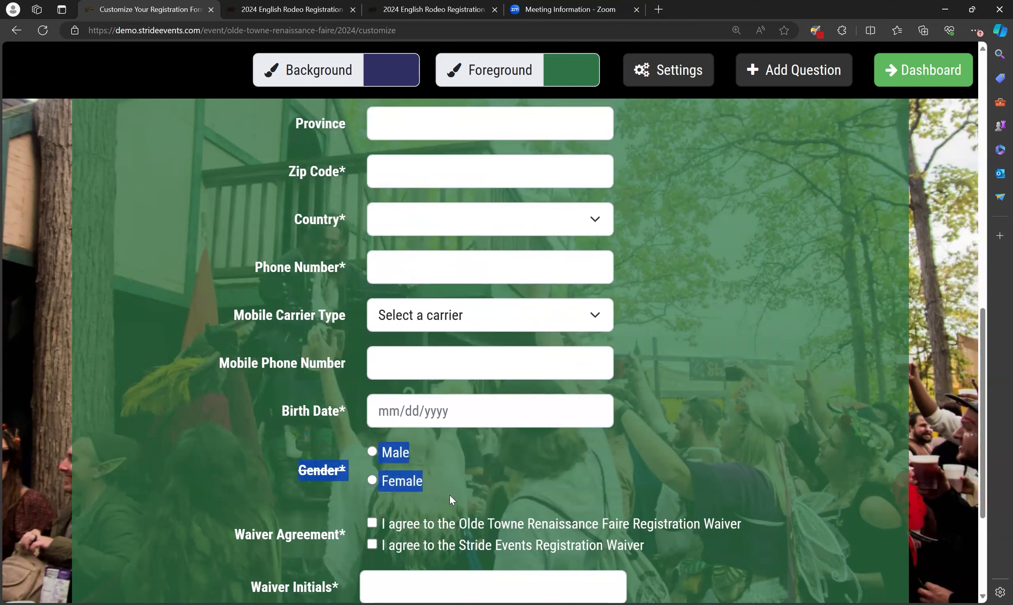
click(316, 475)
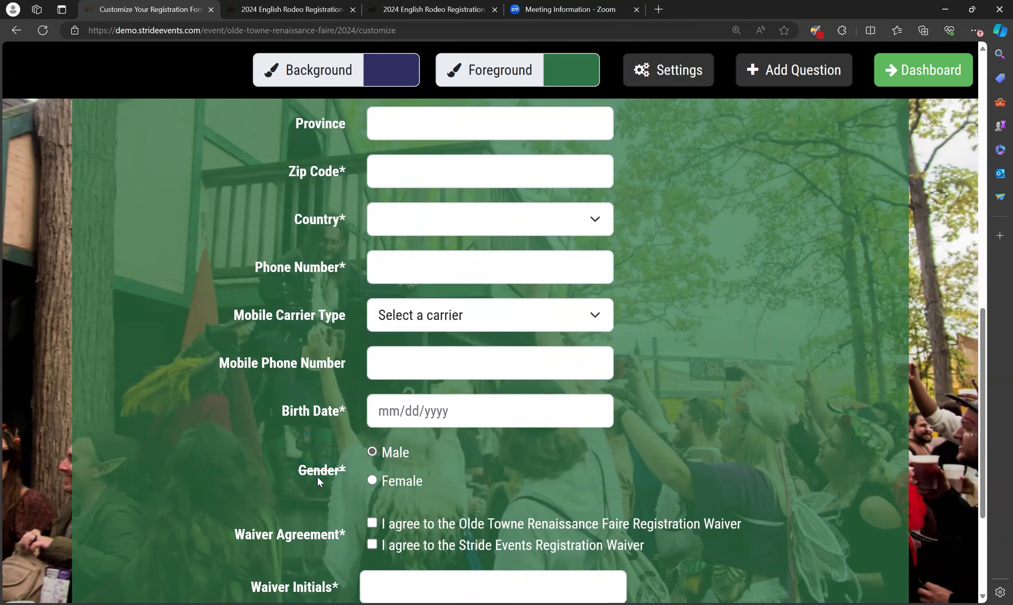
drag(294, 469, 337, 469)
Open the Olde Towne Renaissance Faire waiver for editing and examine its title, text area and additional formatting options.
scroll(322, 483, down, 2)
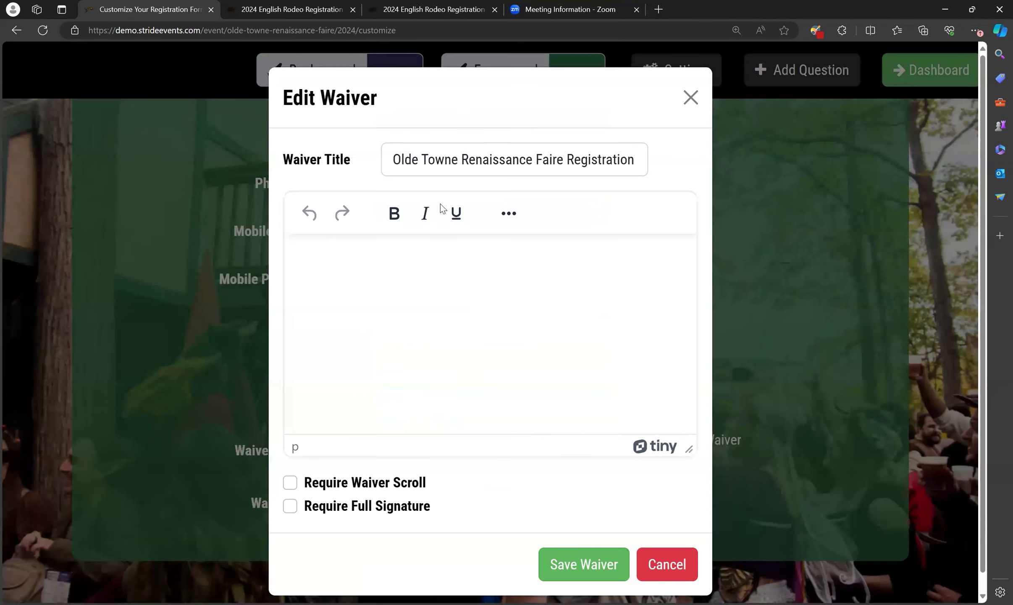
drag(402, 160, 620, 160)
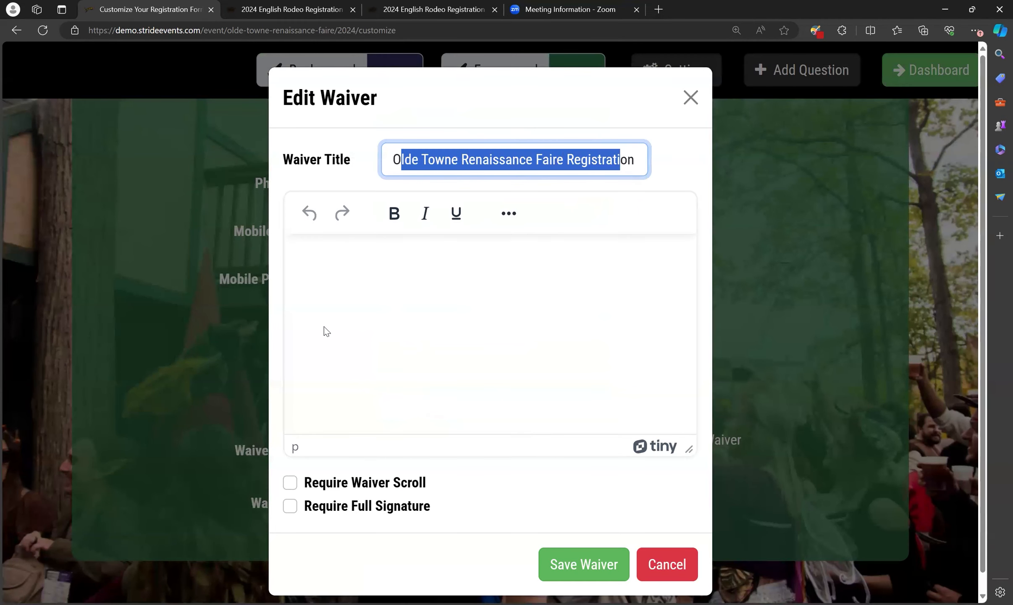
click(324, 285)
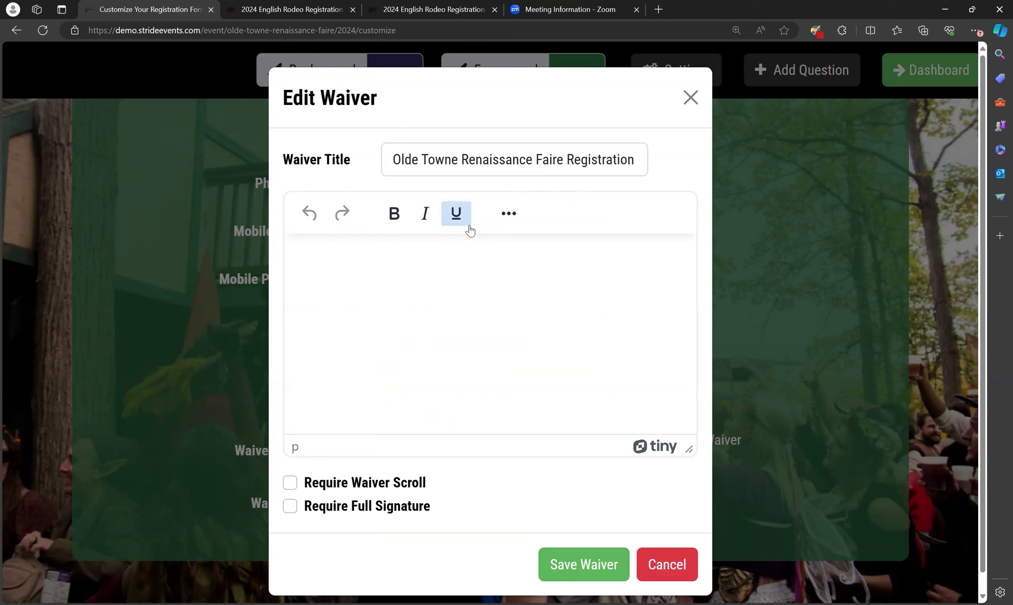
click(507, 215)
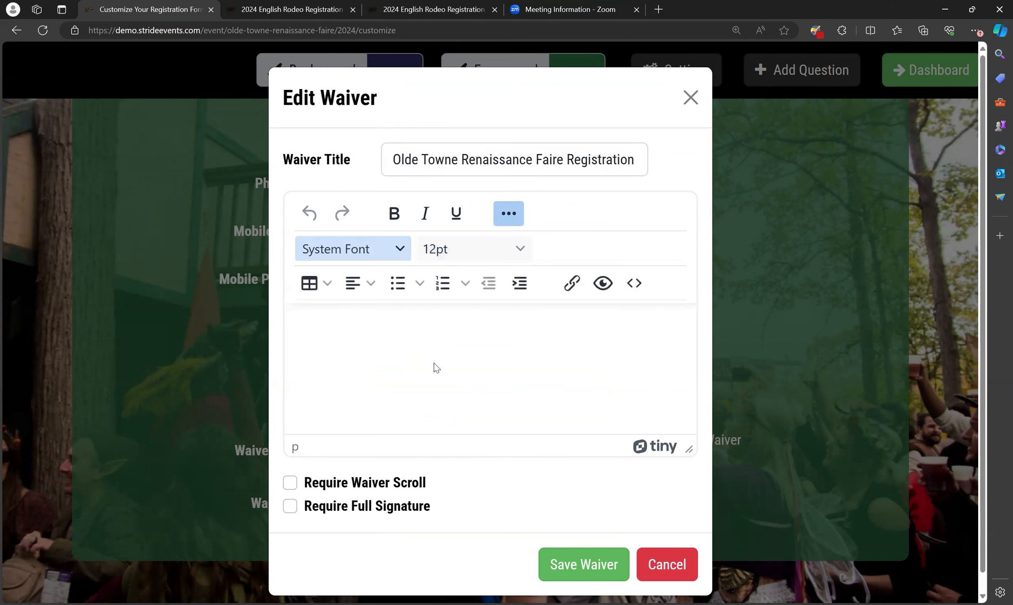
click(511, 212)
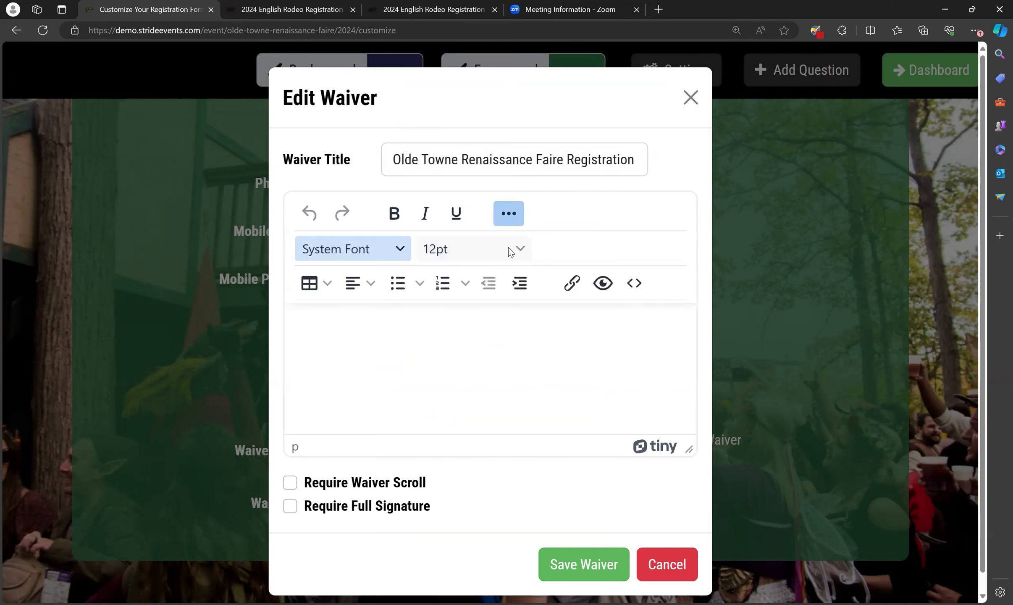
Require waiver scroll and full signature for the waiver, and switch both requirements off again.
click(290, 487)
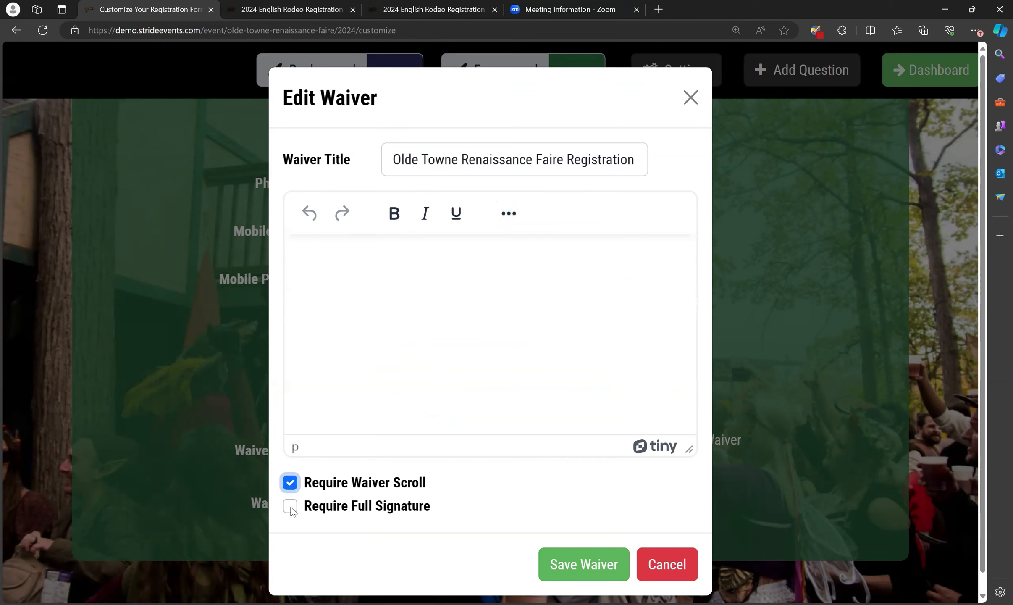
click(290, 511)
click(287, 507)
click(289, 483)
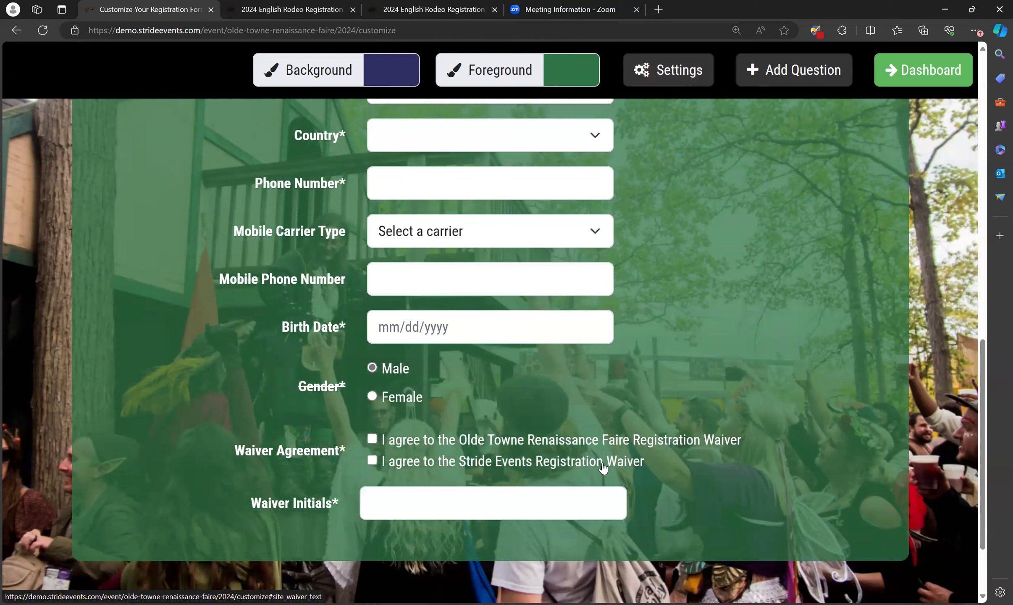
Expand the Stride Events Registration Waiver to read its text, and collapse it again.
click(604, 462)
scroll(603, 466, down, 7)
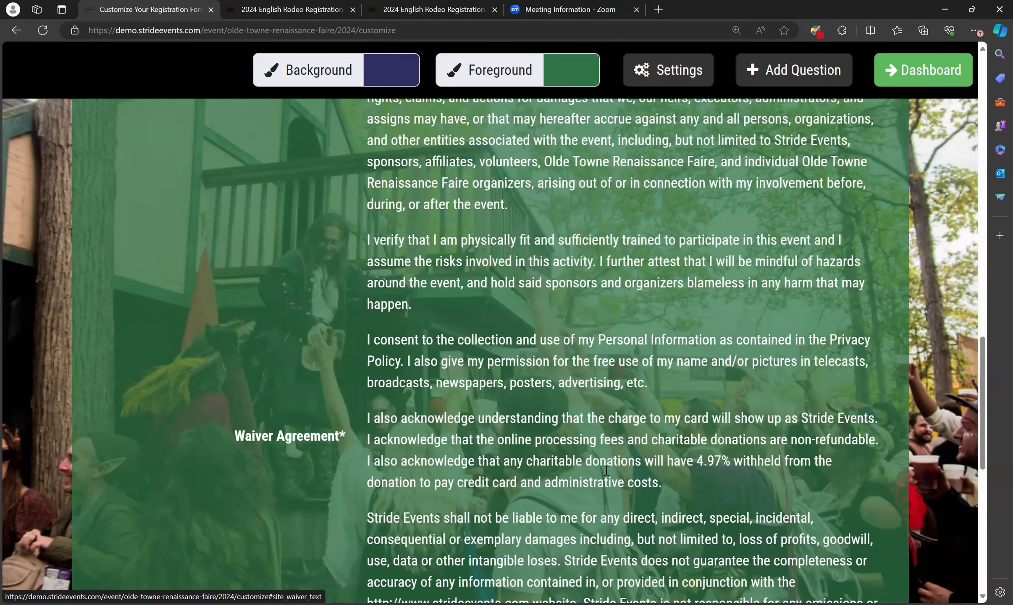
click(661, 520)
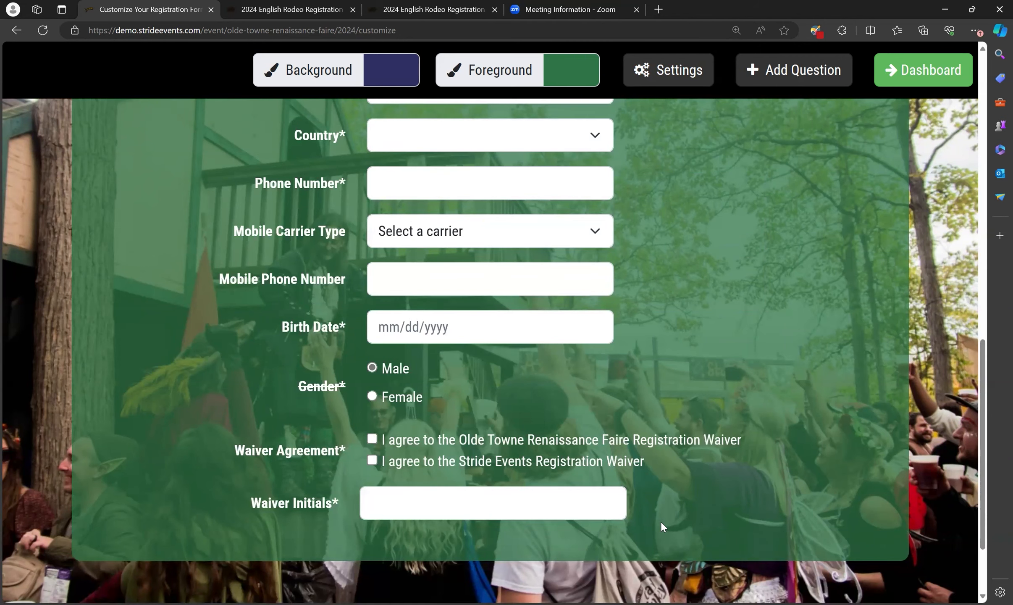
Start a custom question for the form and review the available multiple choice and free form text types.
scroll(697, 513, up, 10)
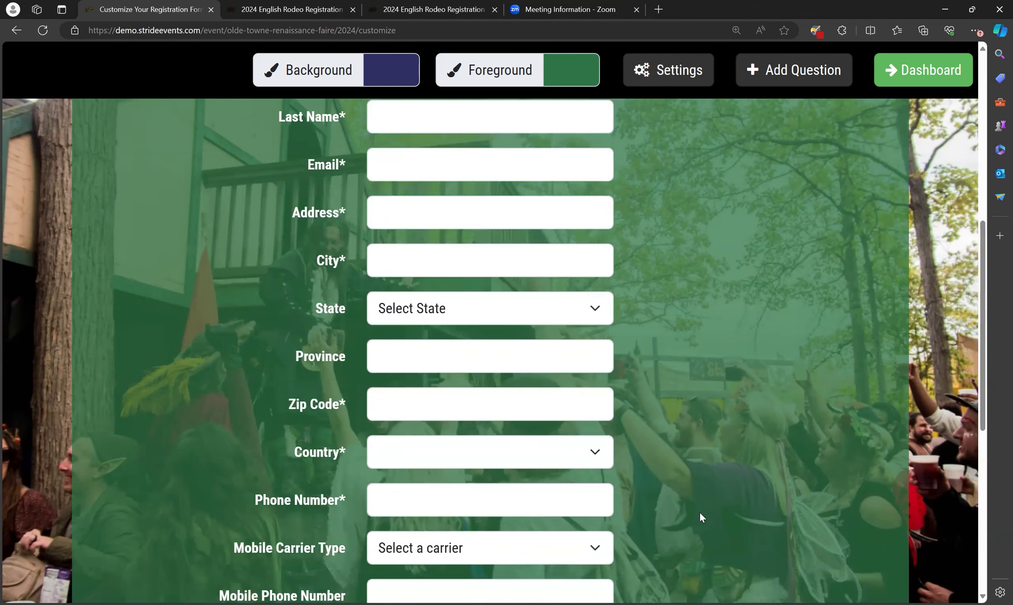
scroll(700, 511, up, 3)
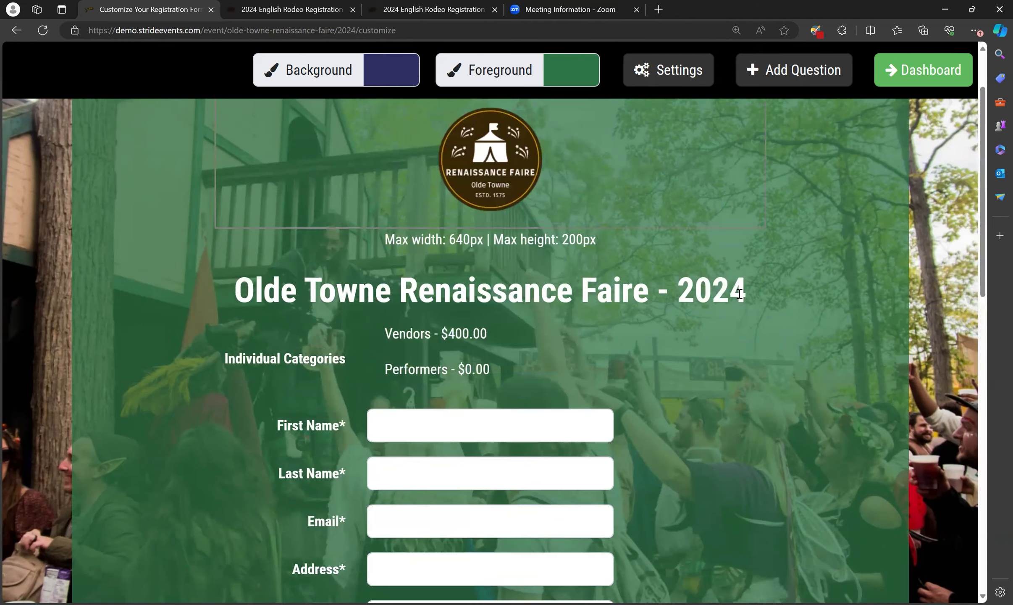
click(807, 70)
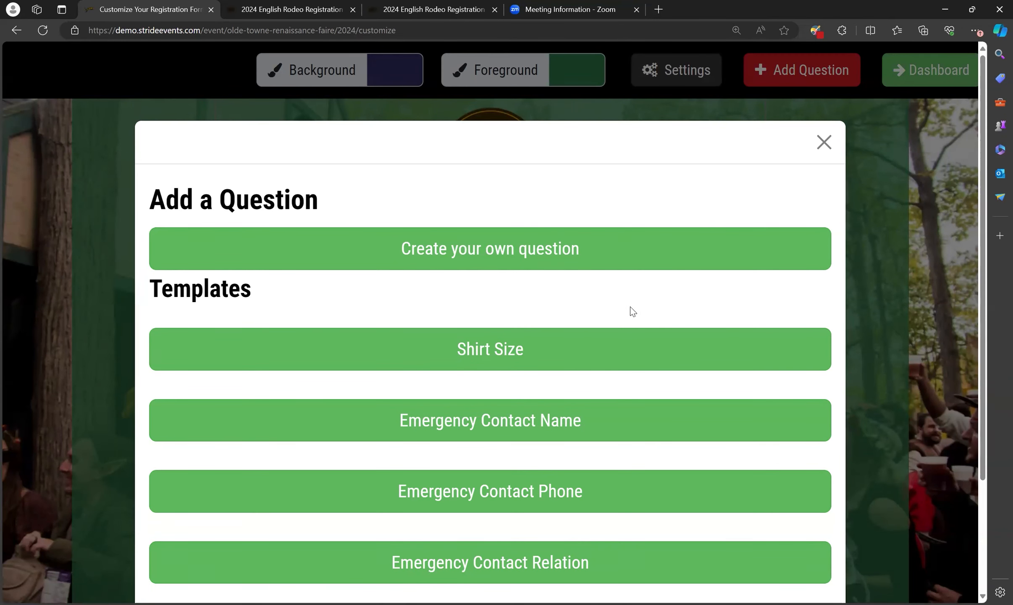
click(595, 260)
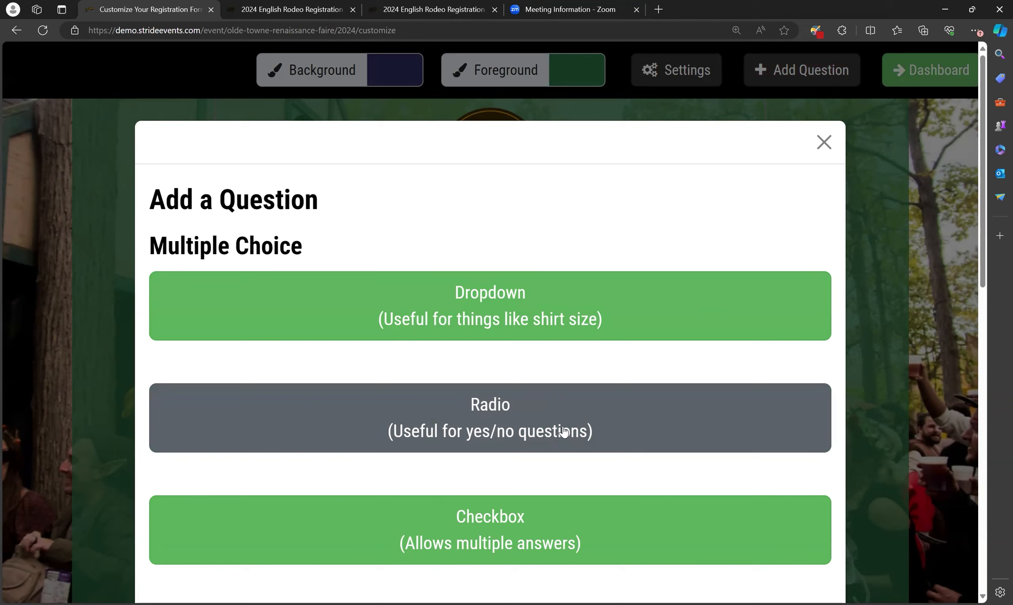
scroll(668, 373, down, 4)
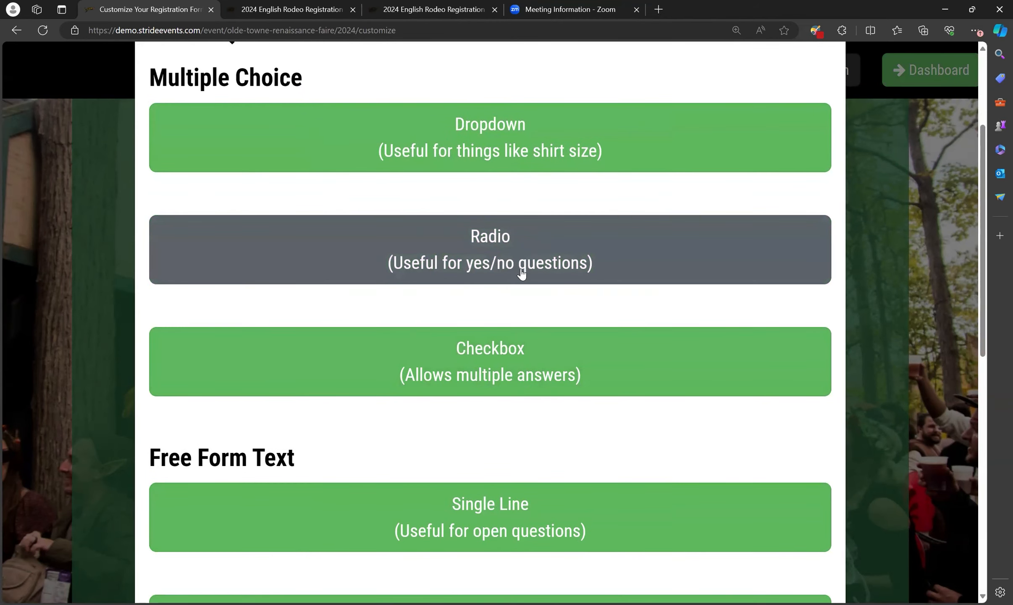
scroll(432, 304, down, 2)
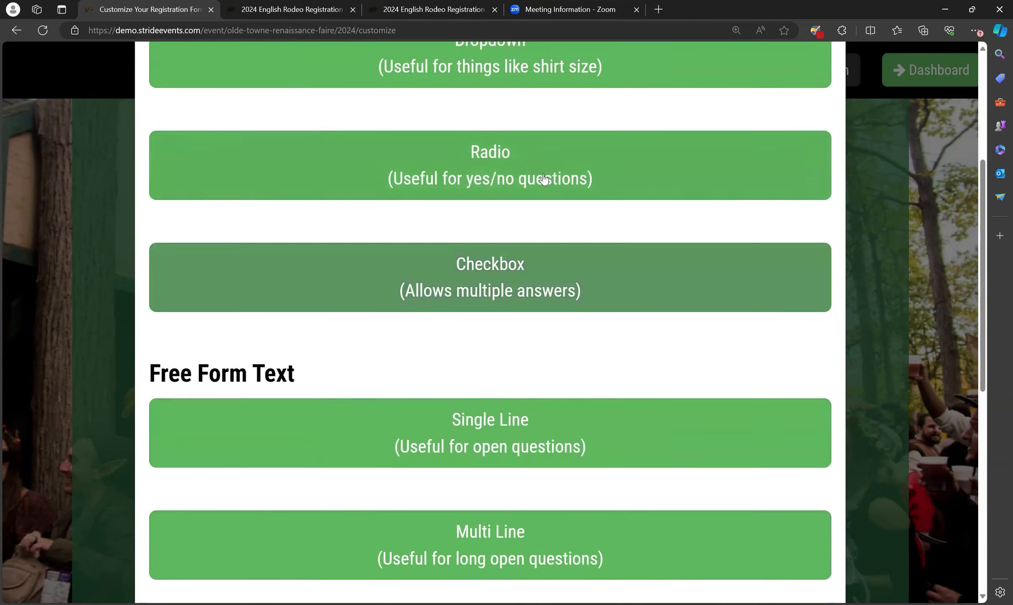
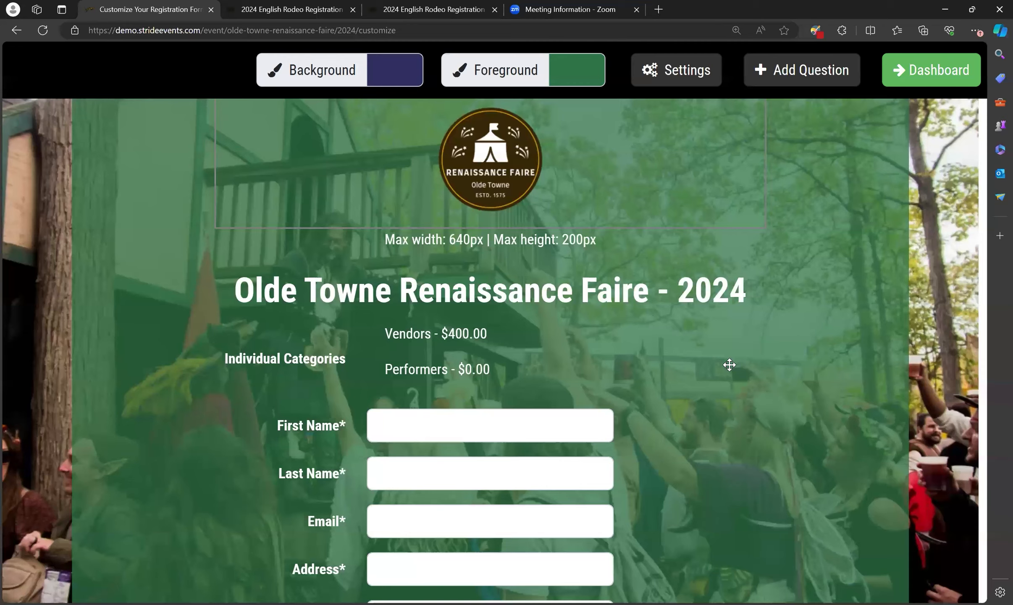
Review the settings of the insurance upload question and close them without changes.
scroll(727, 374, down, 3)
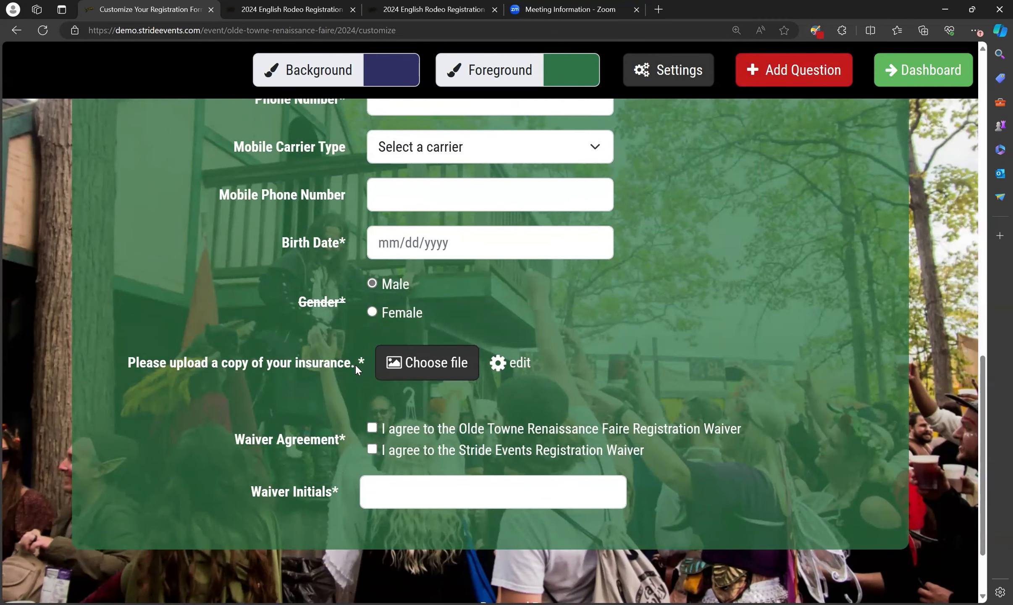
click(507, 368)
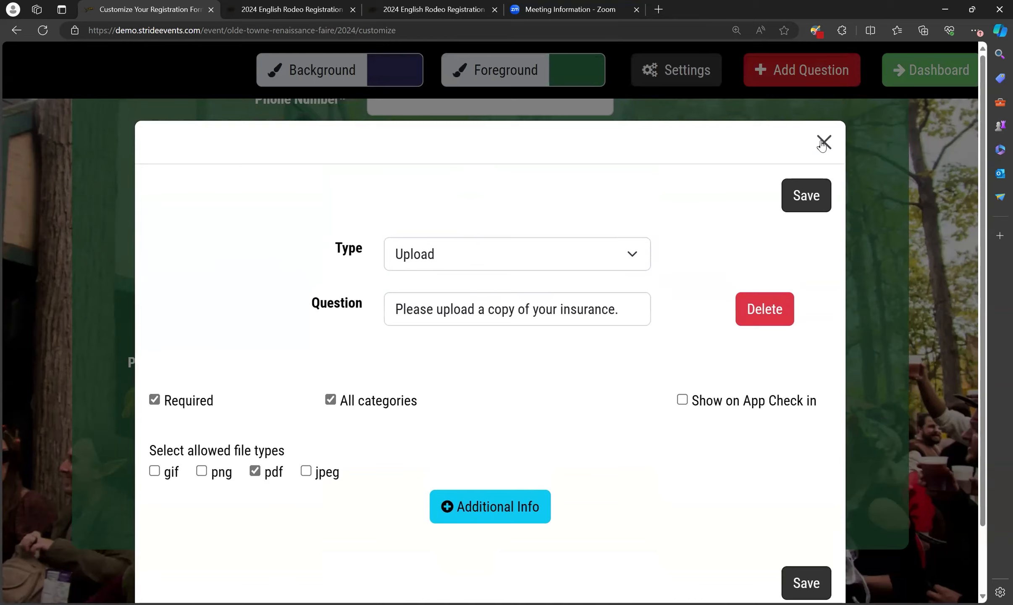
click(823, 143)
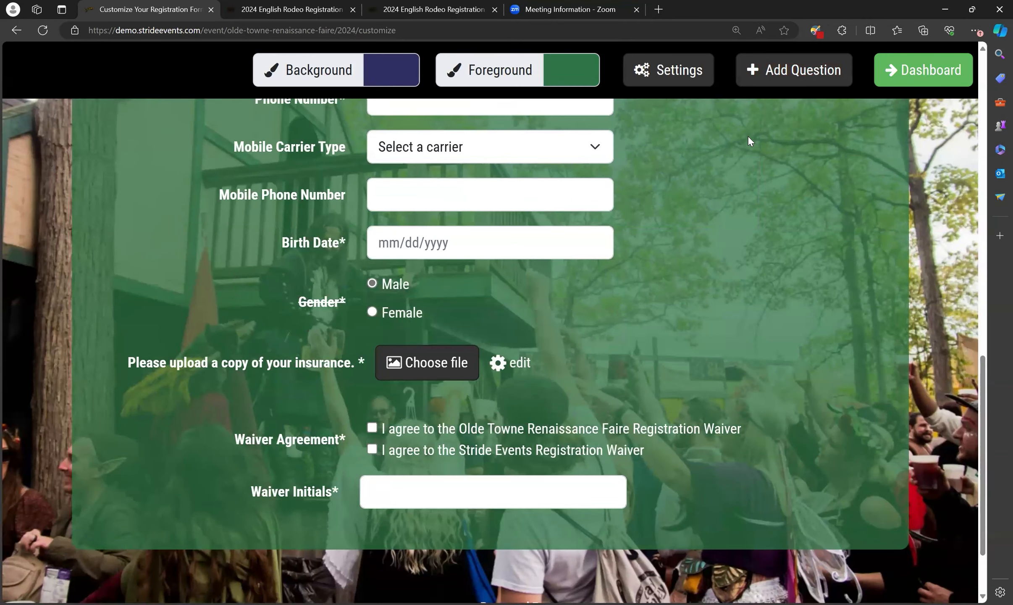
Create a Shirt Size question from the template with adult sizes that are not gender specific.
click(784, 79)
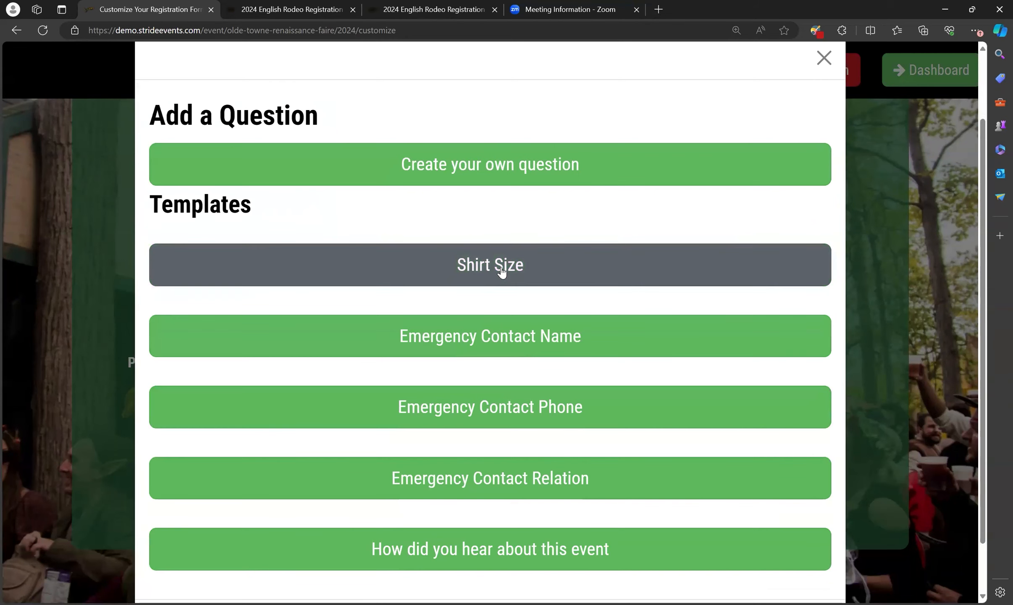
click(502, 271)
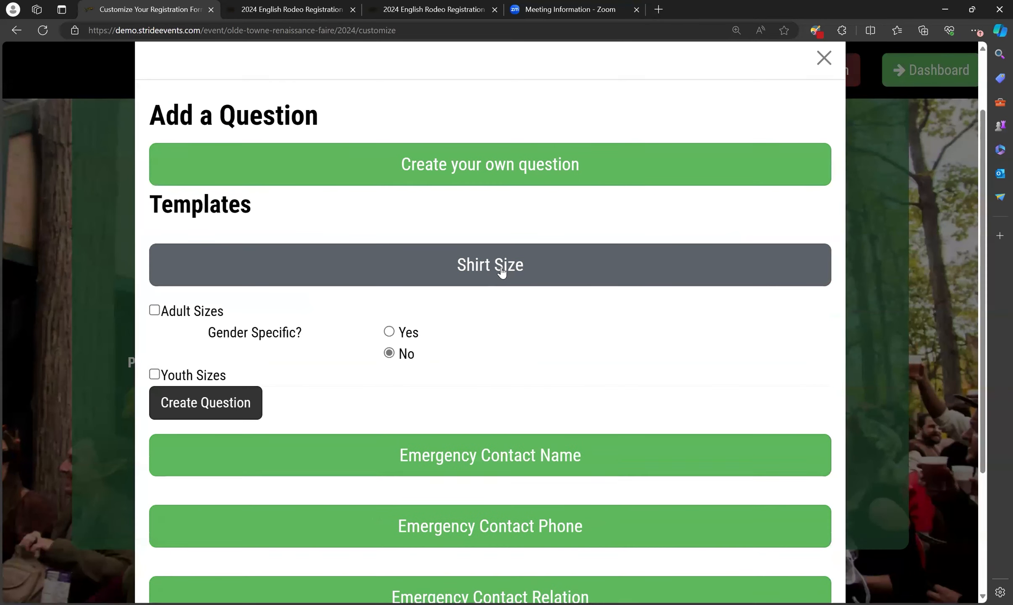
click(155, 310)
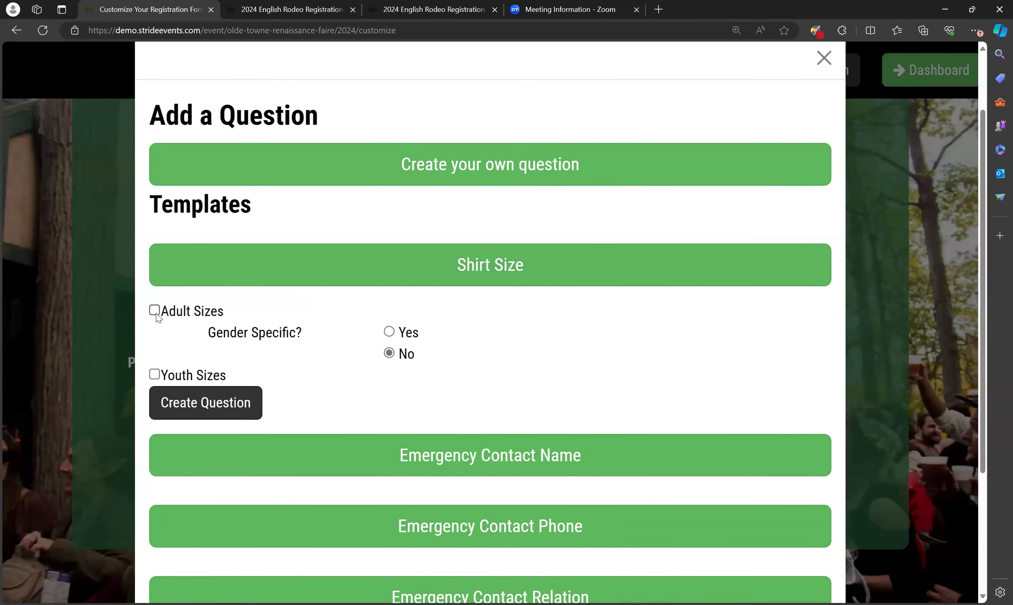
click(220, 399)
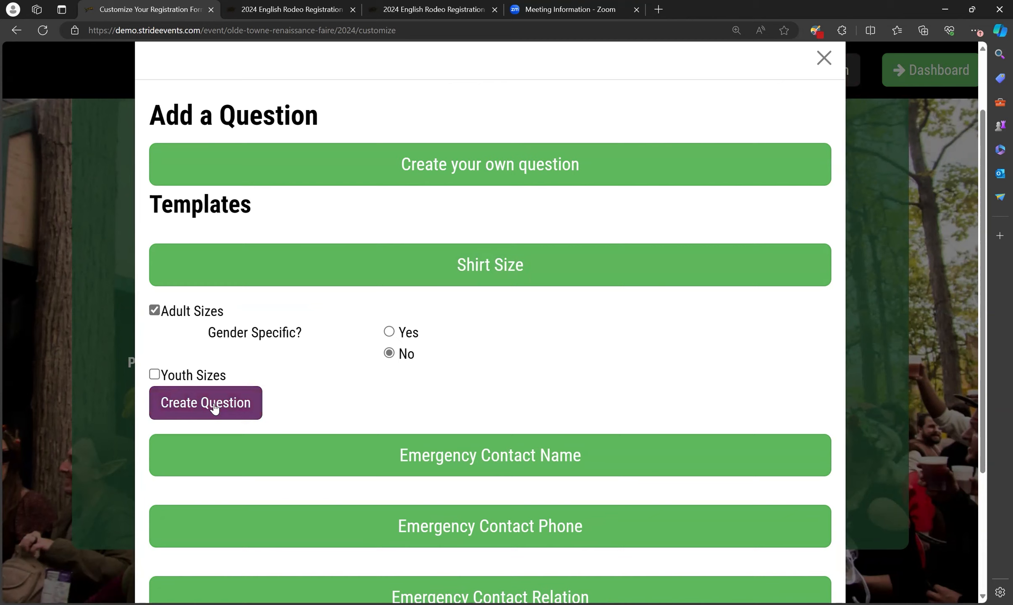
Add an XX-Small option to the Shirt Size question and move it above X-Small.
scroll(579, 335, down, 2)
middle_click(578, 326)
scroll(533, 314, down, 2)
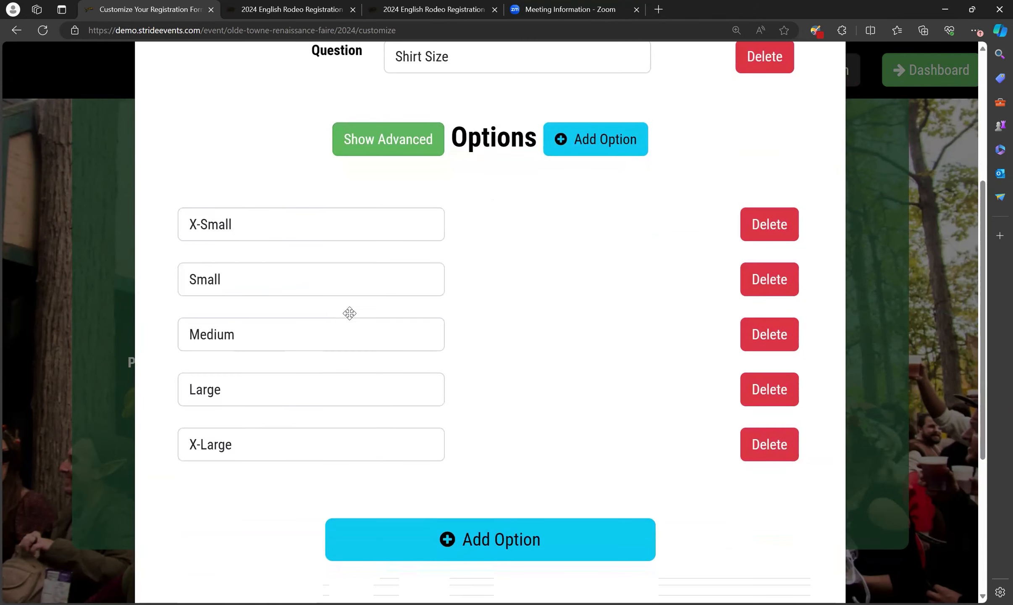
click(603, 148)
click(305, 511)
text(X)
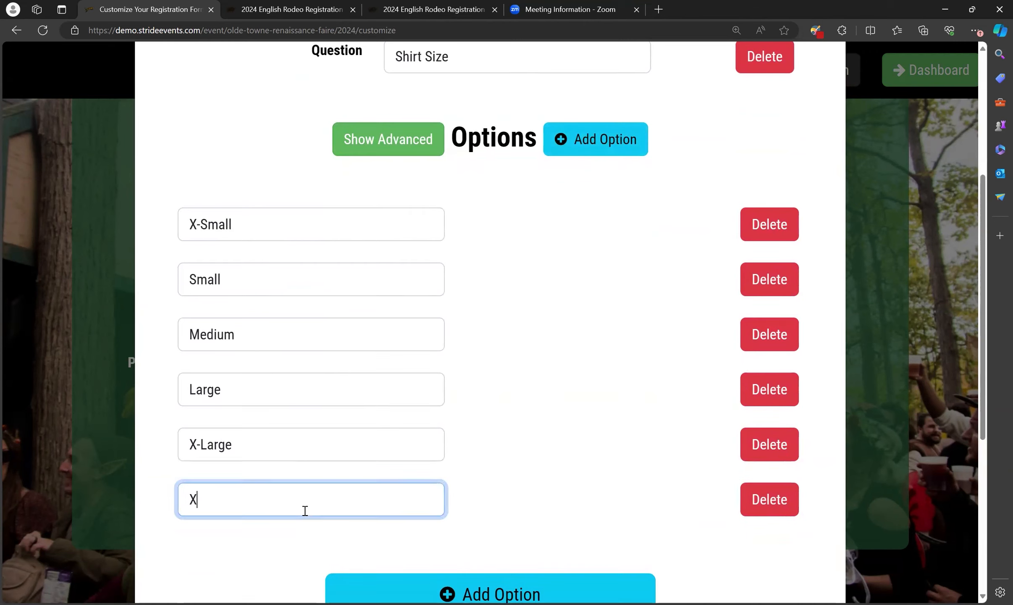
text(X-Small)
click(495, 545)
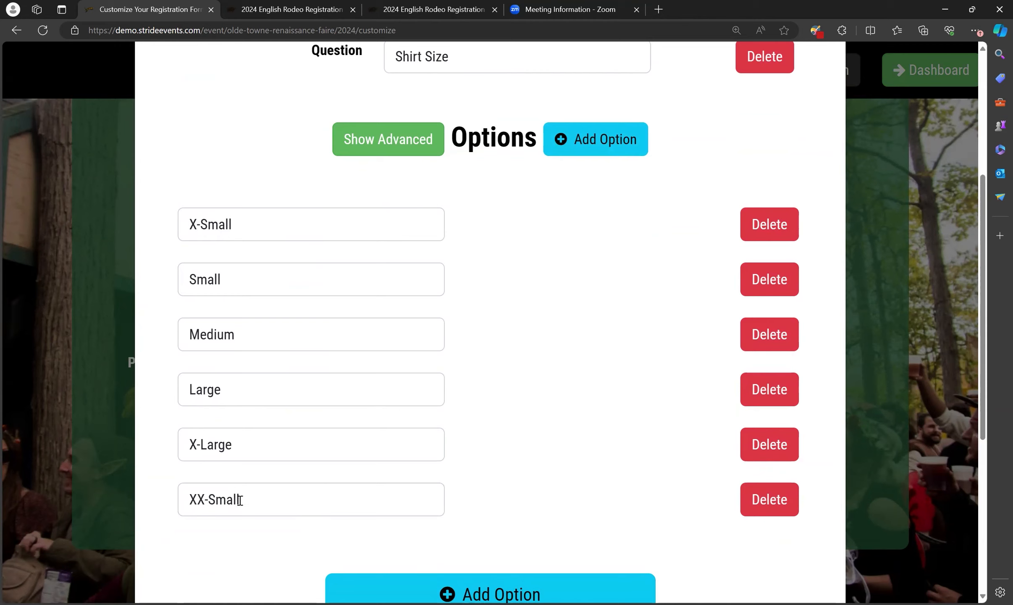
drag(464, 502, 455, 215)
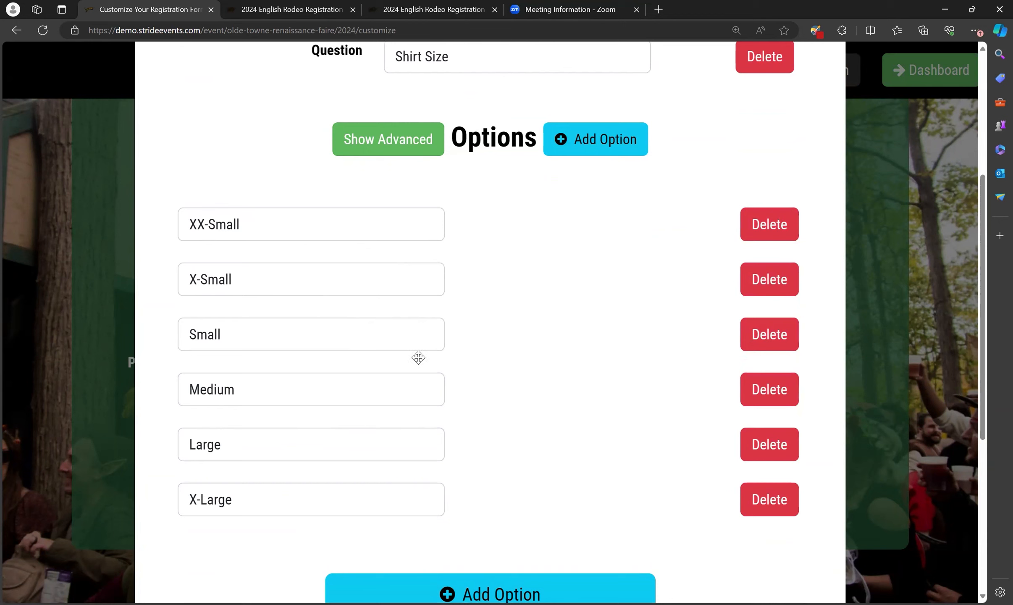
Show the advanced option settings and give XX-Small a price of $25.00, a limit of 30 and a visible remaining count.
click(408, 145)
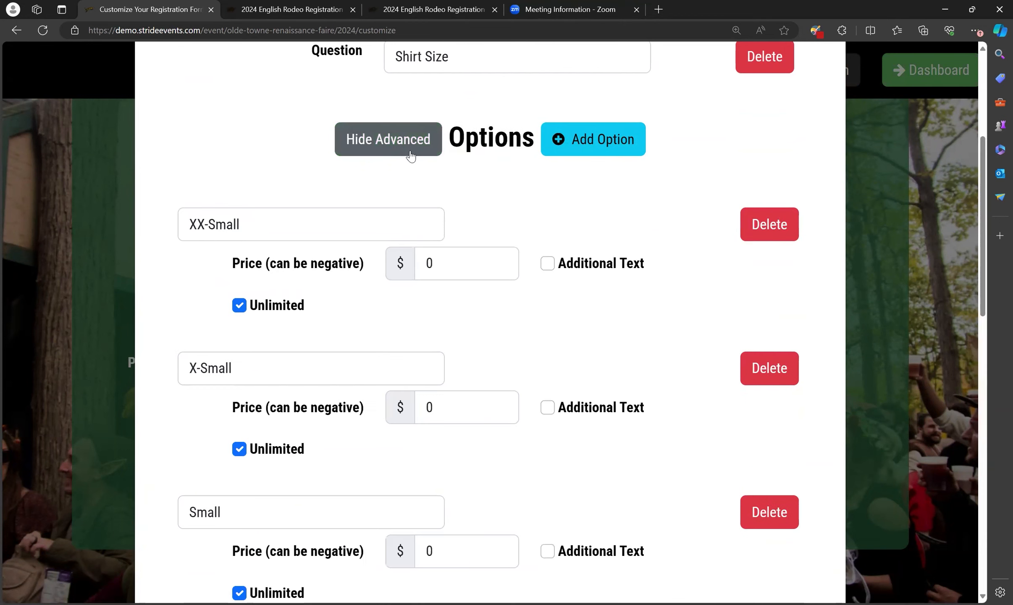
double_click(433, 263)
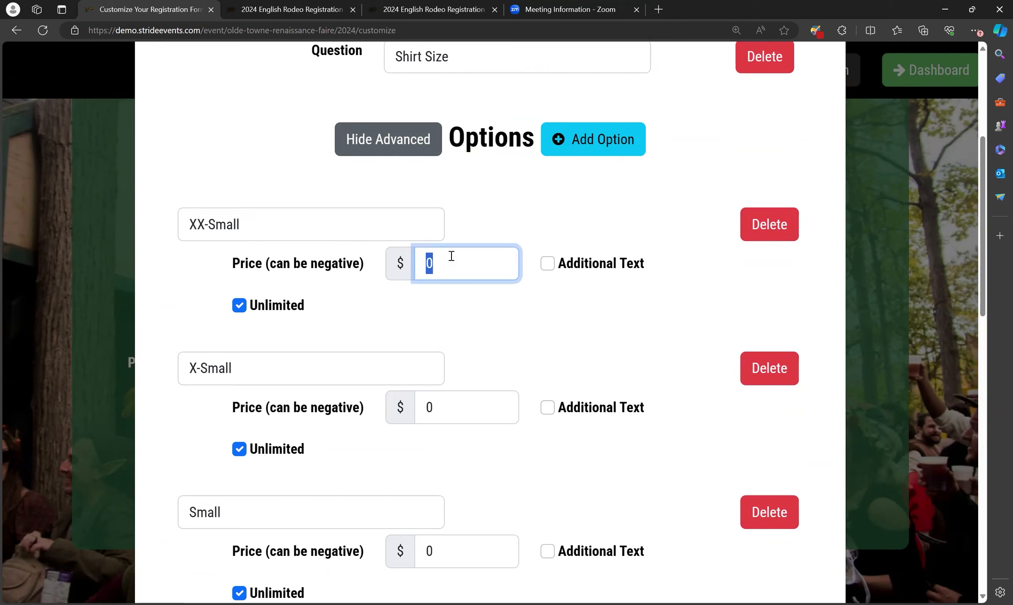
text($25.00)
click(239, 306)
click(474, 318)
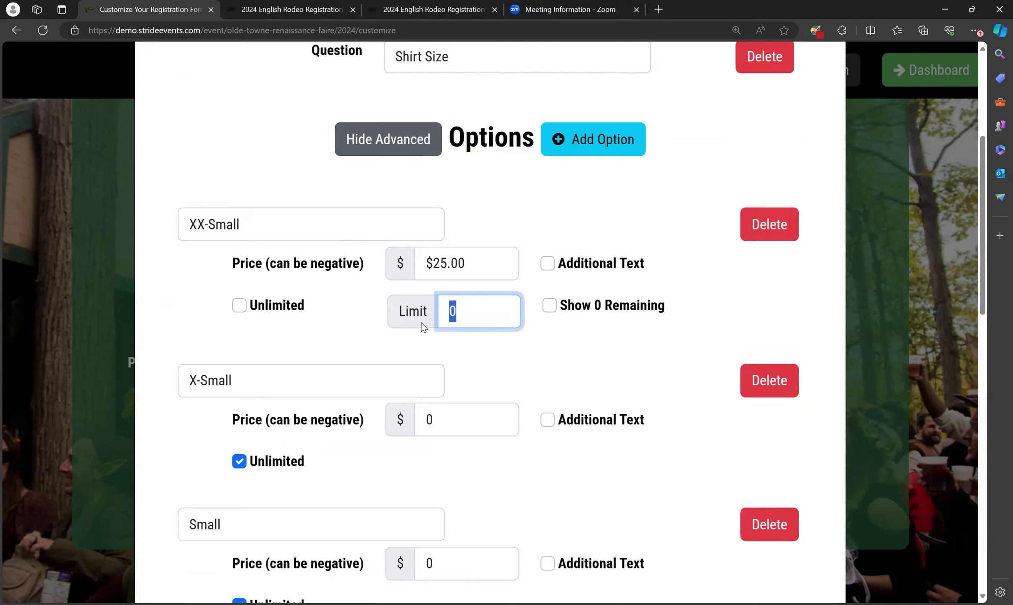
text(30)
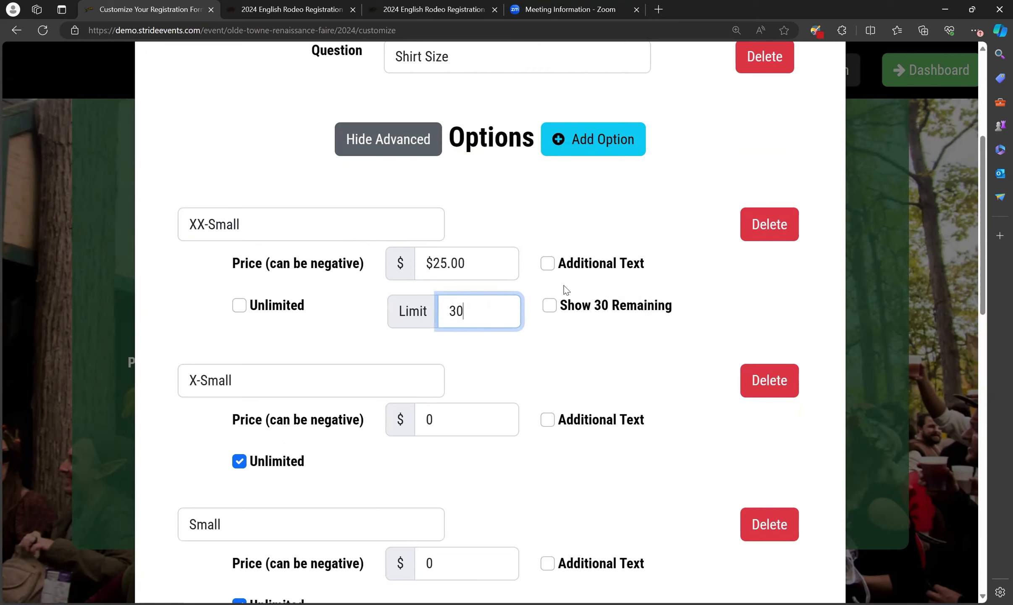
click(549, 305)
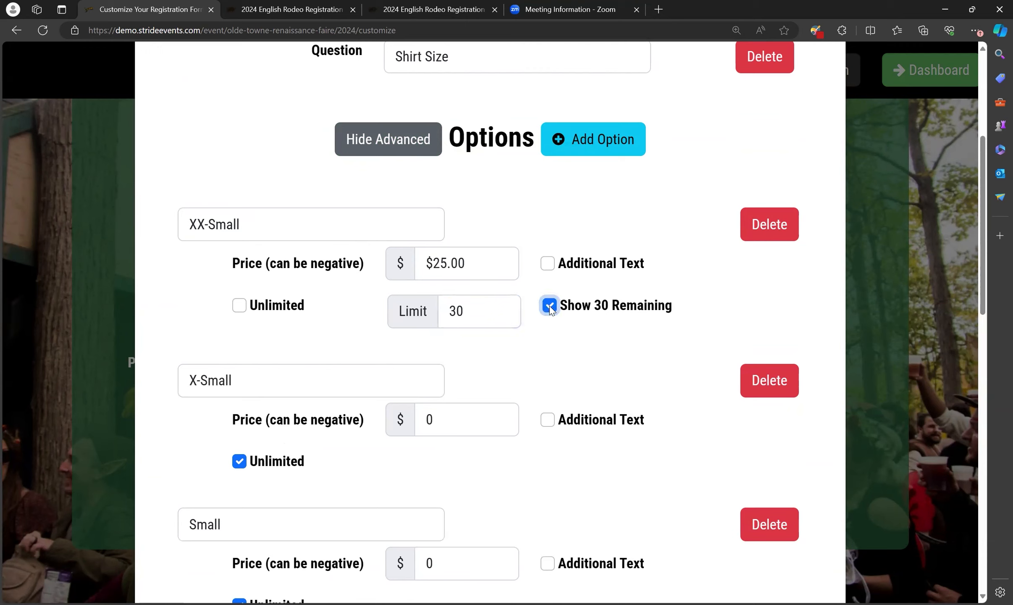
Make the X-Small option limited, with a price of $20 and a limit of 0.
click(238, 462)
click(459, 421)
text($20)
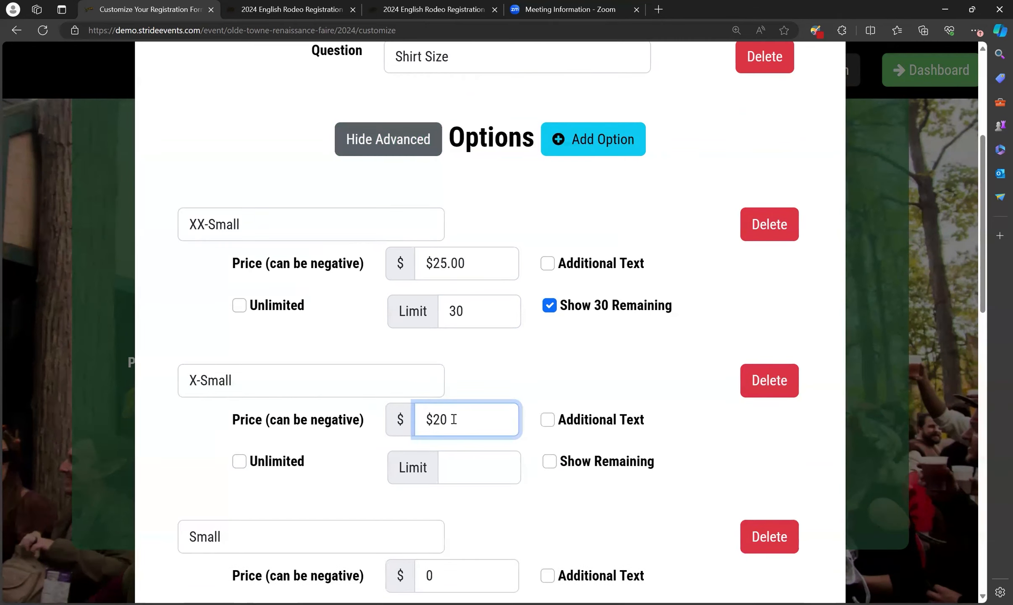
click(460, 467)
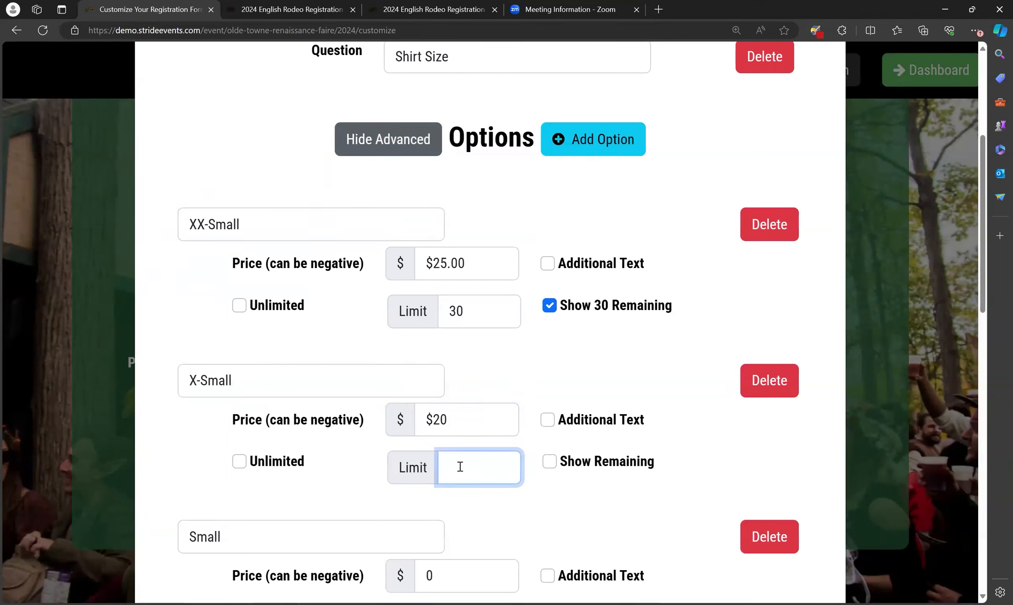
text(0)
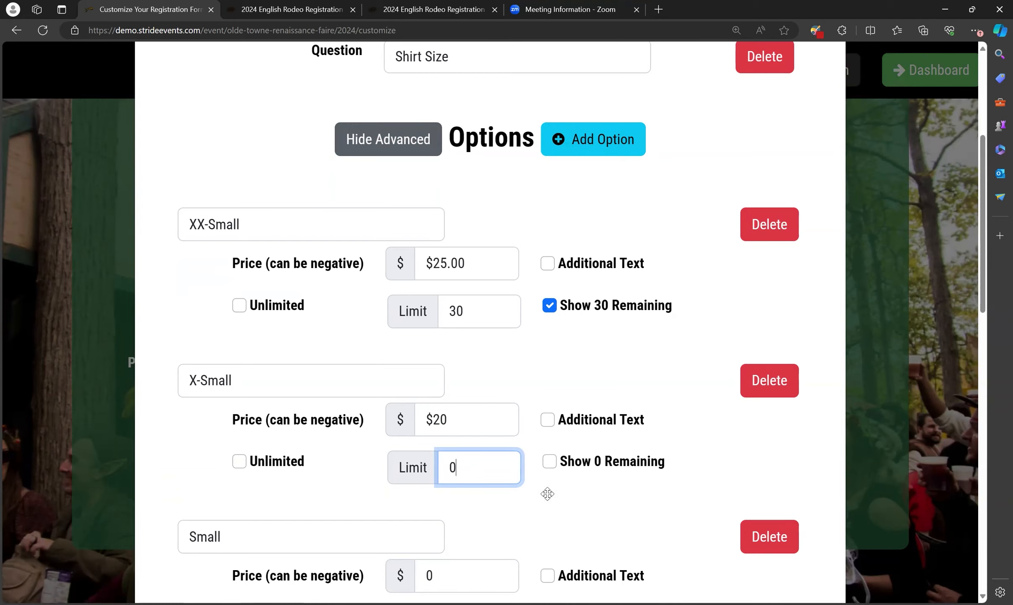
Show the remaining count for X-Small, and give Small a limit of 13, a visible remaining count and a price of $20.
scroll(547, 489, down, 4)
click(549, 292)
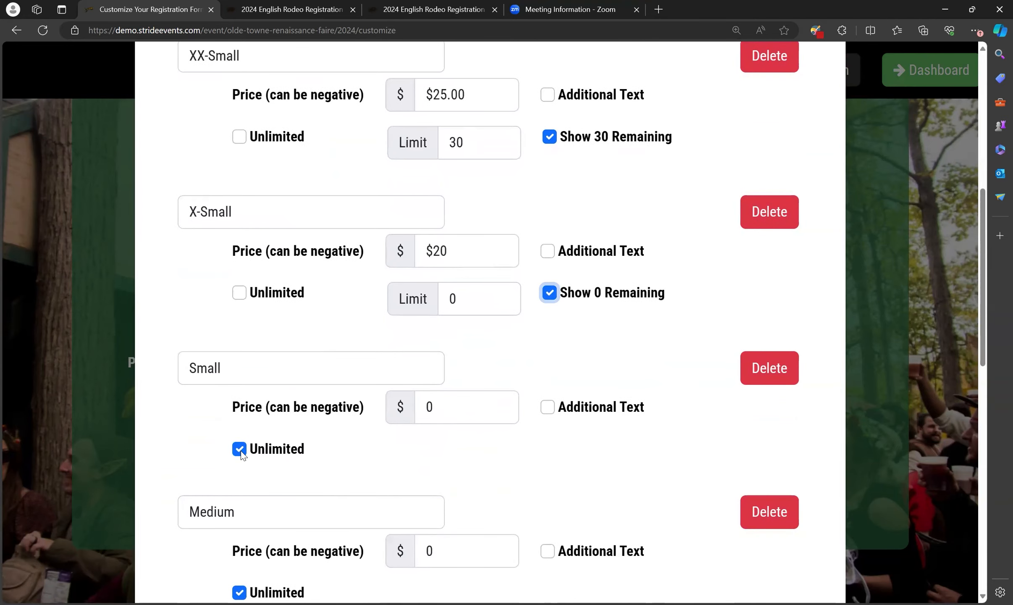
click(239, 449)
click(486, 462)
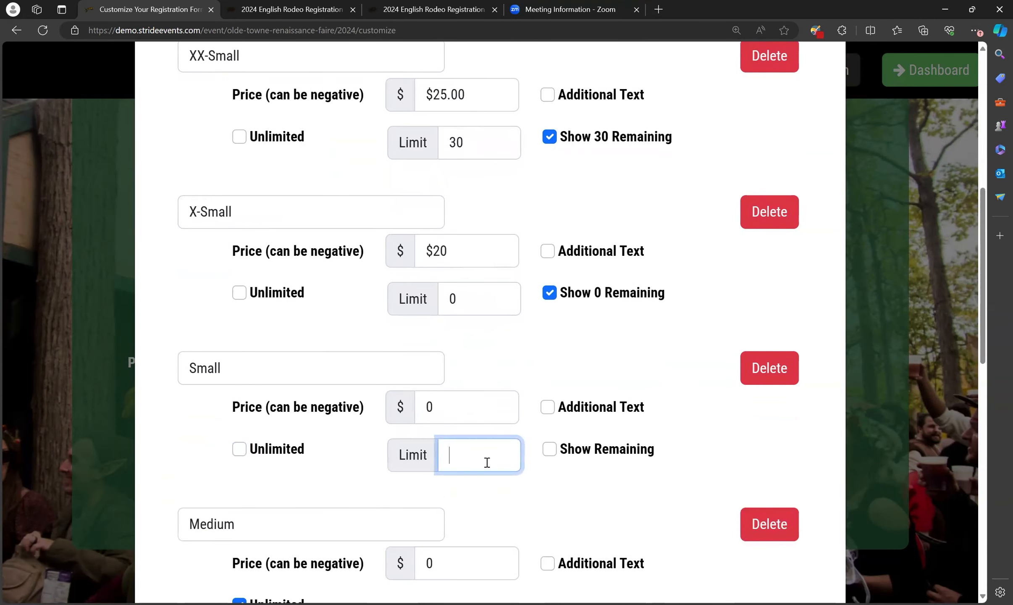
text(13)
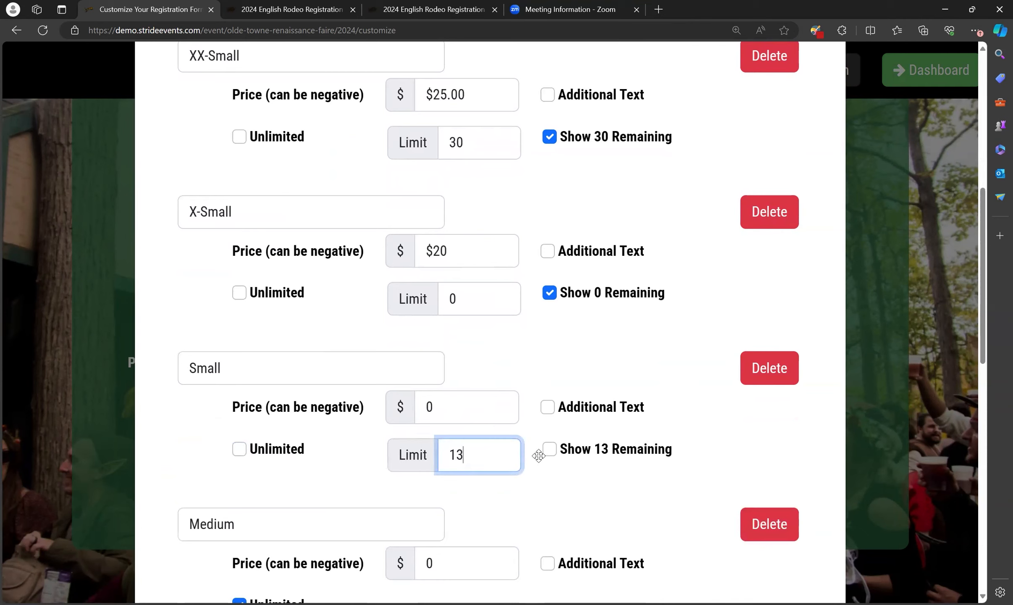
click(549, 449)
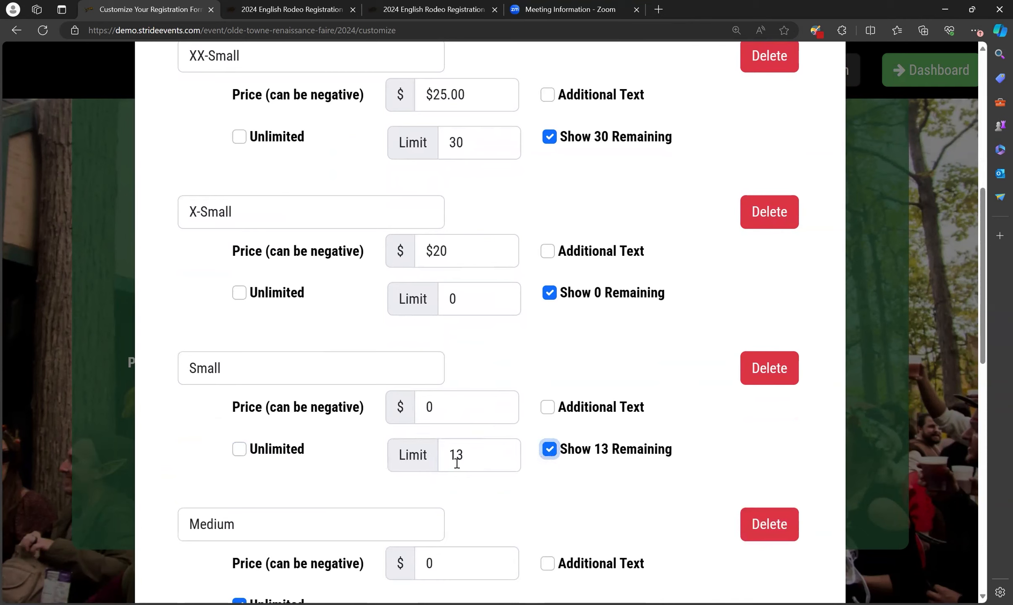
double_click(461, 397)
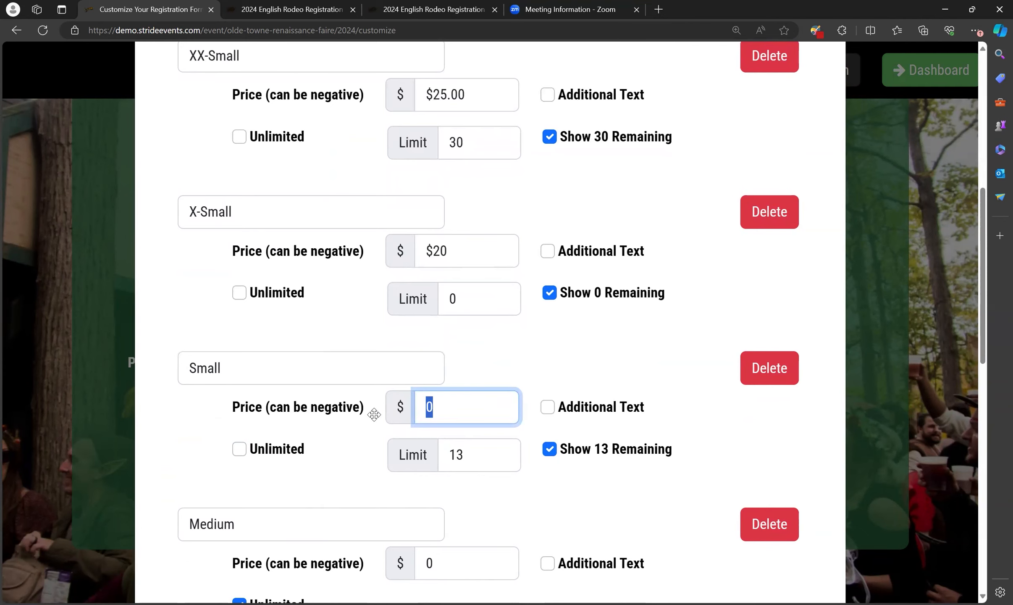
text($20)
Make the Medium option limited, with a limit of 0 and a price of $25.
scroll(364, 429, down, 5)
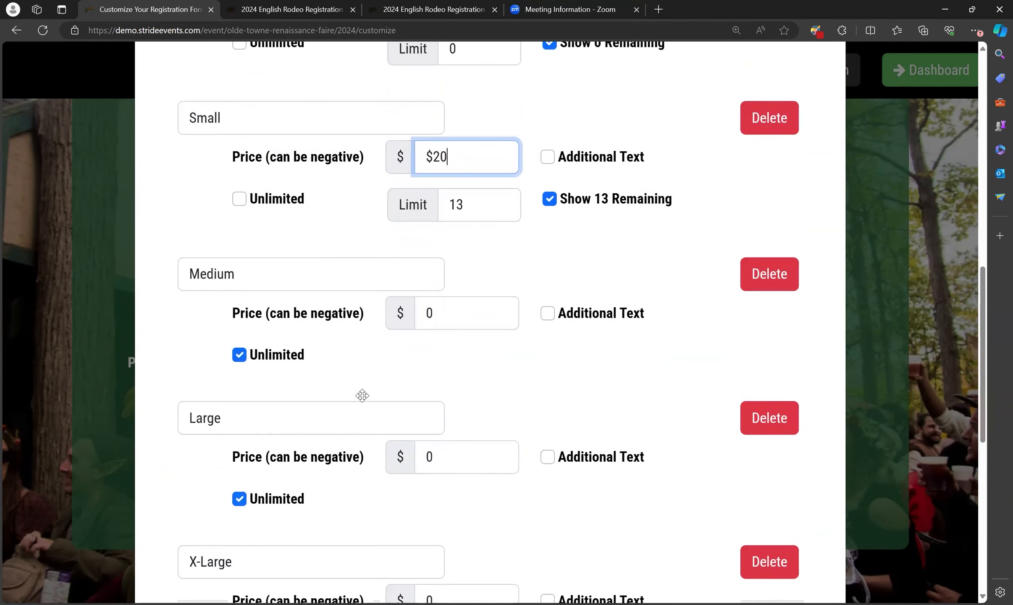
click(239, 352)
click(474, 362)
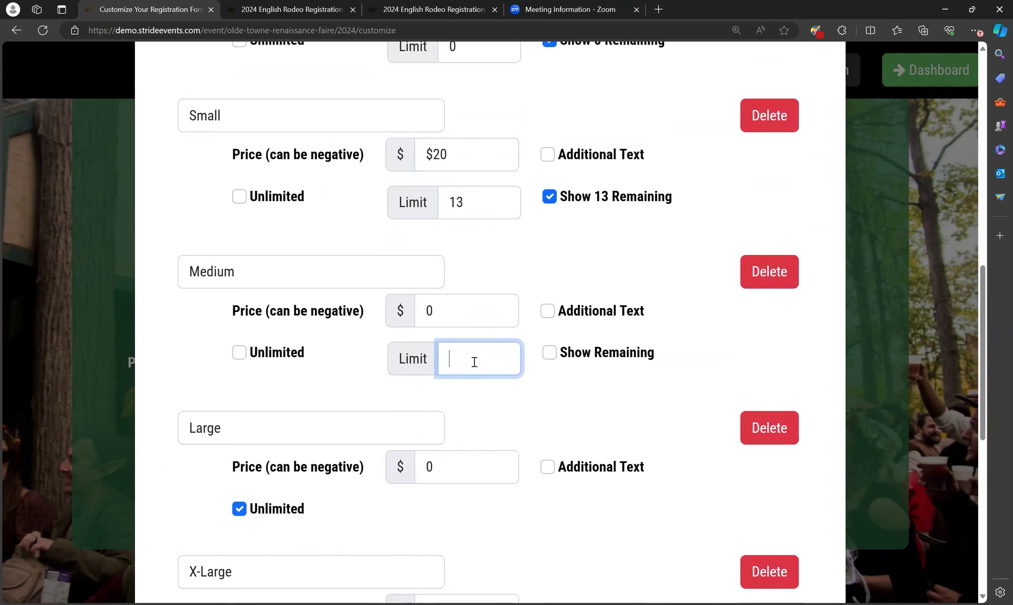
text(0)
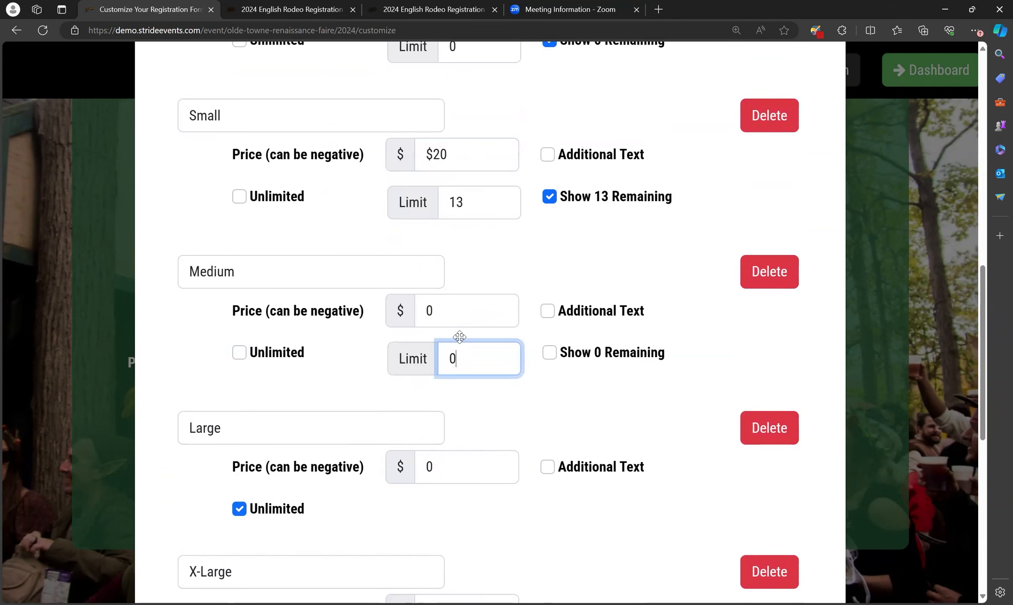
double_click(448, 311)
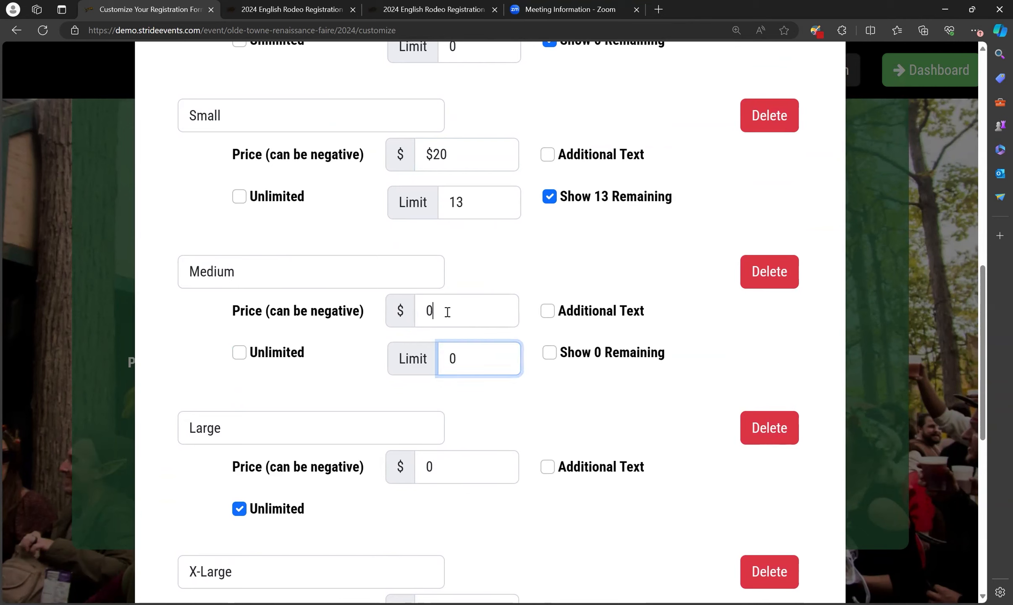
text($25)
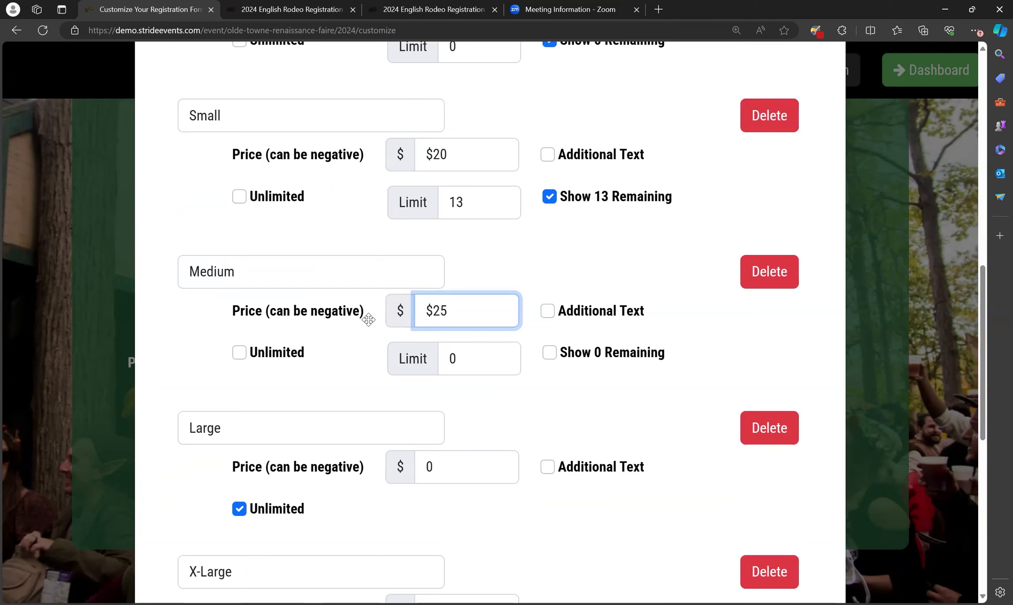
click(179, 338)
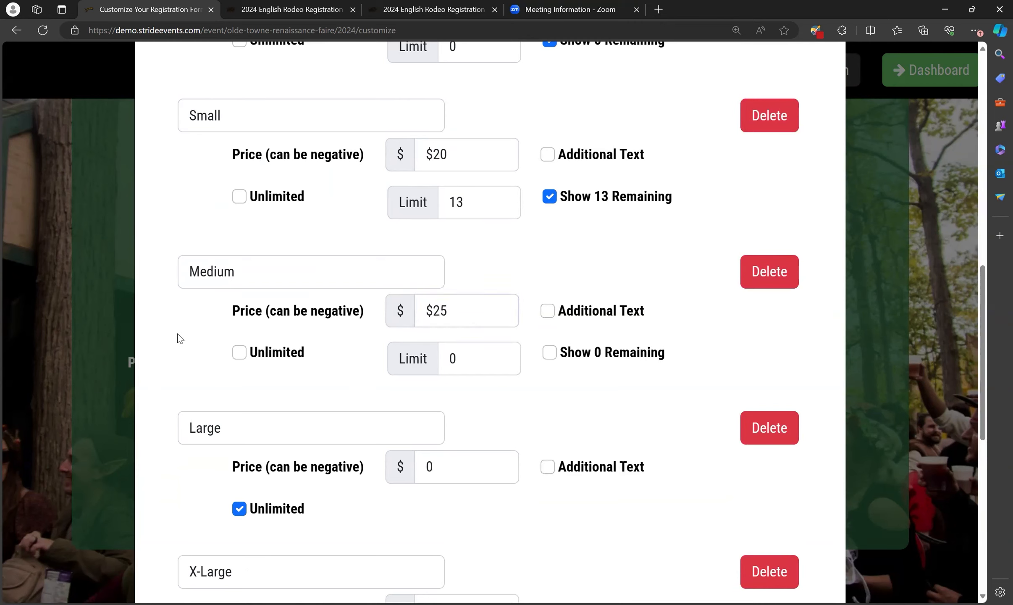
Add additional info to the Shirt Size question with anchor text "Sizing" and content "Run big.", and try to save it.
scroll(180, 338, up, 8)
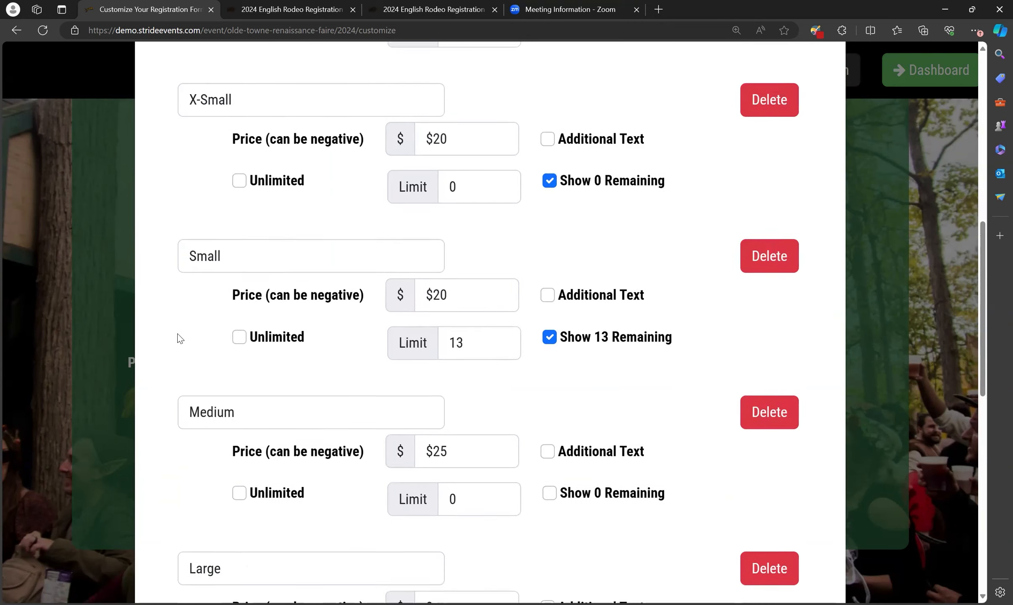
middle_click(199, 339)
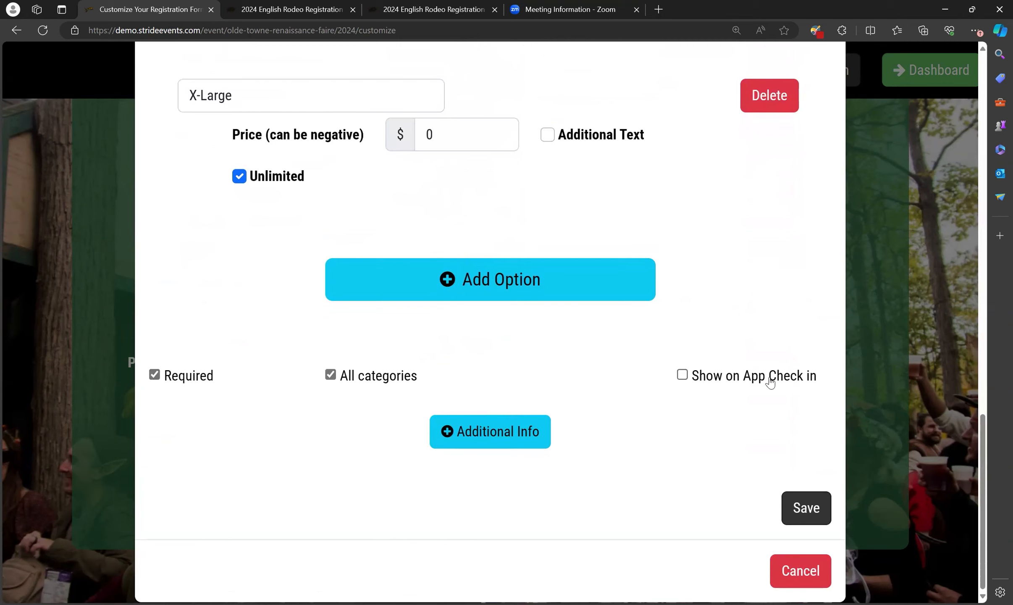
click(528, 443)
scroll(527, 441, down, 4)
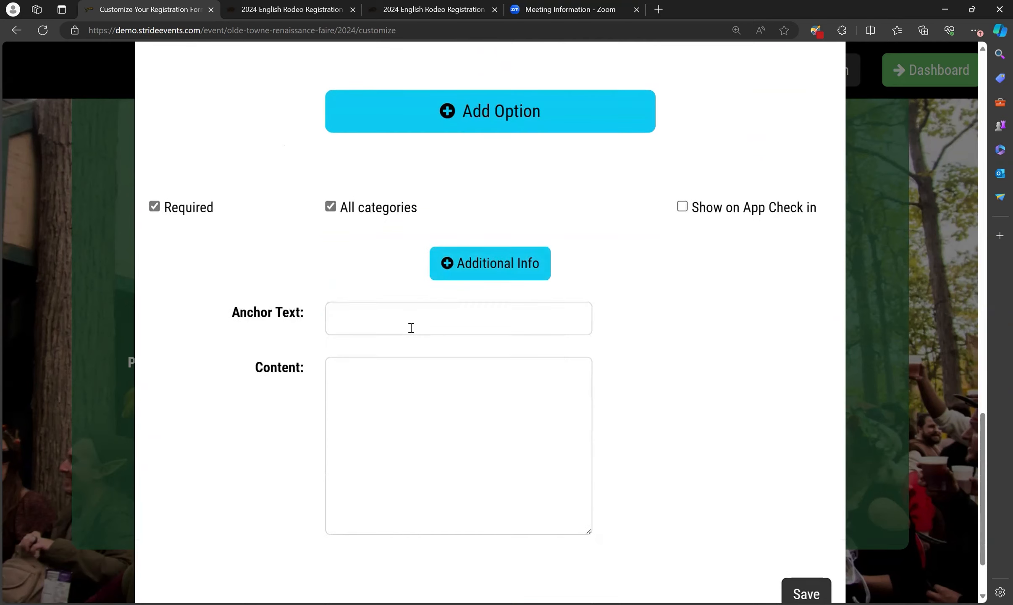
click(411, 328)
text(Sin)
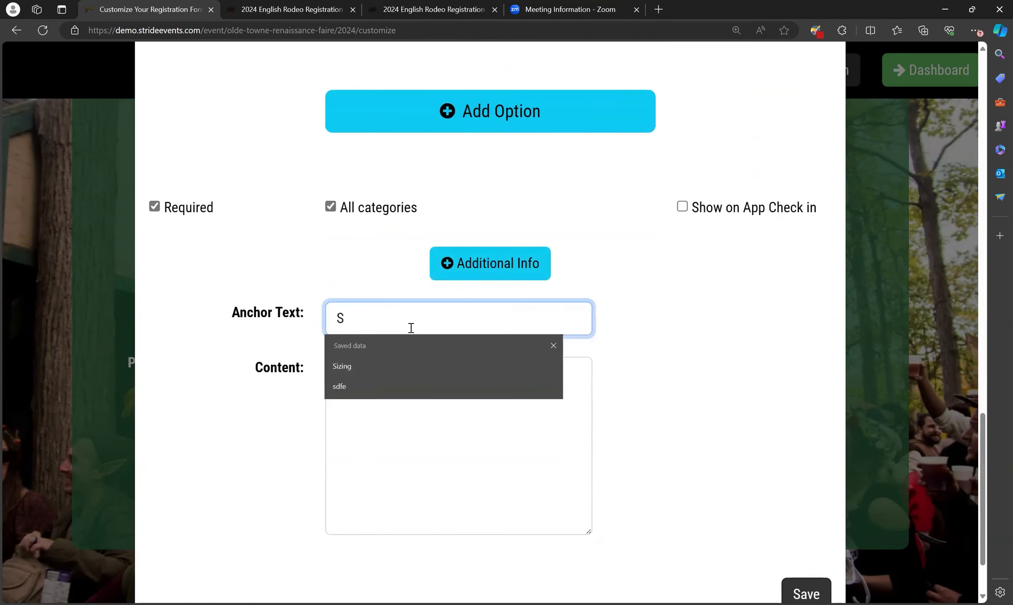
key(BackSpace)
text(zing)
key(Tab)
text(Run big.)
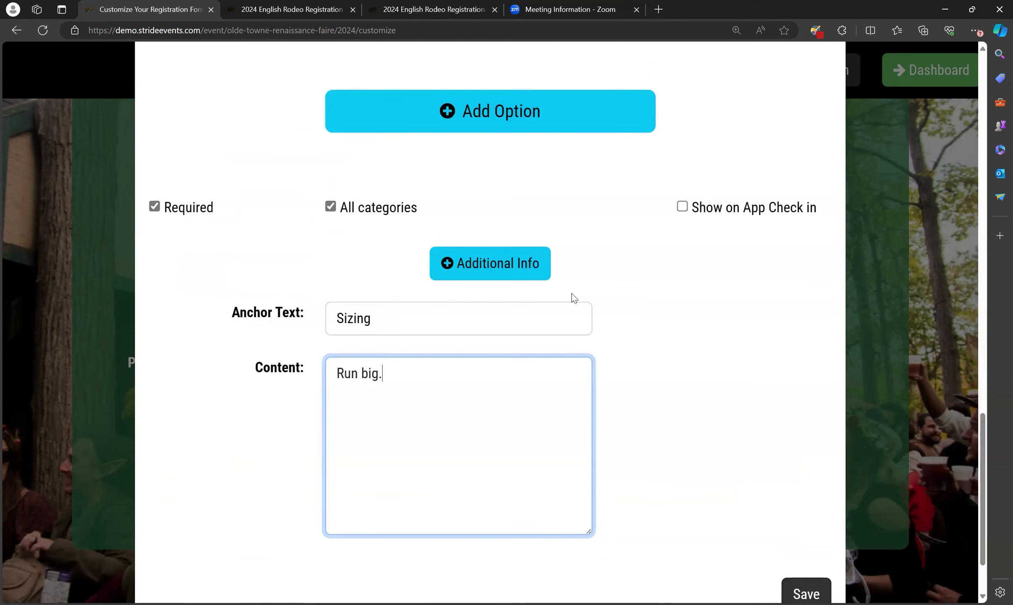
scroll(630, 303, down, 2)
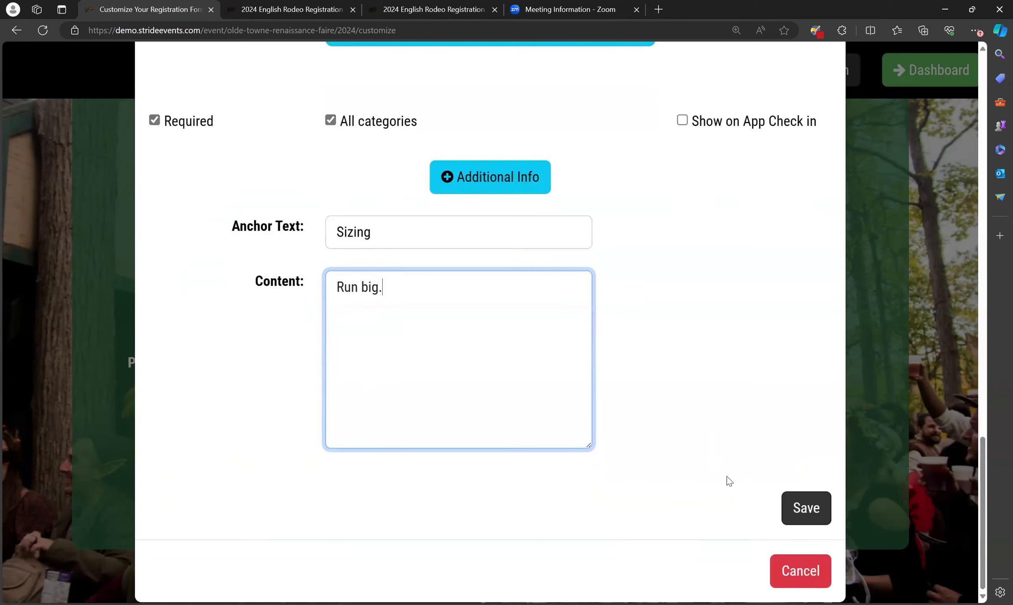
click(805, 507)
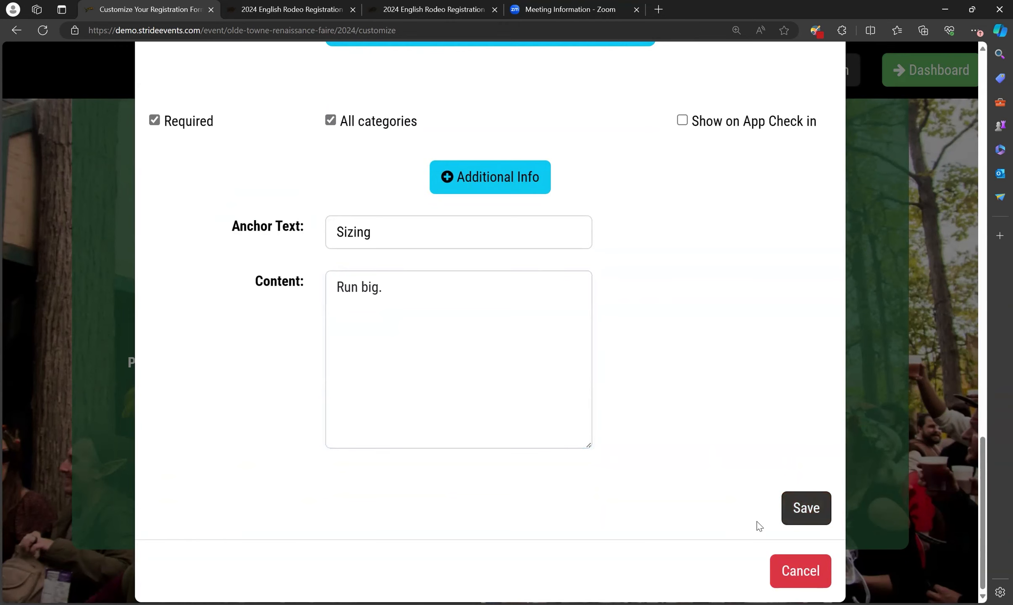
Remove the dollar signs from the XX-Small and X-Small prices so they read 25.00 and 20.
scroll(667, 476, up, 20)
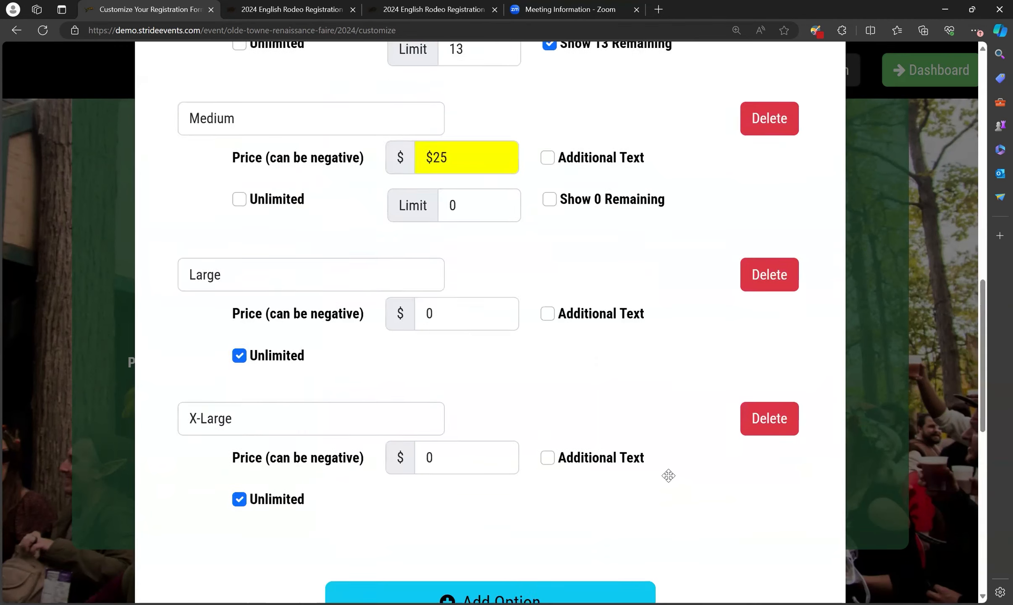
scroll(669, 475, up, 8)
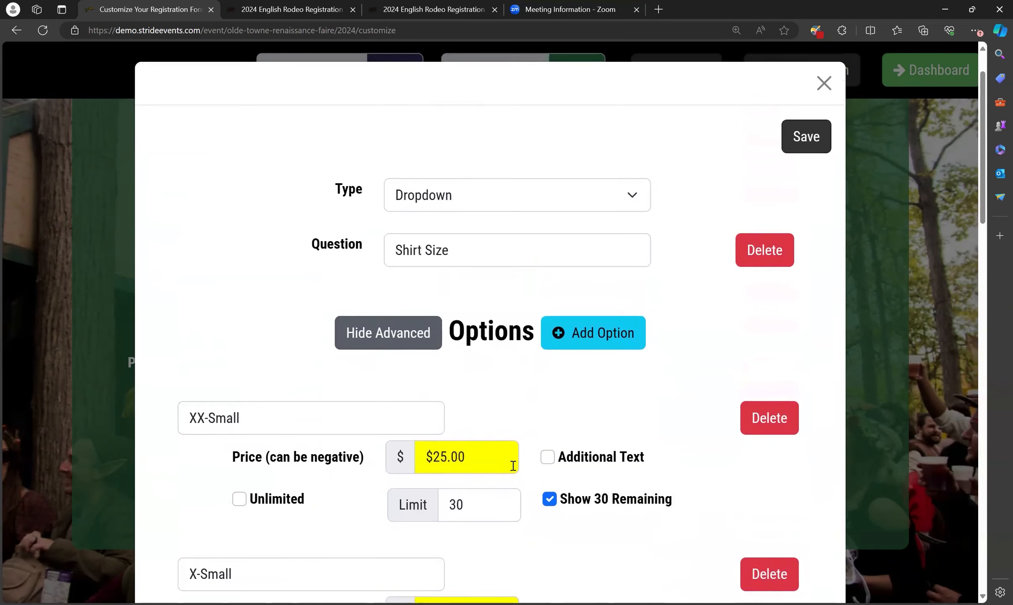
scroll(490, 353, down, 4)
click(433, 291)
click(432, 291)
key(BackSpace)
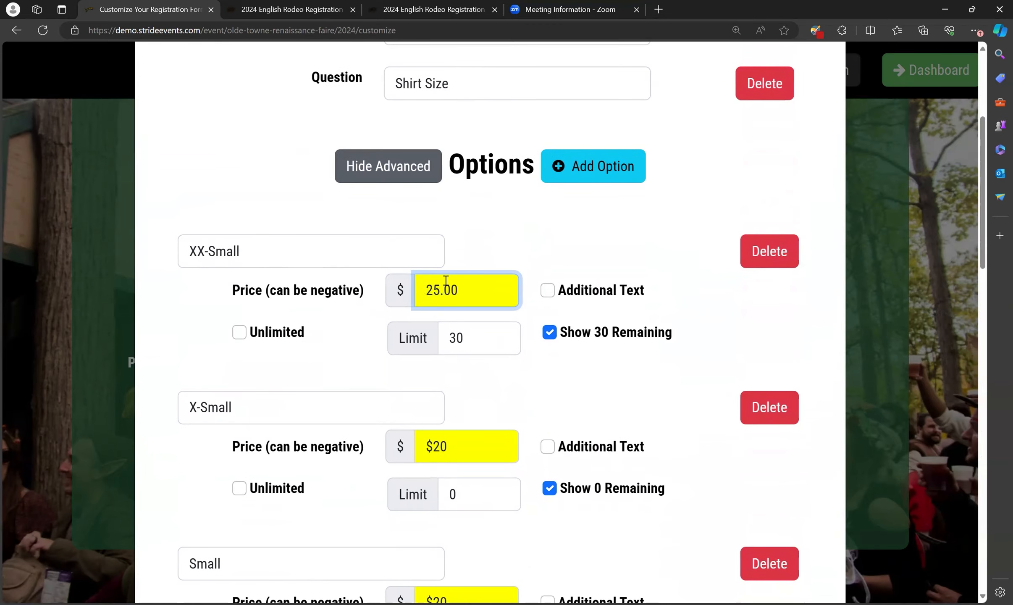
click(432, 448)
key(BackSpace)
drag(467, 289, 445, 294)
Remove the dollar signs from the Small and Medium prices so they read 20 and 25, and save the question.
scroll(507, 482, down, 6)
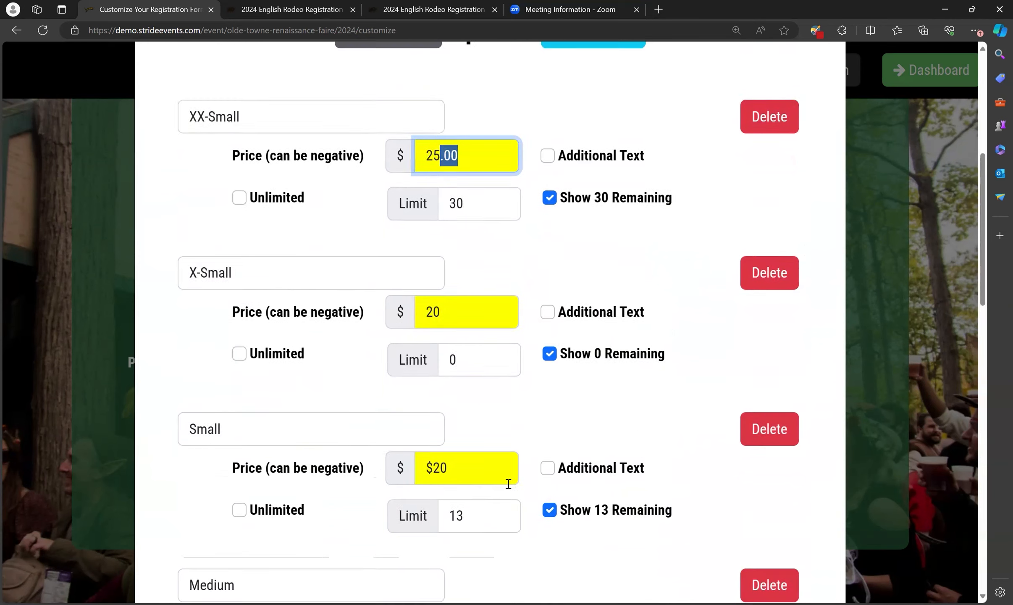
click(435, 272)
key(BackSpace)
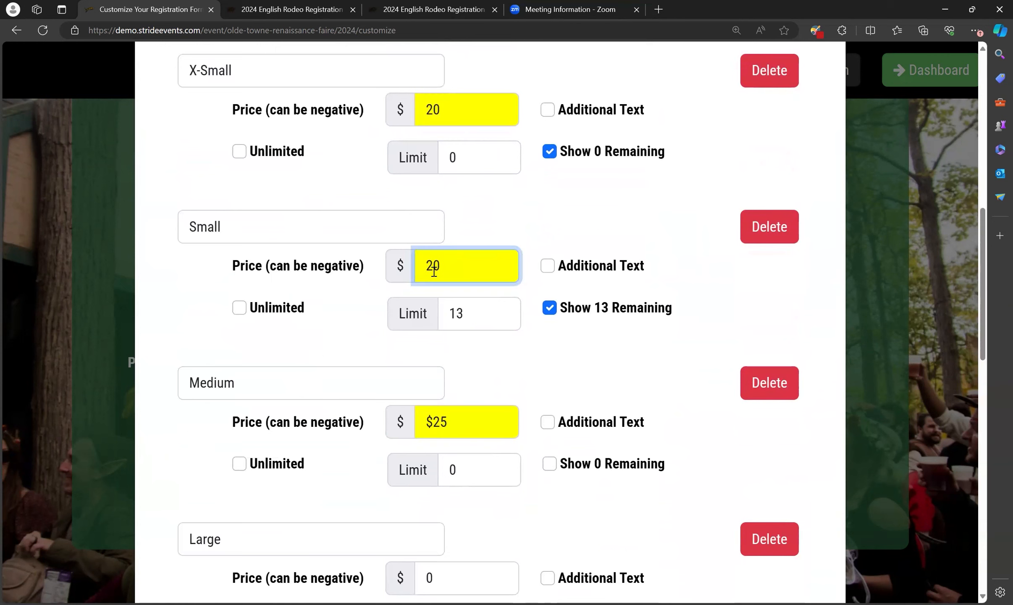
click(433, 422)
key(BackSpace)
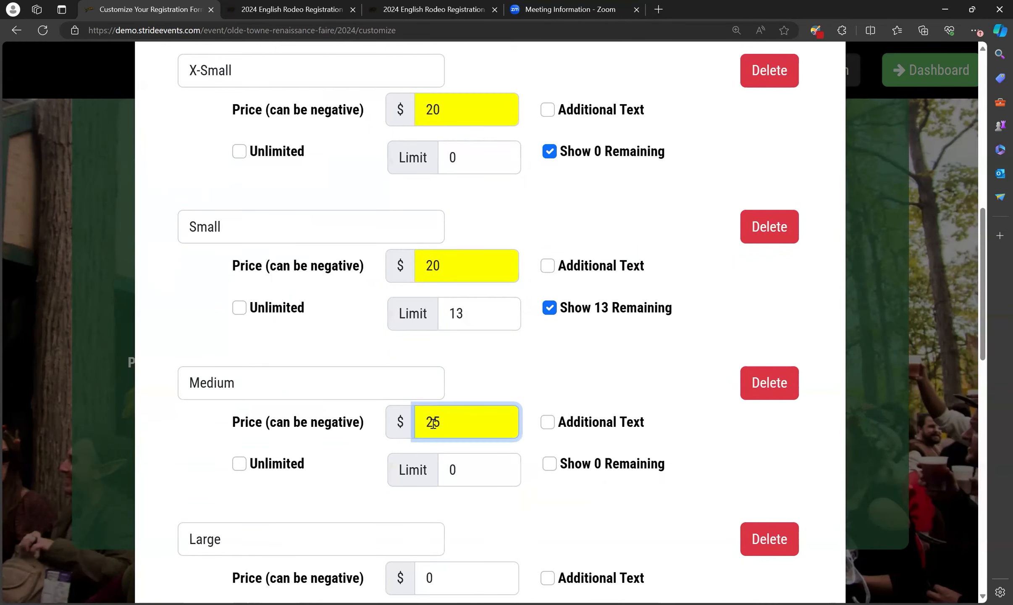
scroll(508, 429, down, 10)
scroll(509, 429, down, 8)
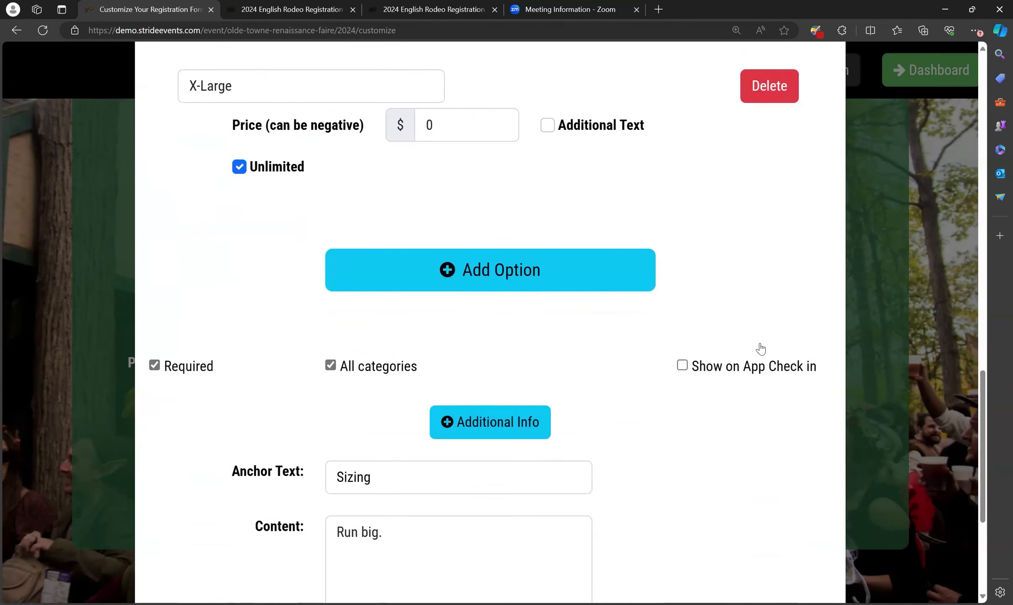
click(795, 509)
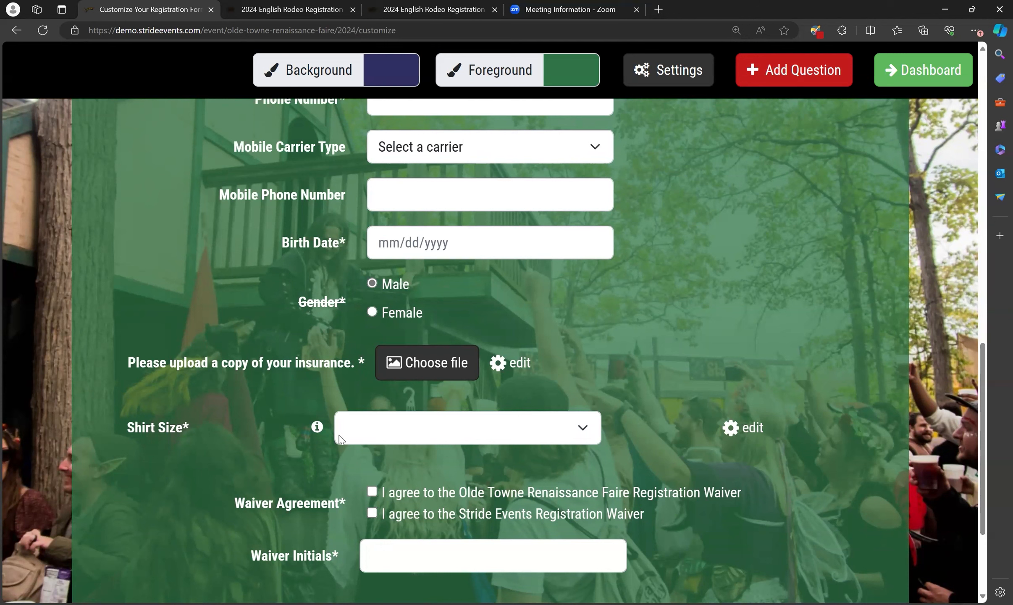
Move the Shirt Size question above the insurance upload question on the form.
drag(242, 432, 247, 360)
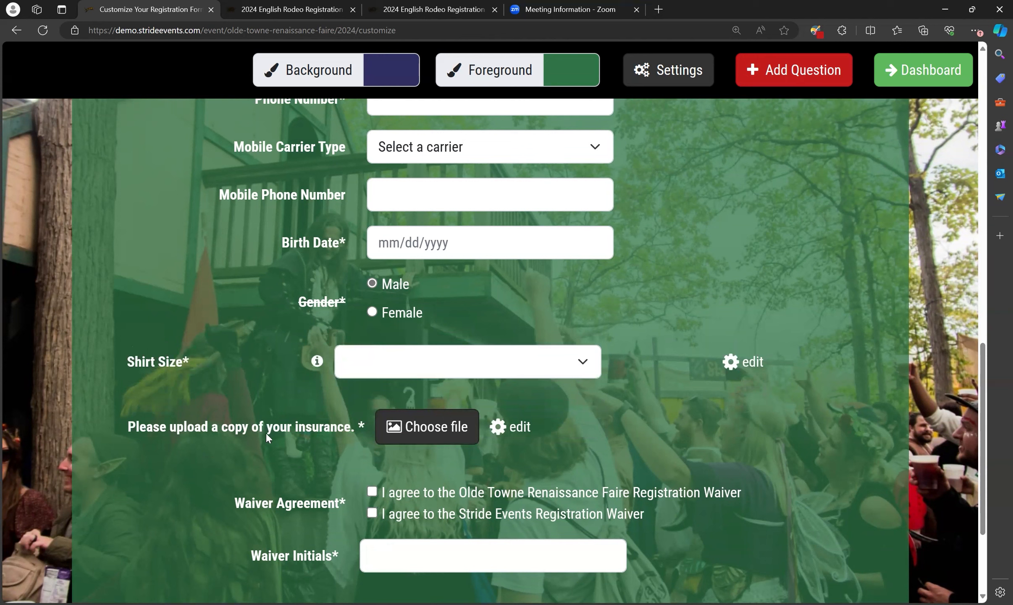
Try to reorder the built-in Gender and Waiver Agreement fields on the form.
drag(322, 301, 302, 199)
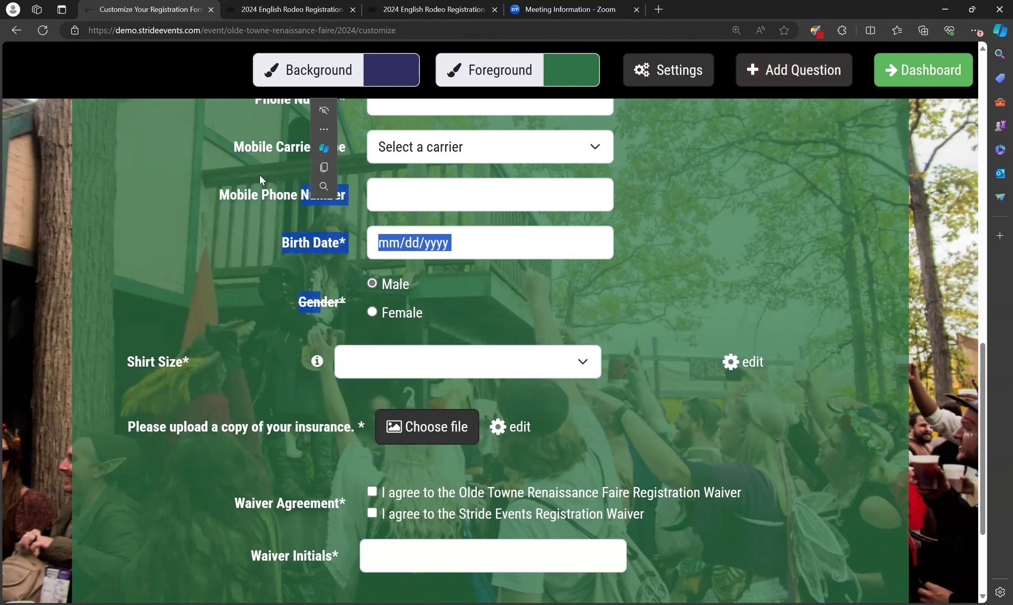
click(263, 215)
drag(293, 494, 276, 518)
click(291, 557)
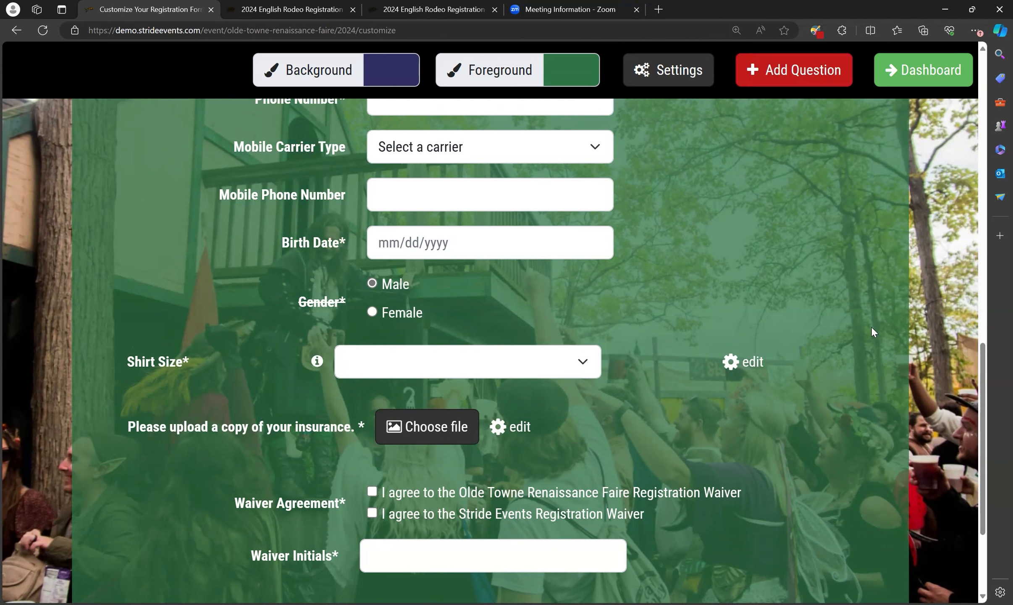
Create a "How did you hear about this event" question from the template and show its advanced option settings.
click(775, 82)
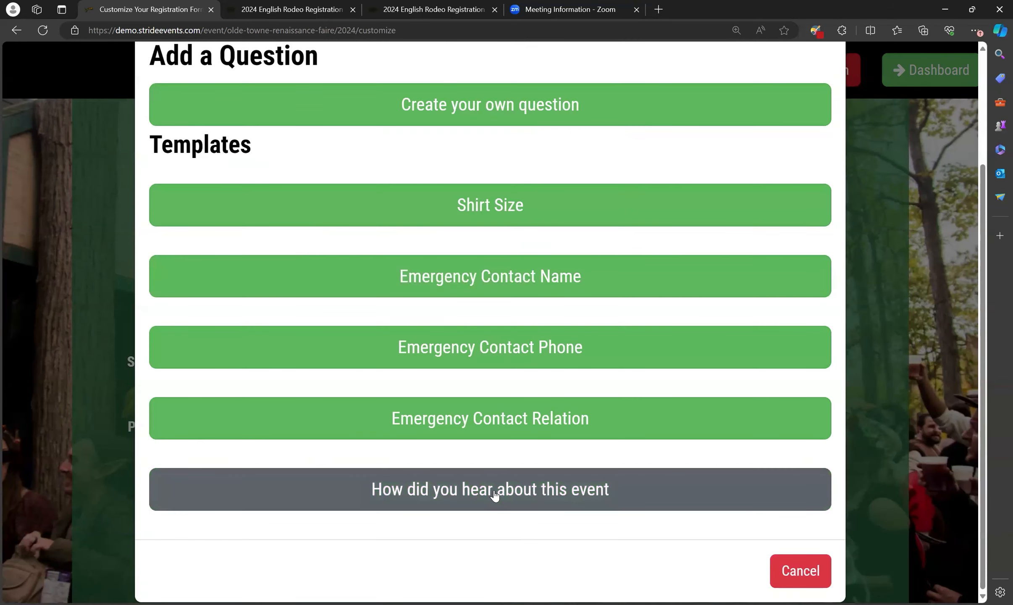
click(495, 495)
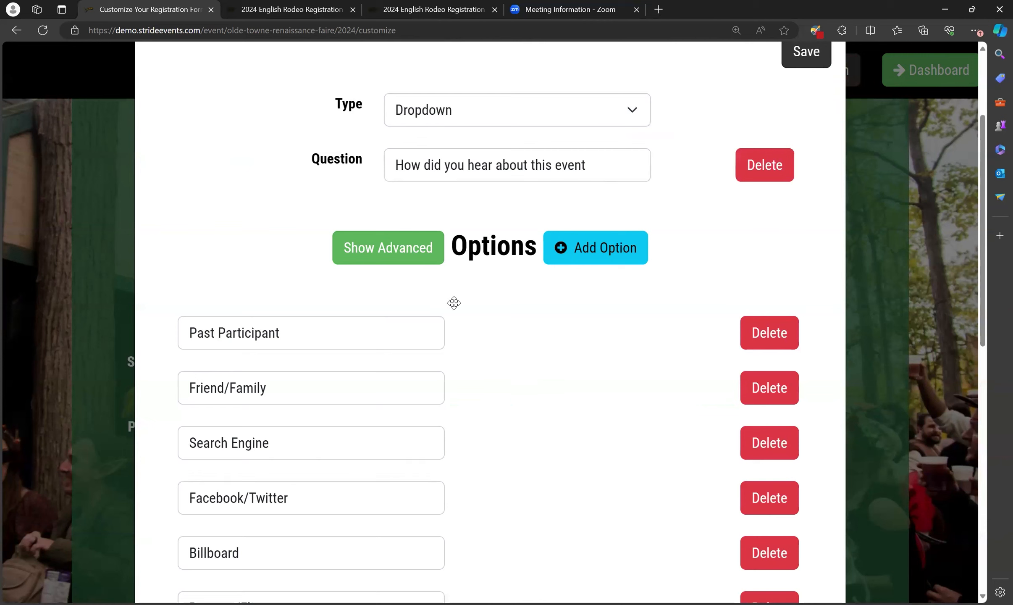
click(418, 247)
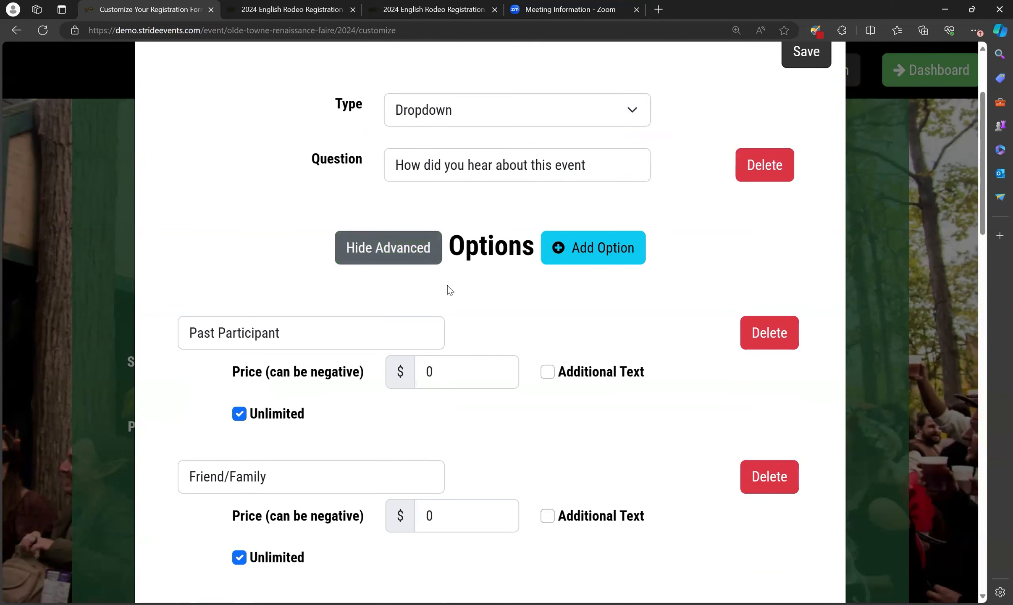
Enable additional text for the Past Participant, Friend/Family and Billboard options.
click(550, 378)
scroll(402, 368, down, 4)
click(551, 355)
scroll(512, 404, down, 5)
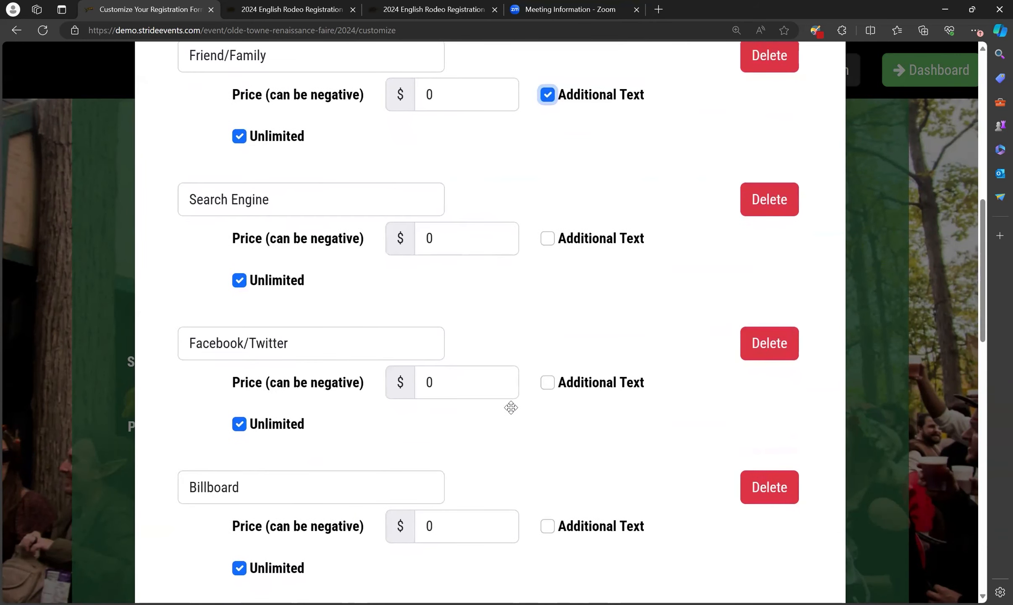
scroll(511, 407, down, 9)
scroll(504, 386, up, 3)
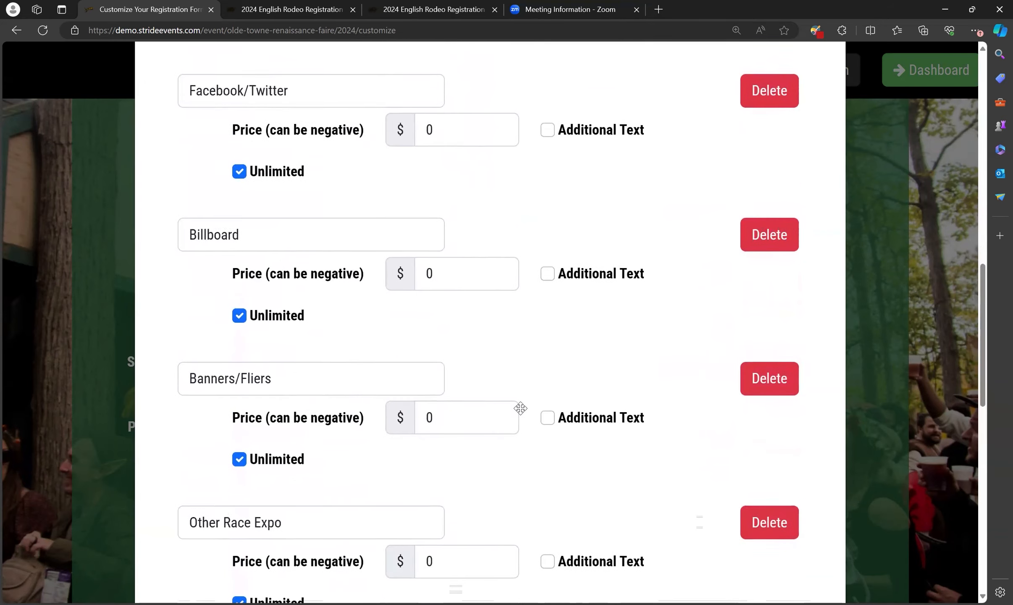
scroll(521, 408, down, 4)
click(547, 105)
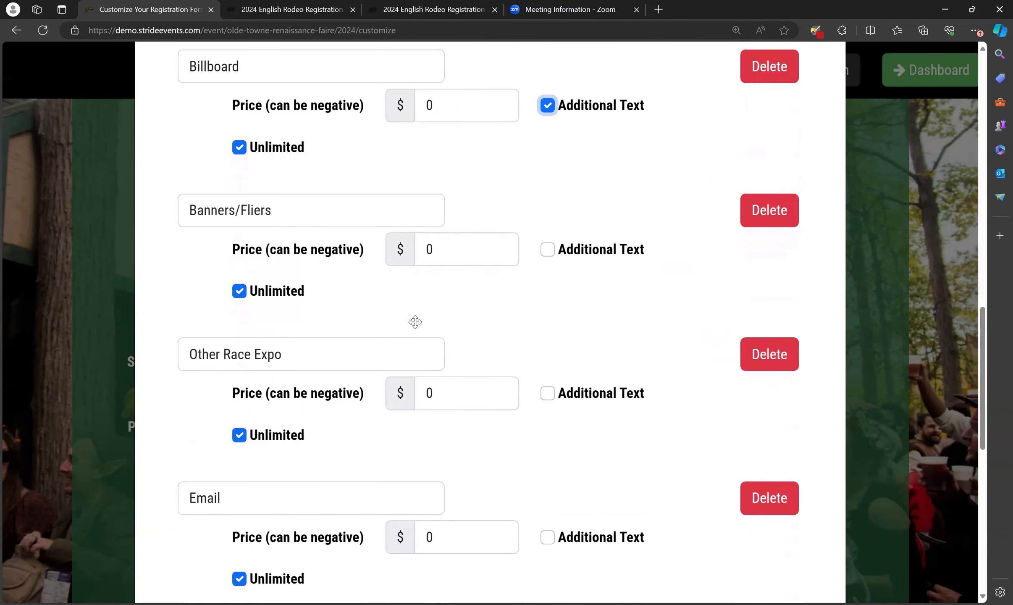
Enable additional text for the Other option and disable it for Billboard, Friend/Family and Past Participant.
scroll(415, 327, down, 4)
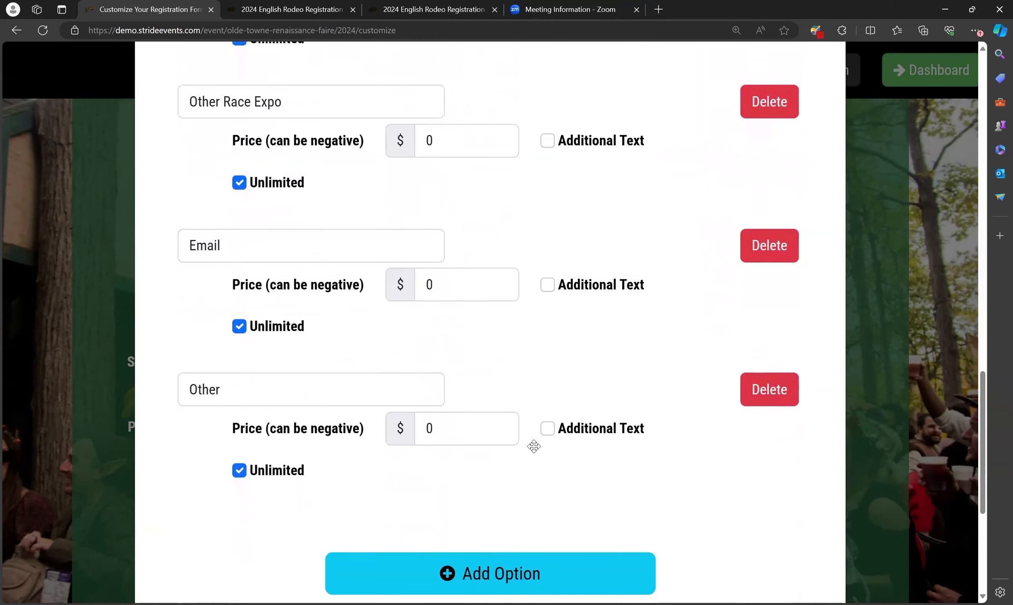
click(548, 428)
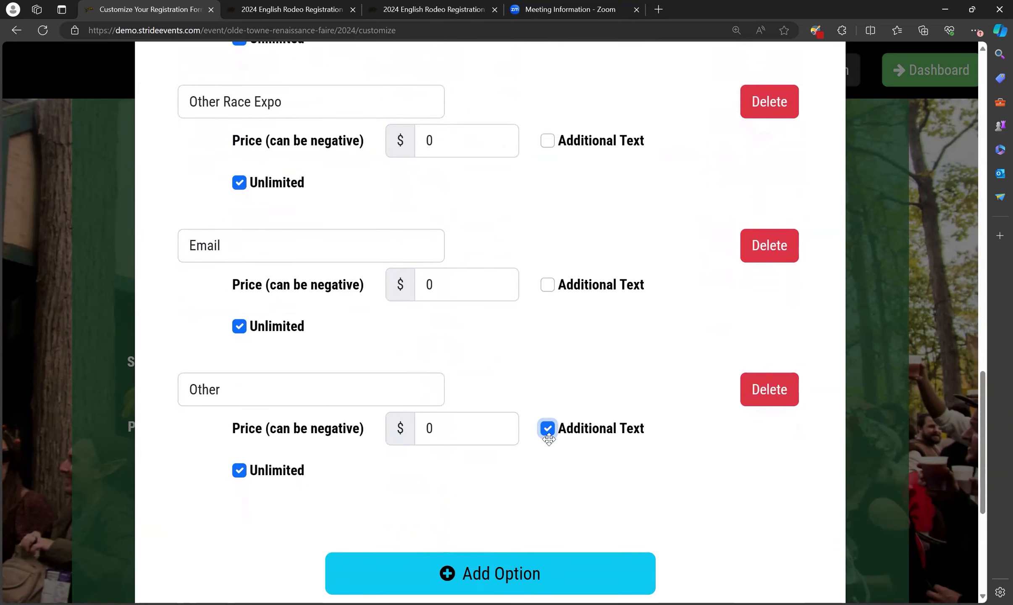
scroll(549, 436, up, 6)
click(551, 359)
click(547, 358)
scroll(630, 373, up, 10)
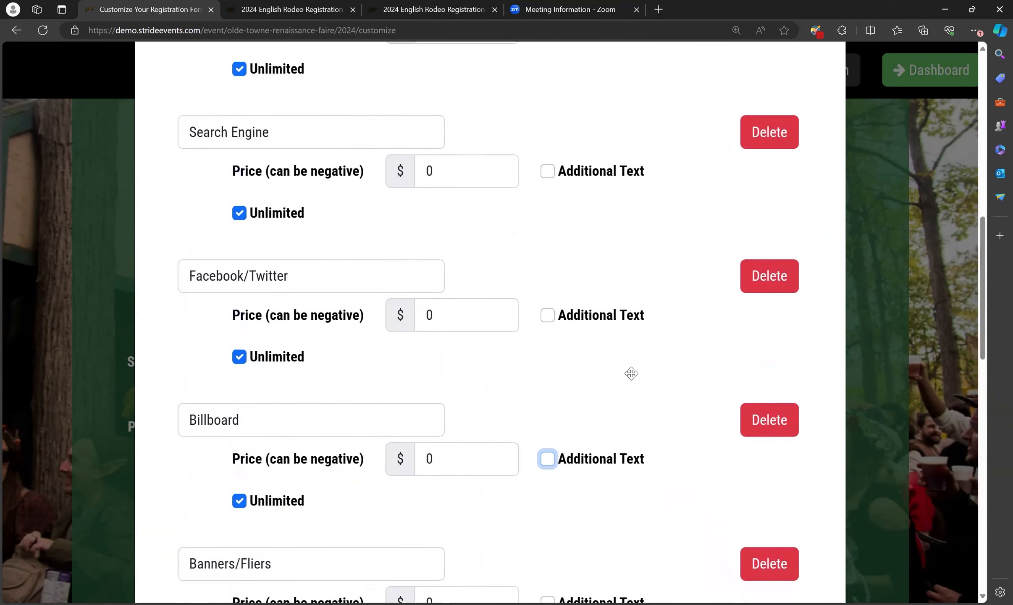
click(548, 347)
click(548, 204)
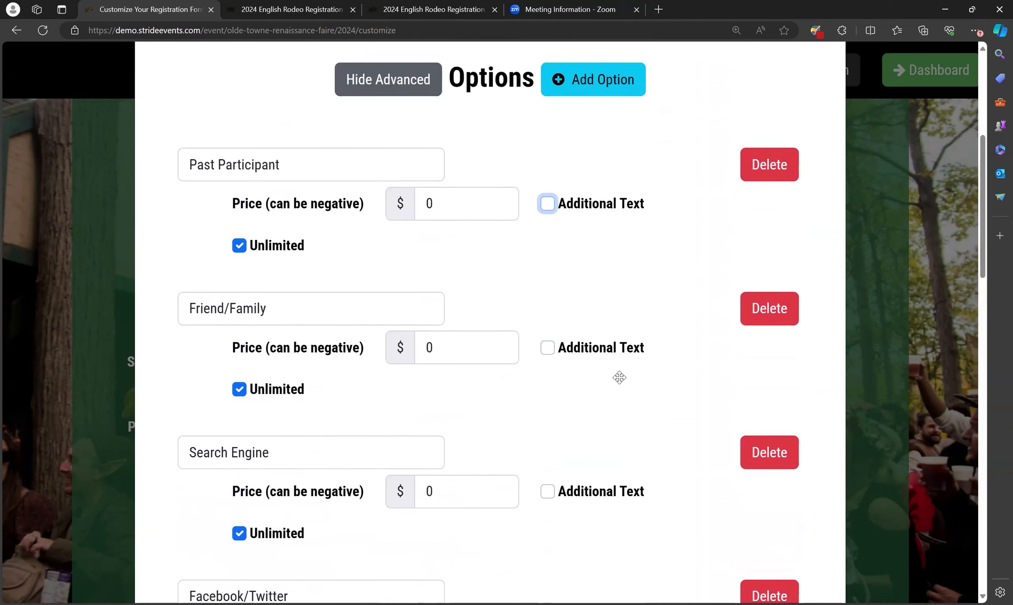
Save the "How did you hear about this event" question.
scroll(640, 418, down, 15)
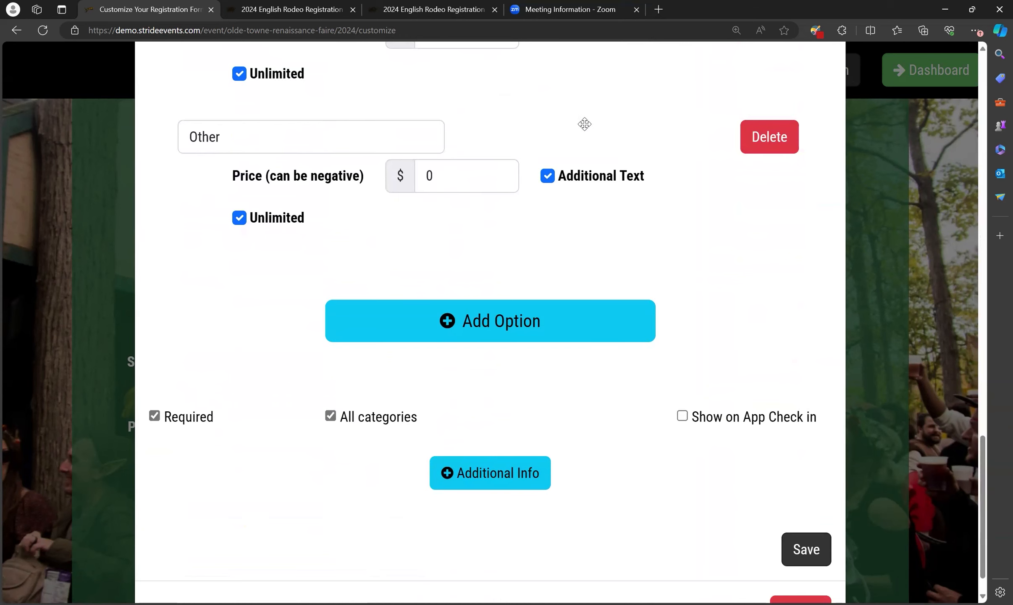
scroll(680, 449, down, 1)
click(806, 509)
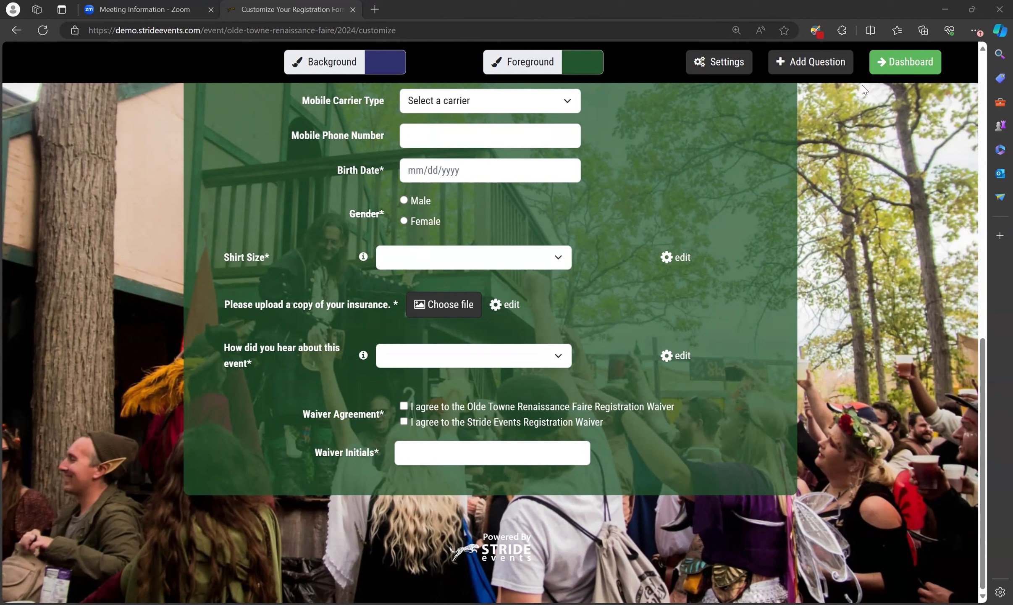
Go to the event dashboard's website links and open the public Registration page.
click(904, 68)
click(162, 213)
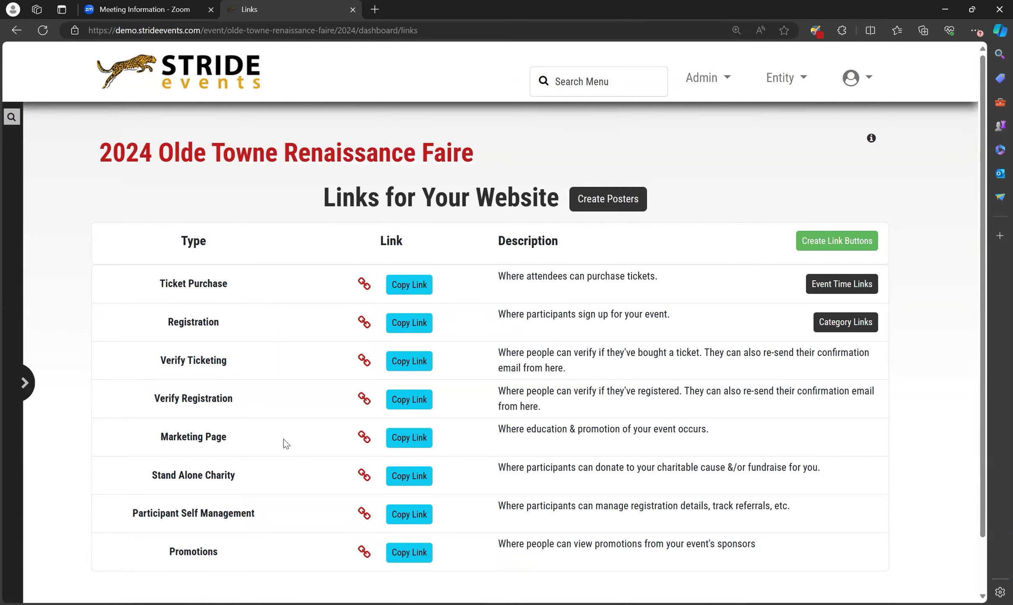
click(364, 324)
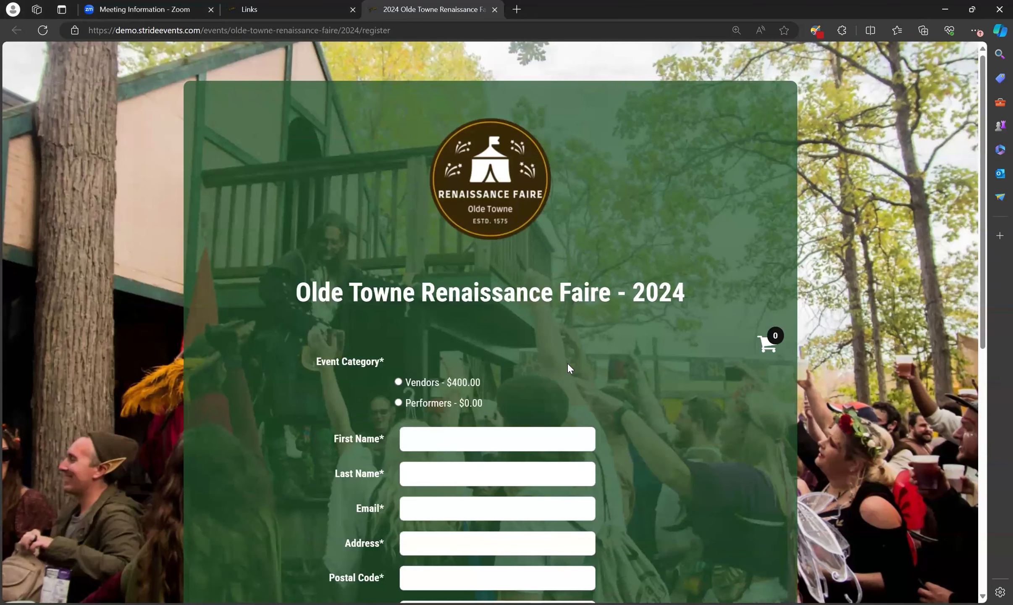
Review the registration form for the Vendors category, including the Shirt Size choices and the sizing information.
scroll(440, 344, down, 1)
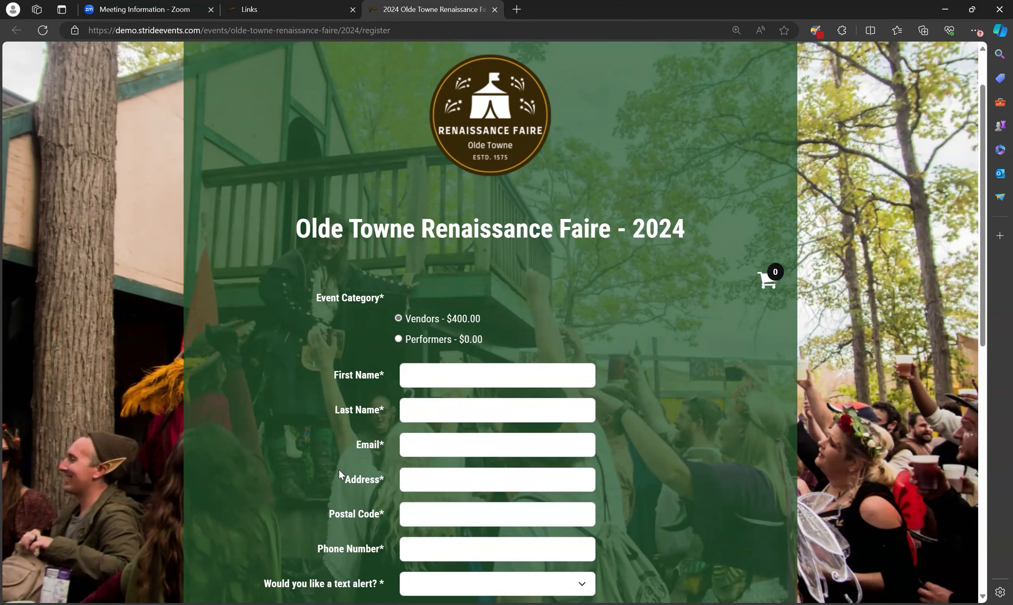
scroll(339, 469, down, 2)
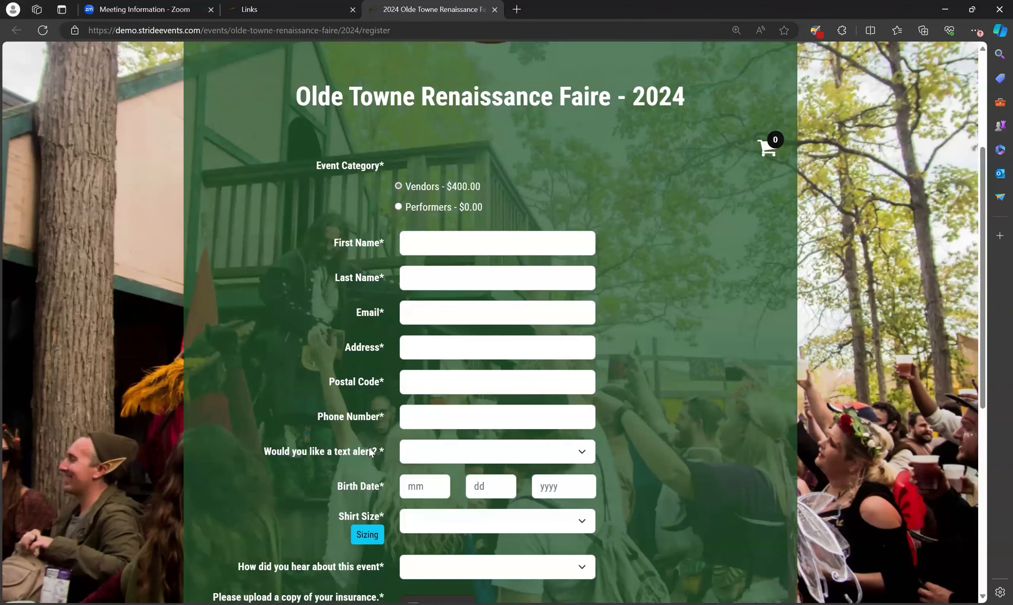
scroll(352, 420, down, 3)
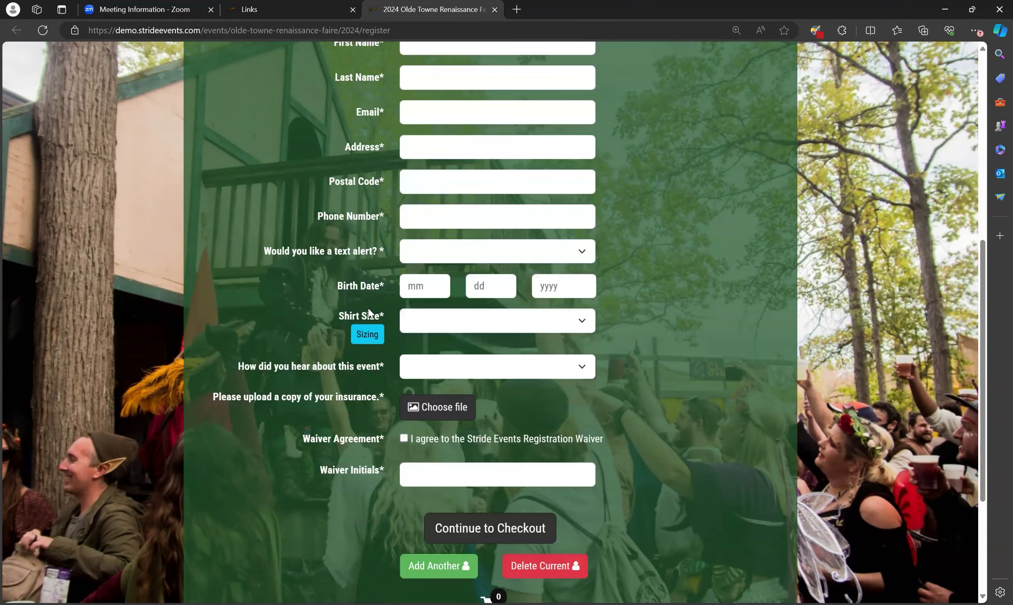
click(495, 327)
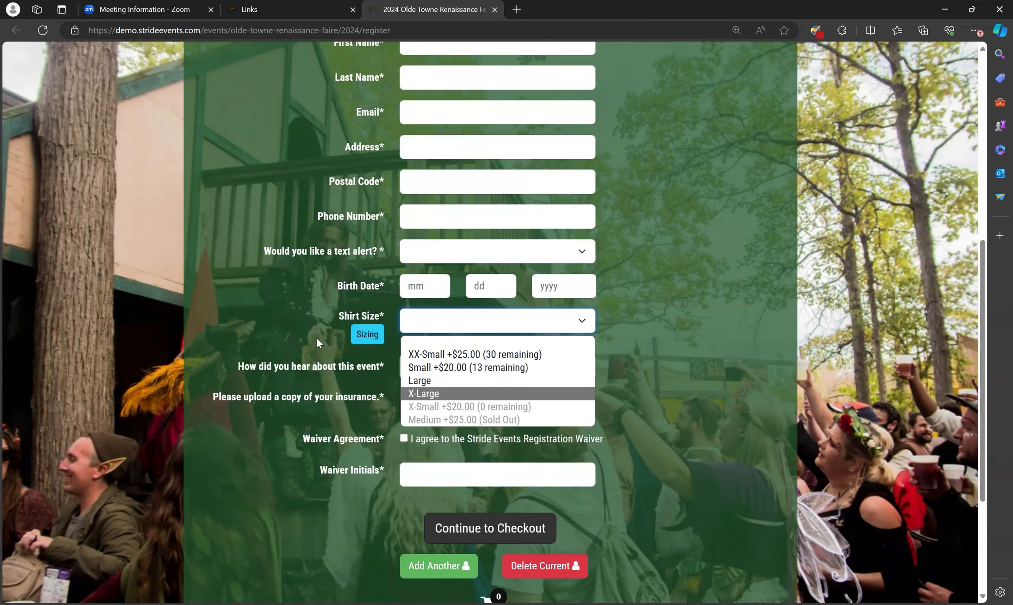
click(364, 334)
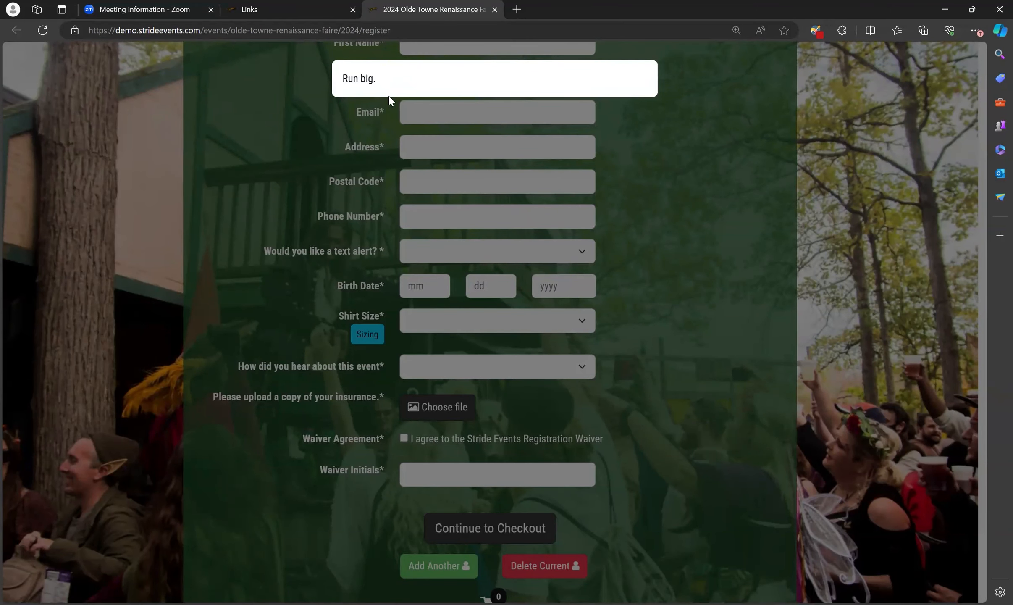
click(392, 345)
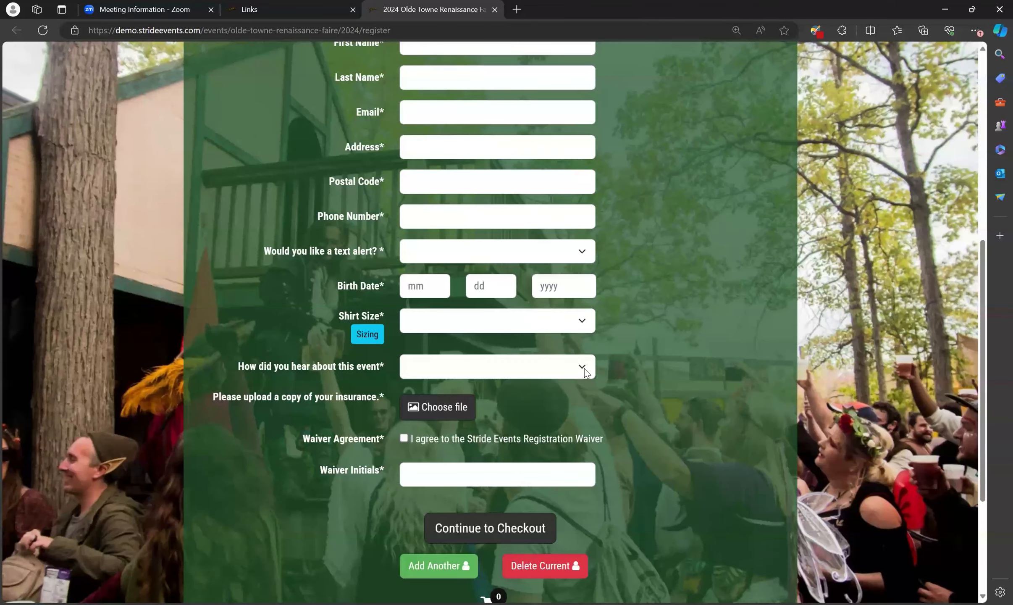
Test the "How did you hear about this event" question with Other and its specify field, and switch the answer to Facebook/Twitter.
click(584, 367)
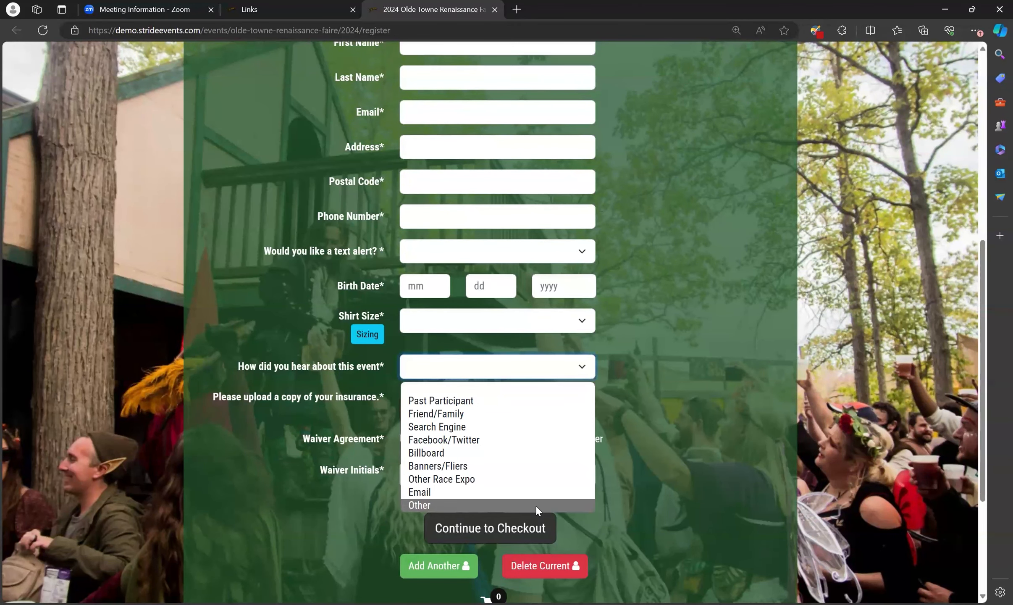
click(536, 505)
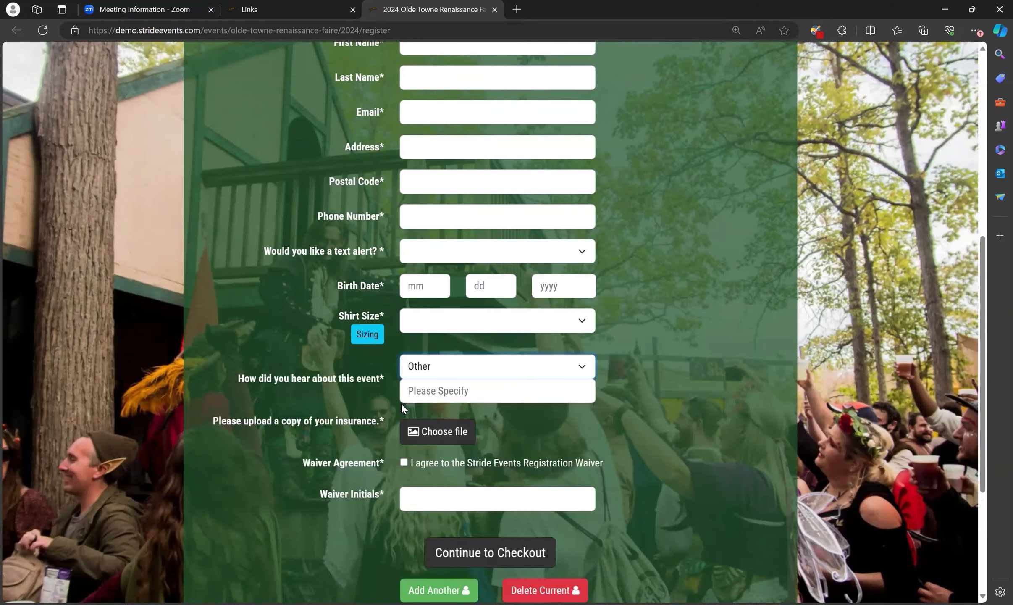
click(534, 392)
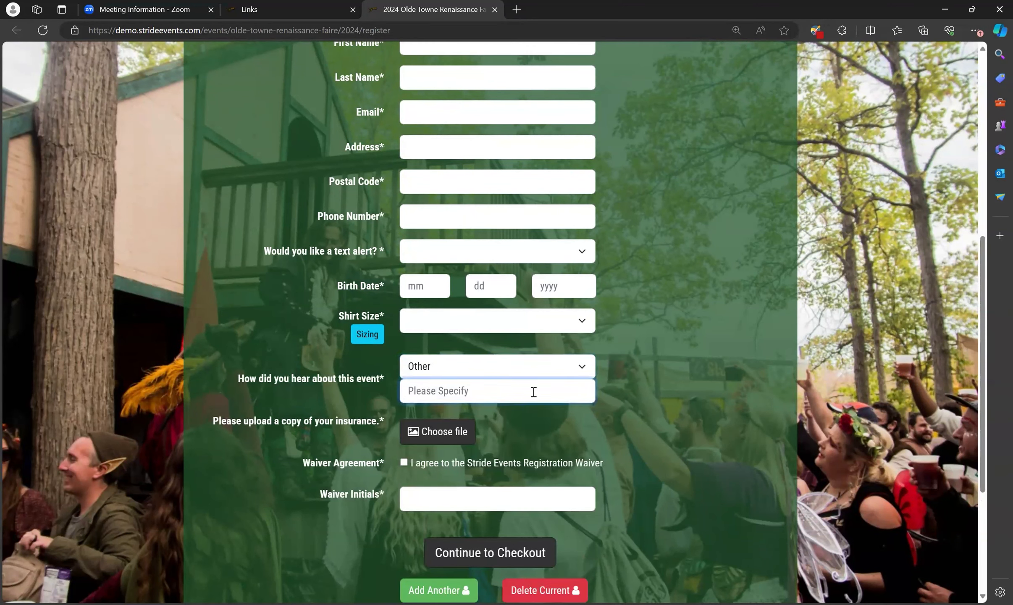
click(582, 367)
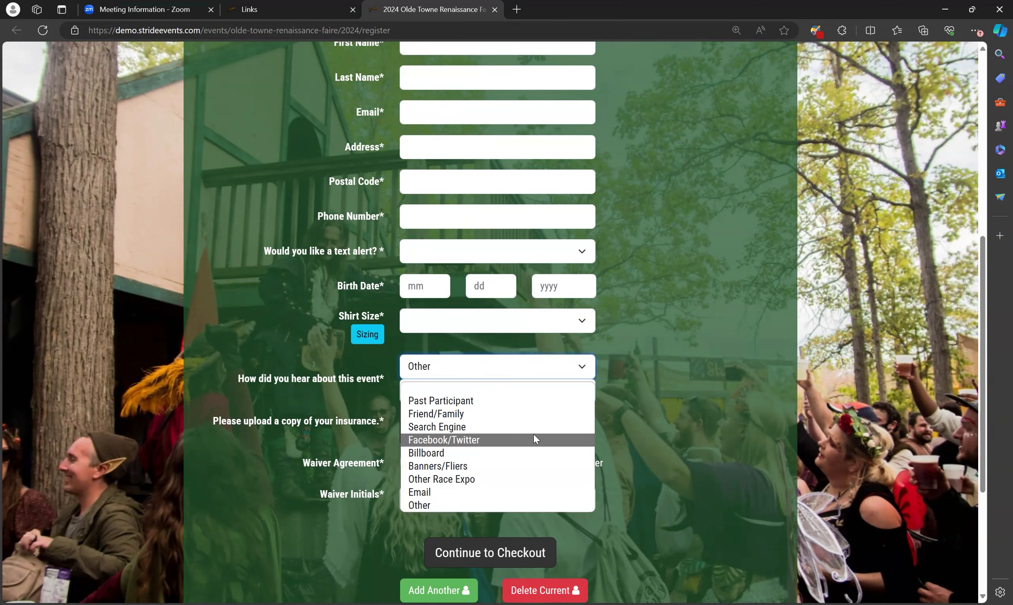
click(533, 439)
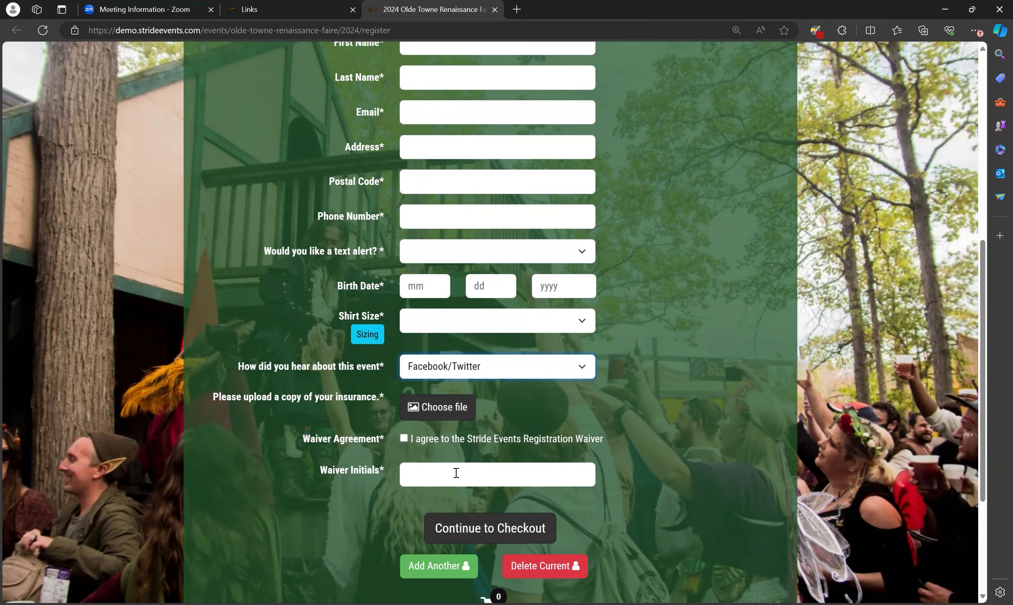
Check the file chooser of the insurance upload question and close it without selecting a file.
click(458, 407)
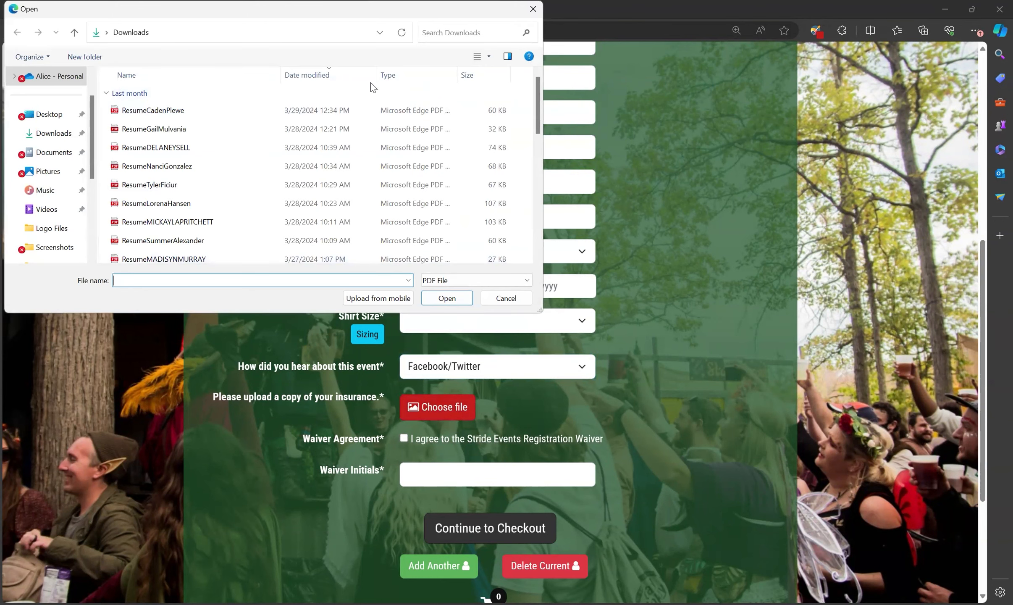
click(533, 9)
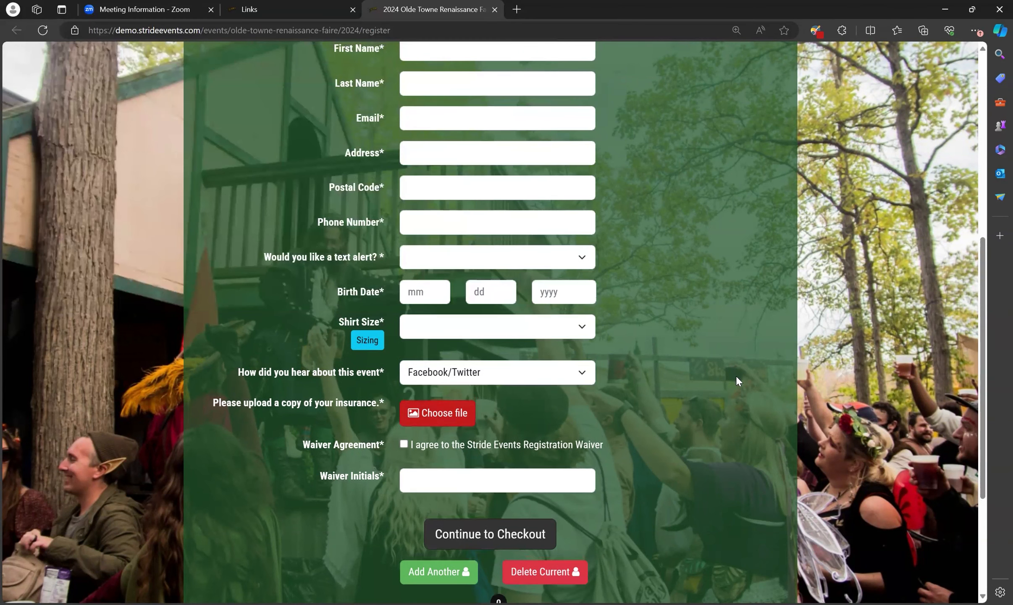
scroll(736, 377, up, 5)
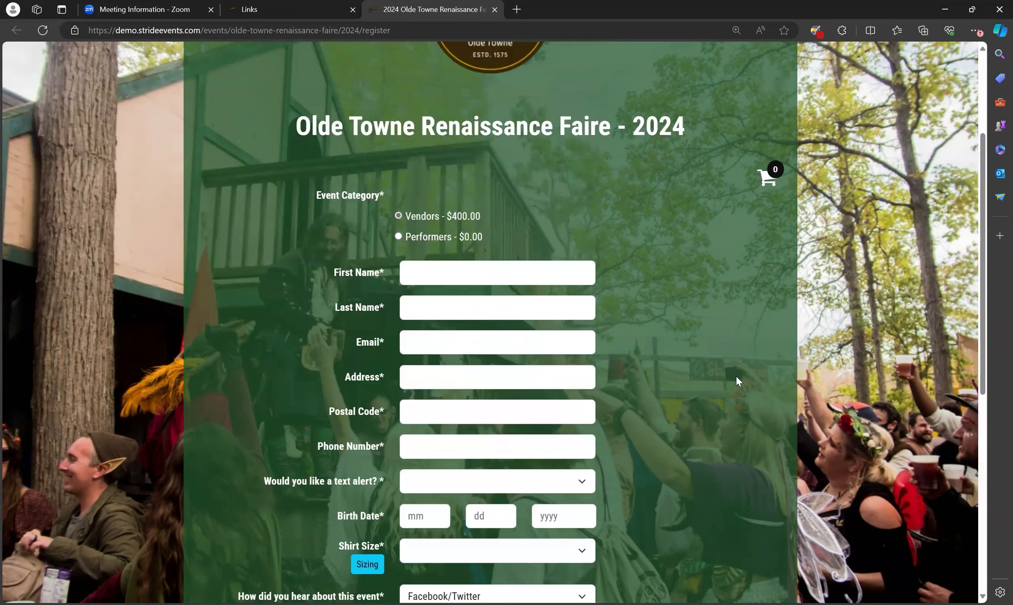
scroll(736, 375, up, 3)
scroll(736, 375, up, 1)
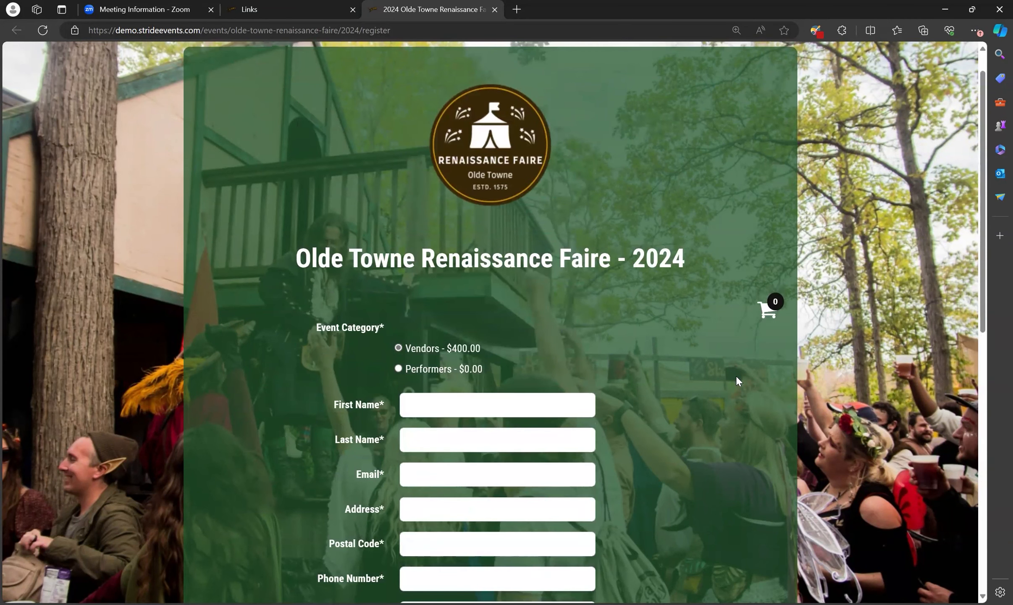